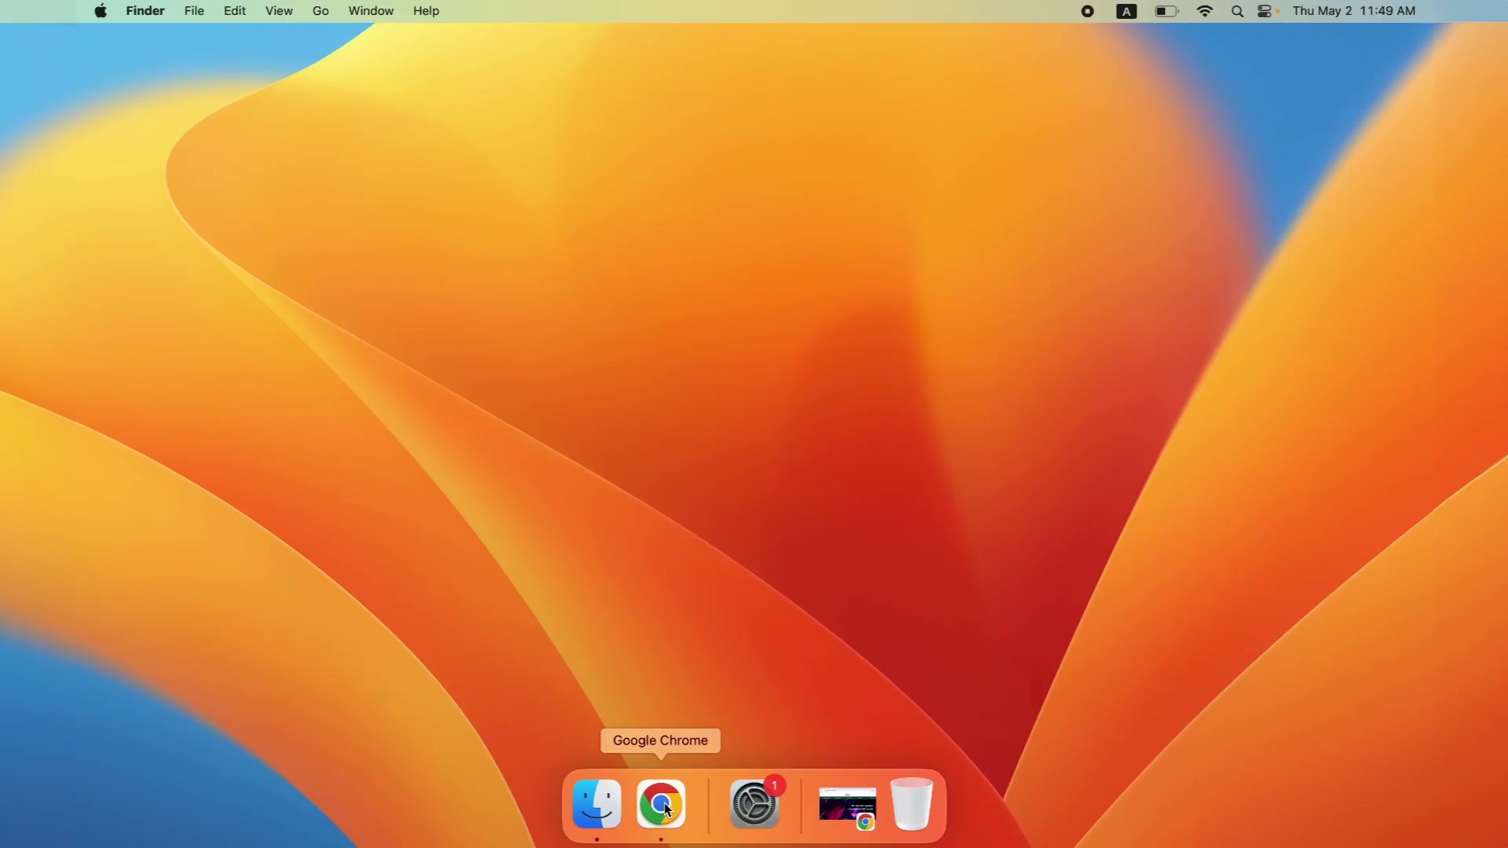
- Download MWC Software (MacOS) from MIPRO's Support > Downloads > Software page in Chrome
{"action": "left_click", "coordinate": [664, 809]}
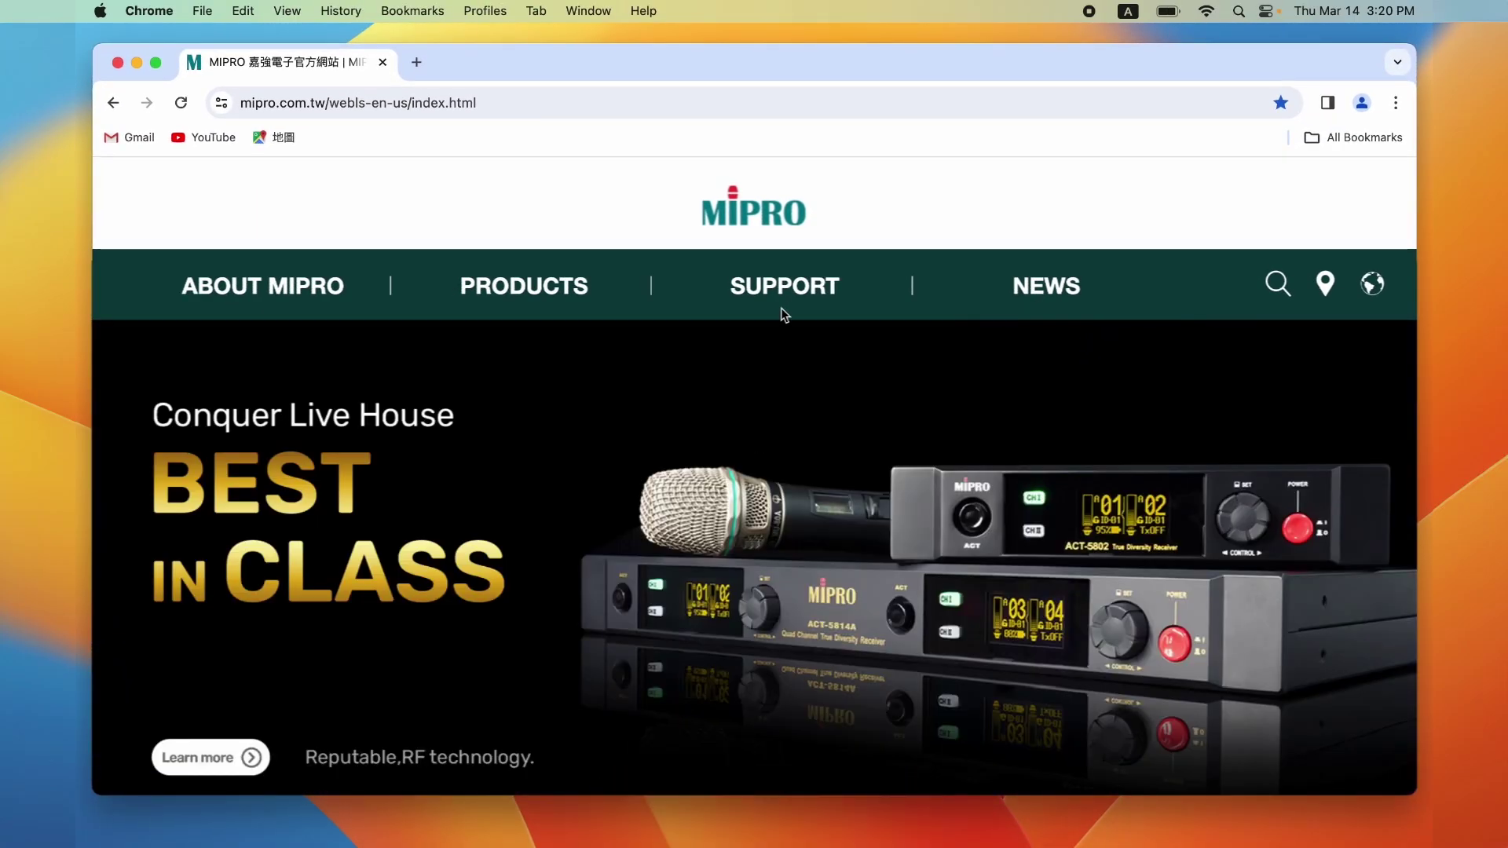
{"action": "mouse_move", "coordinate": [795, 285]}
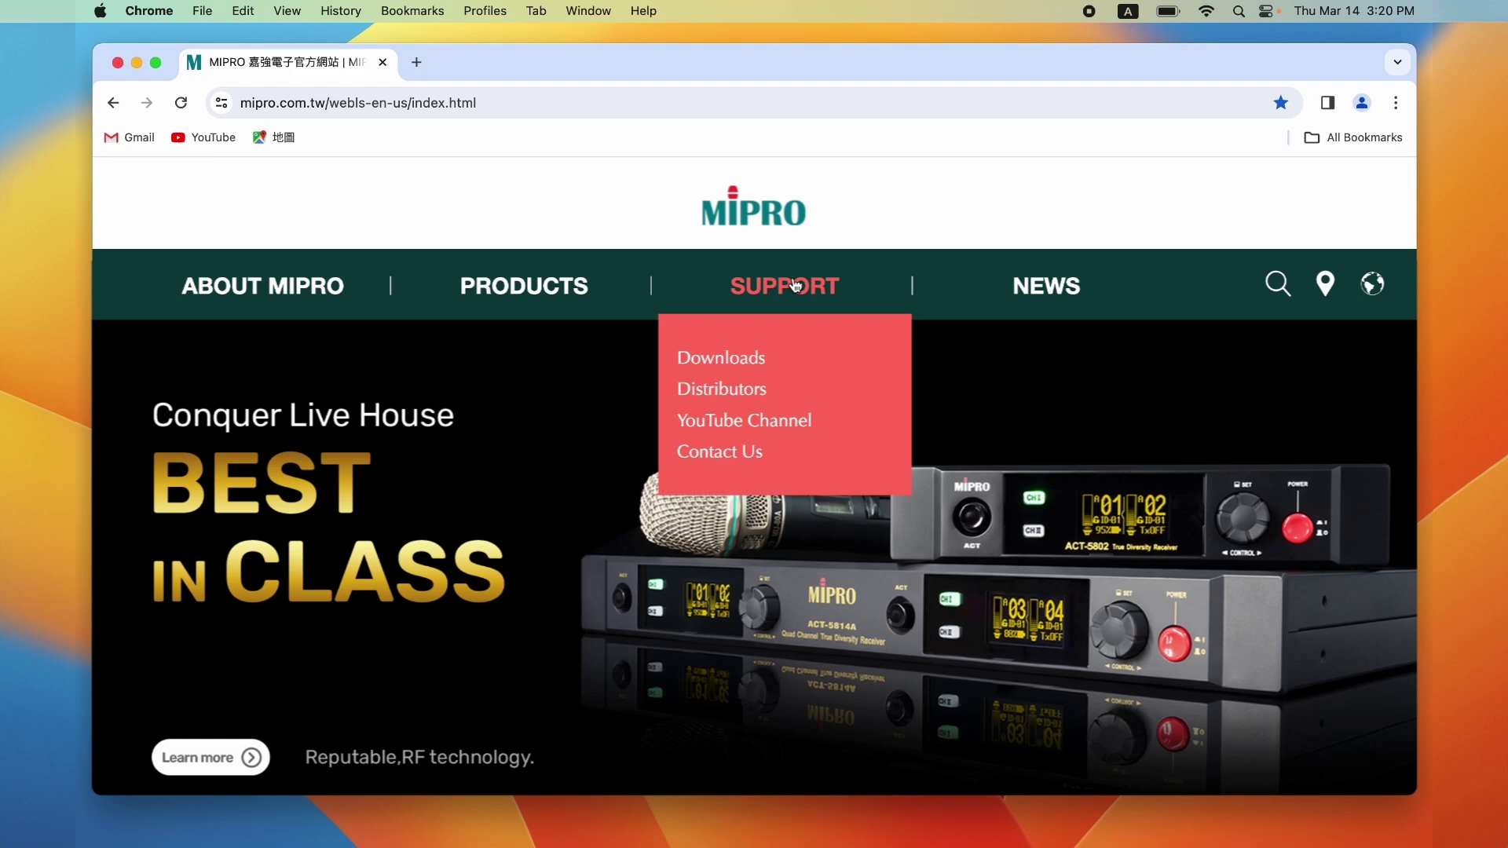
{"action": "left_click", "coordinate": [777, 364]}
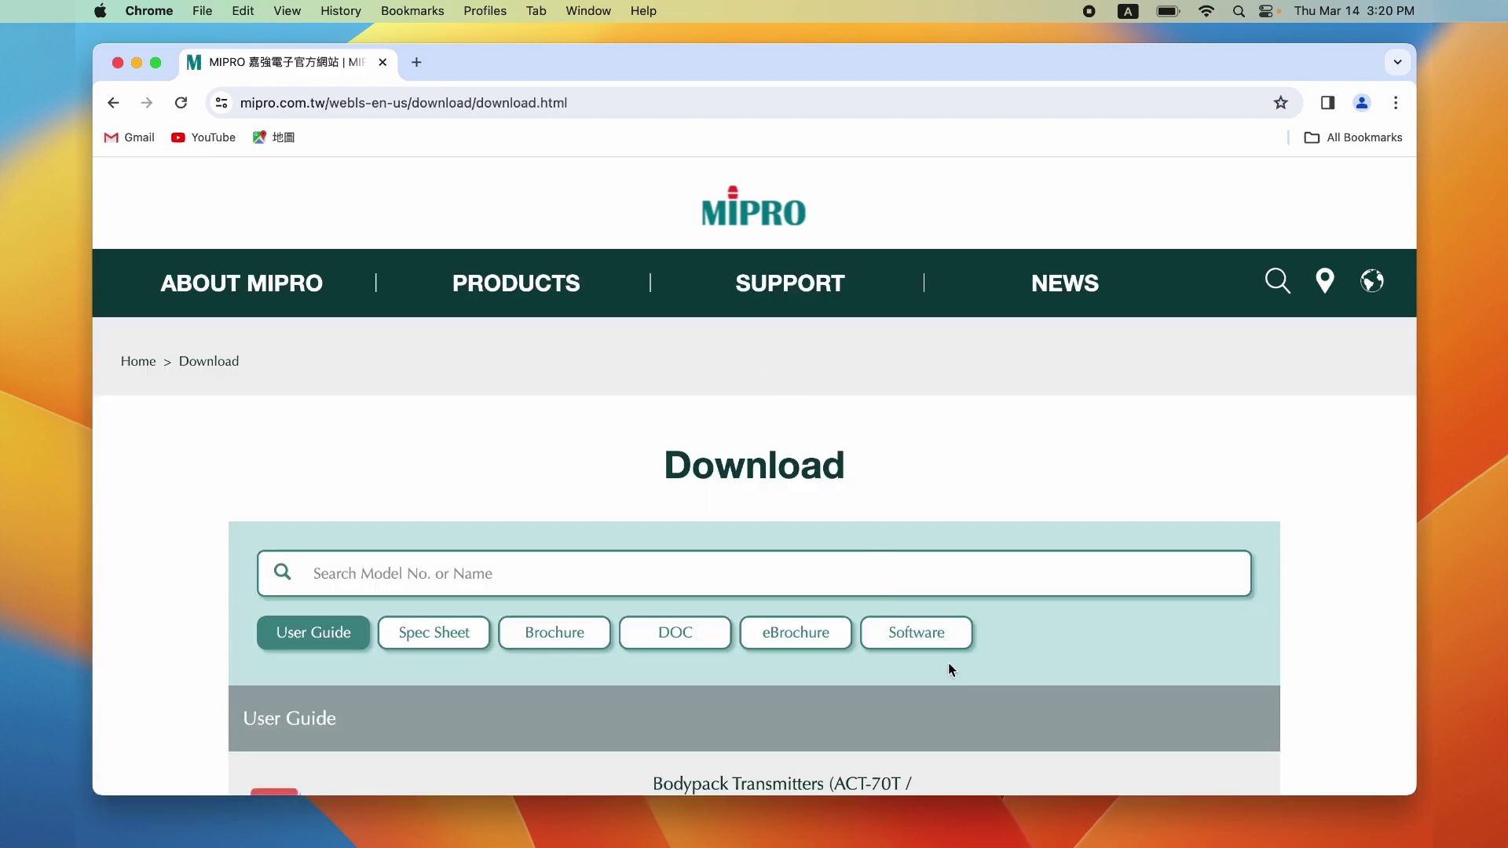
{"action": "left_click", "coordinate": [930, 635]}
{"action": "scroll", "coordinate": [902, 615], "scroll_direction": "down", "scroll_amount": 5}
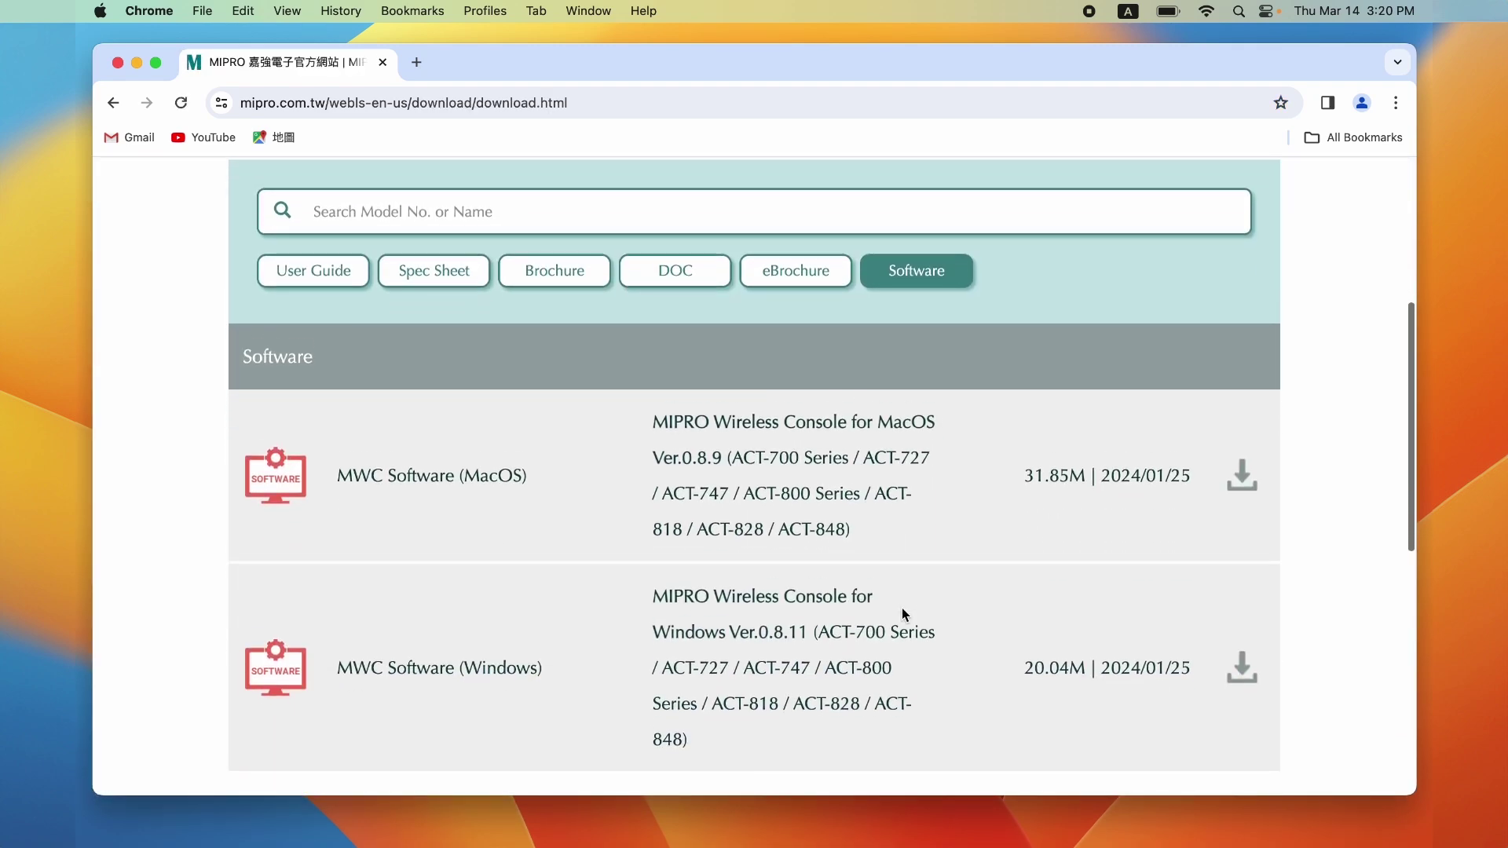
{"action": "scroll", "coordinate": [901, 608], "scroll_direction": "down", "scroll_amount": 2}
{"action": "left_click", "coordinate": [1242, 440]}
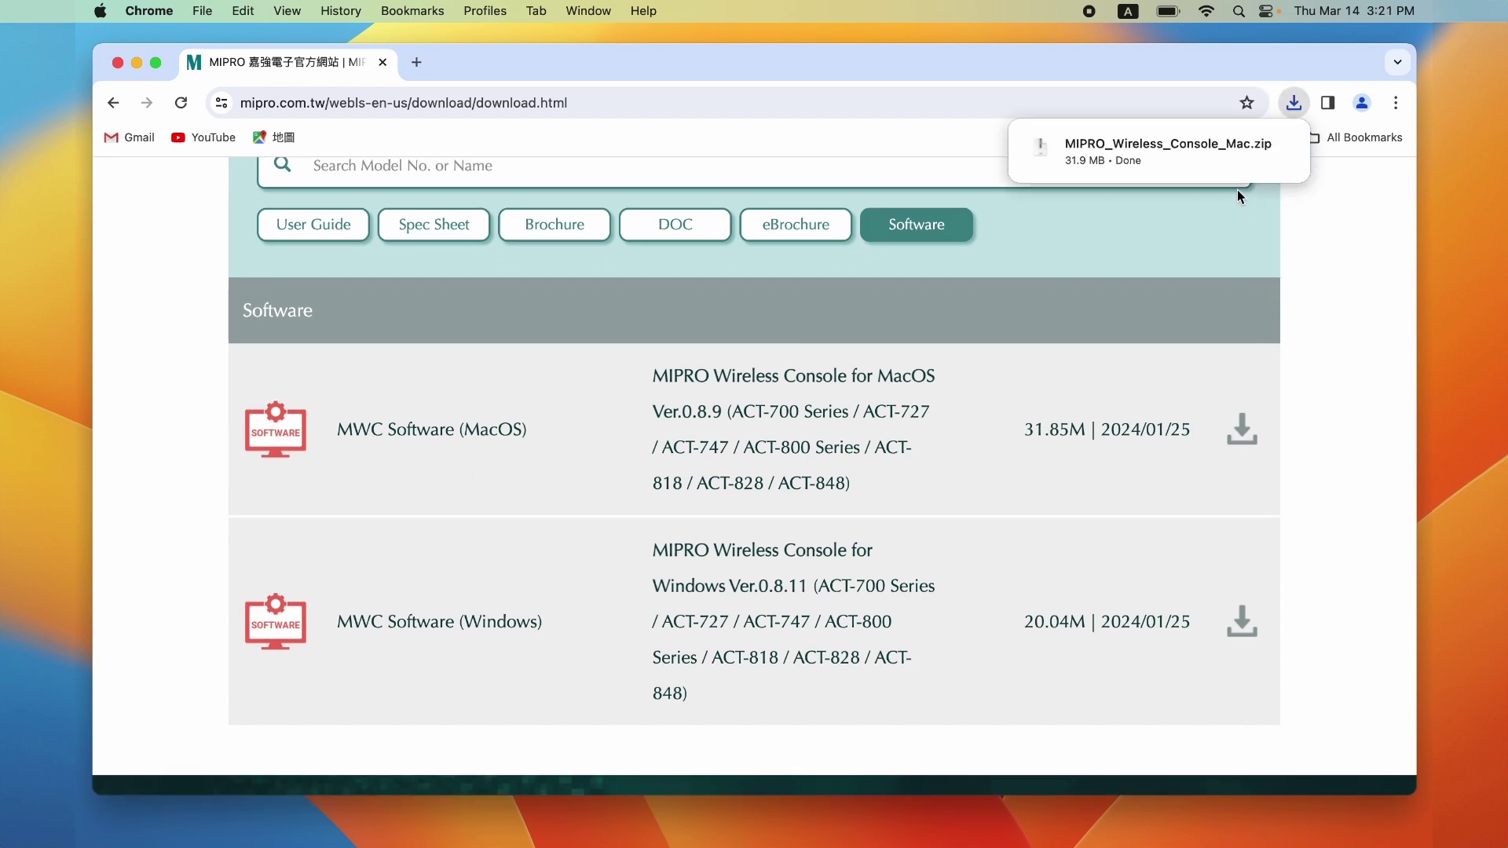
- Unzip the downloaded archive, install the .pkg package, and close the Downloads folder
{"action": "left_click", "coordinate": [1245, 149]}
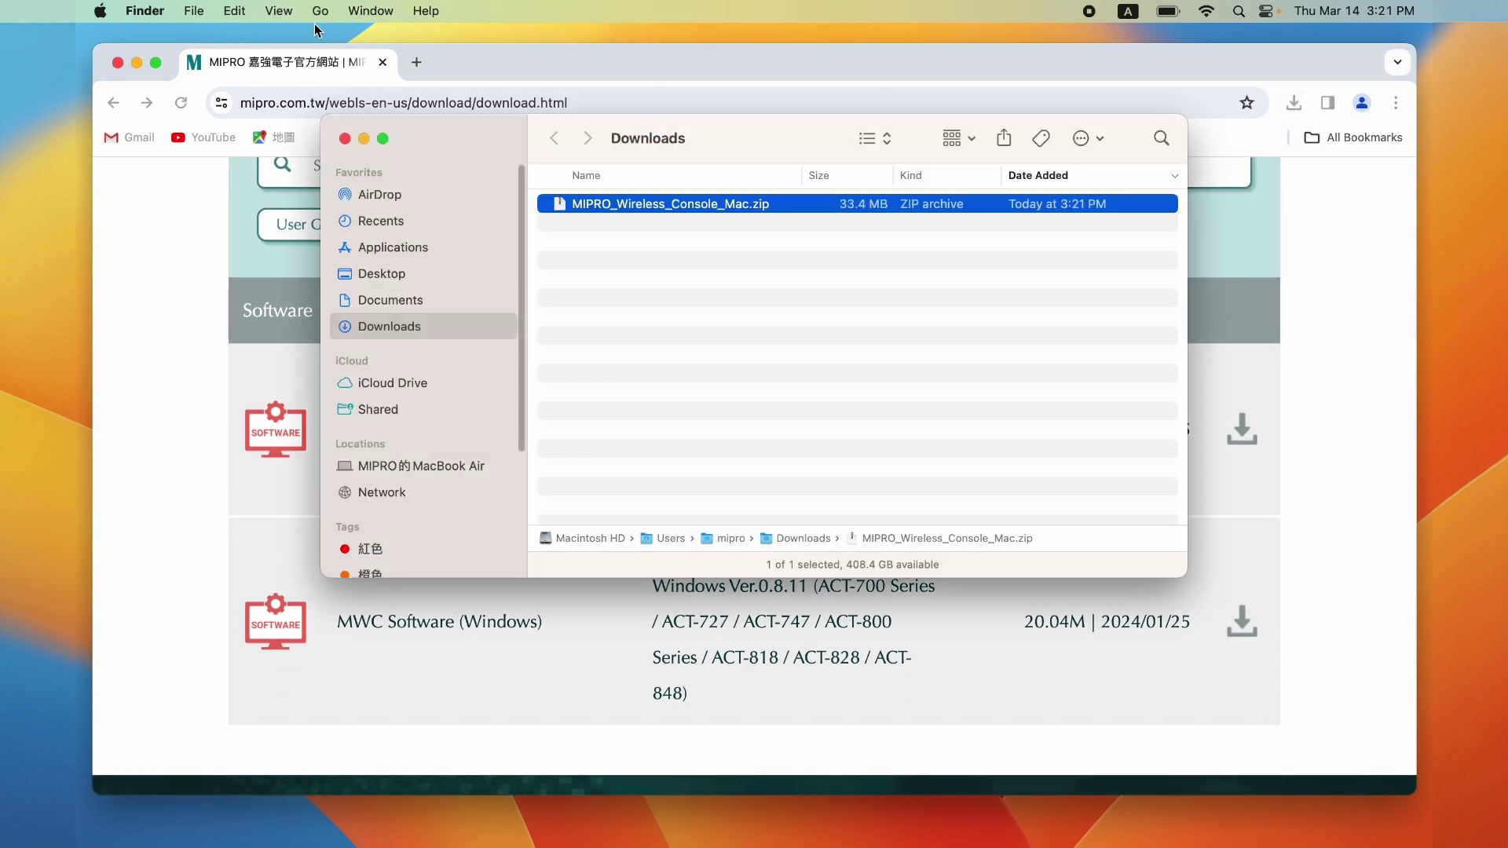
{"action": "left_click", "coordinate": [138, 63]}
{"action": "double_click", "coordinate": [609, 210]}
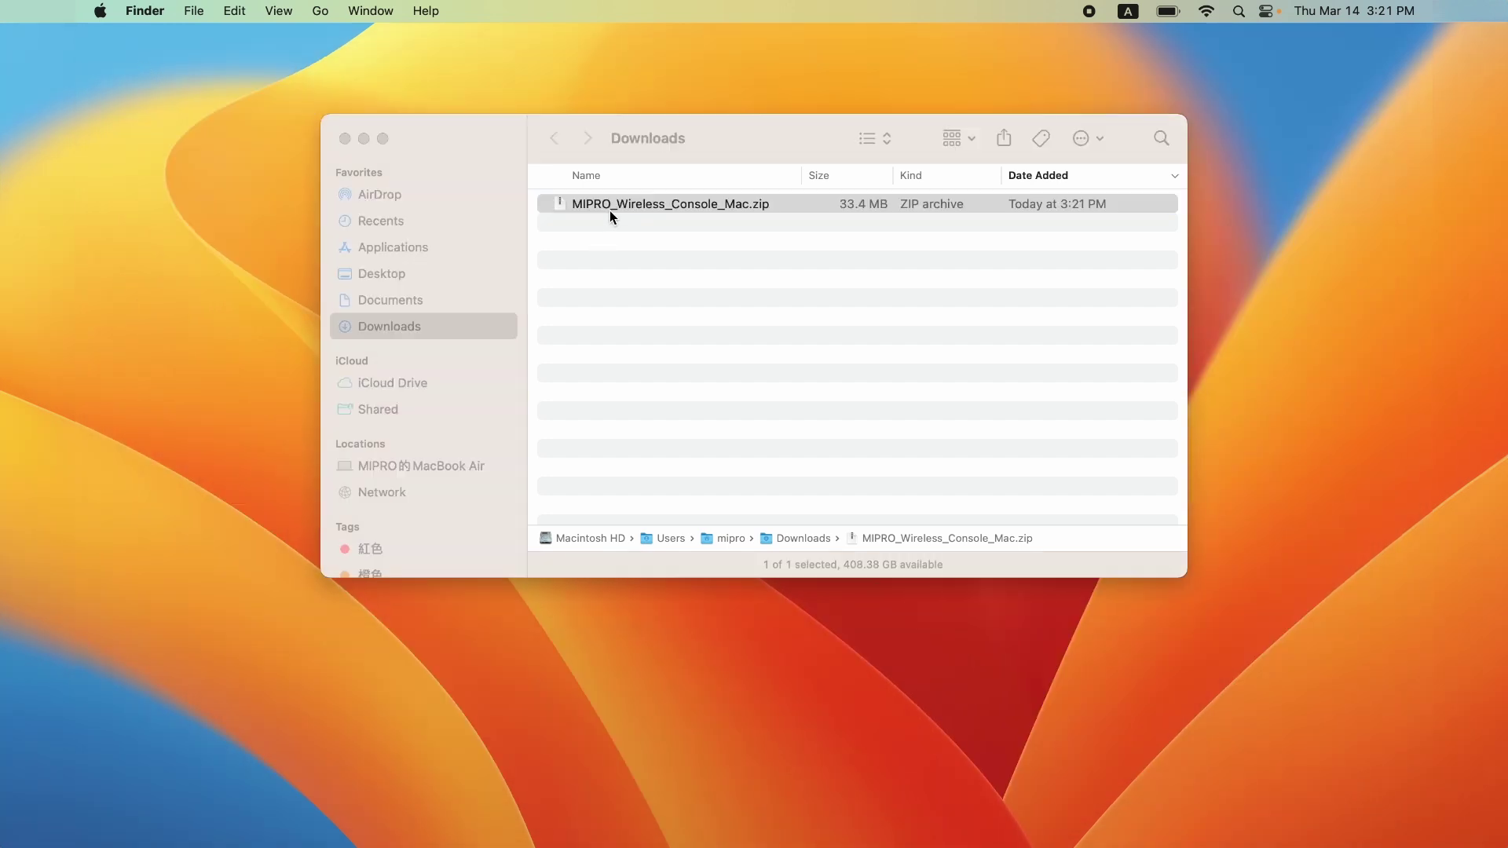
{"action": "key", "text": "Right"}
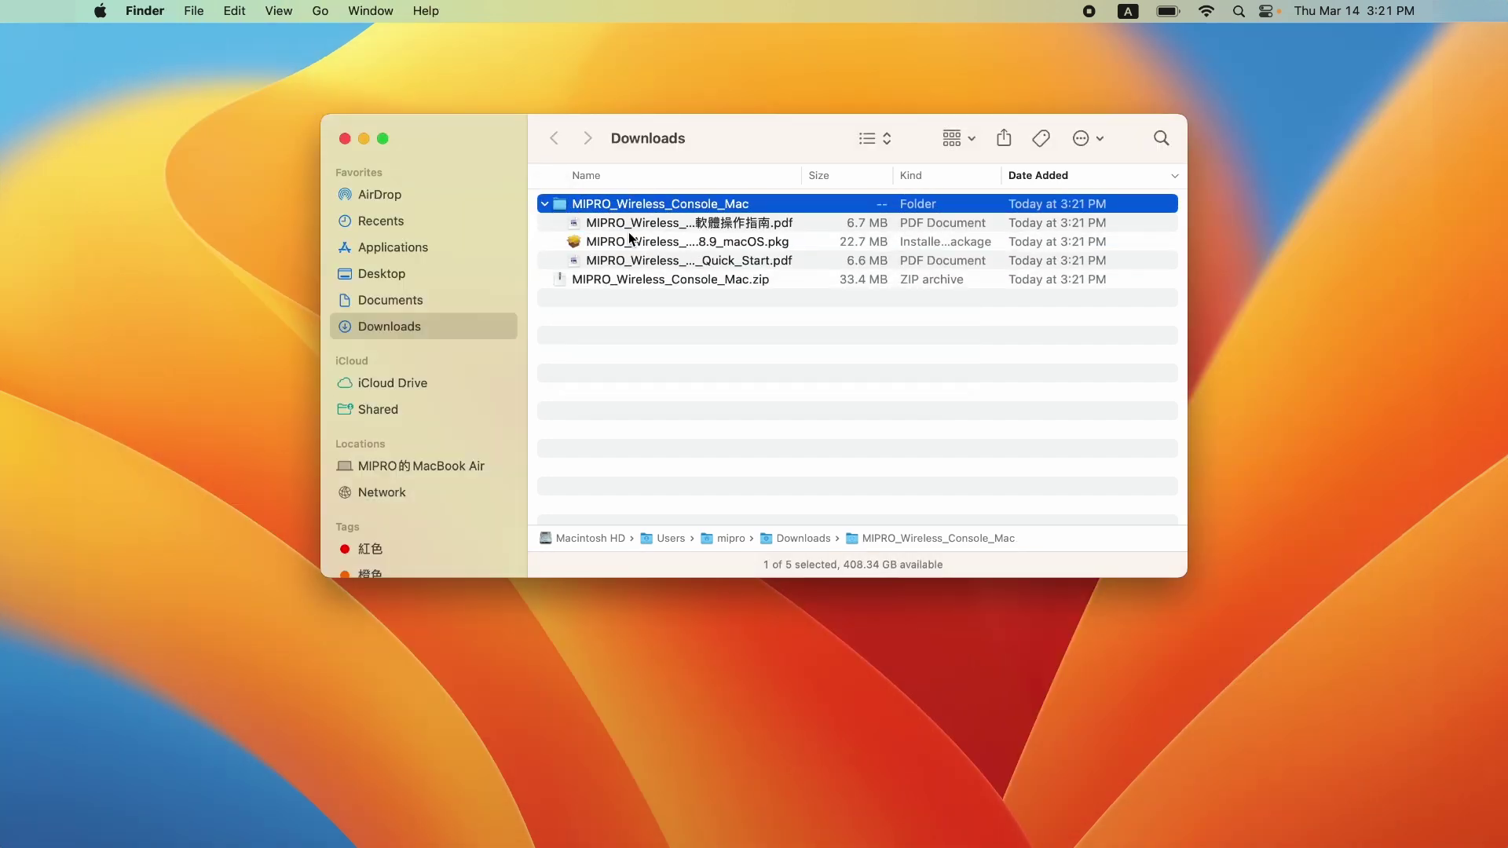
{"action": "double_click", "coordinate": [638, 242]}
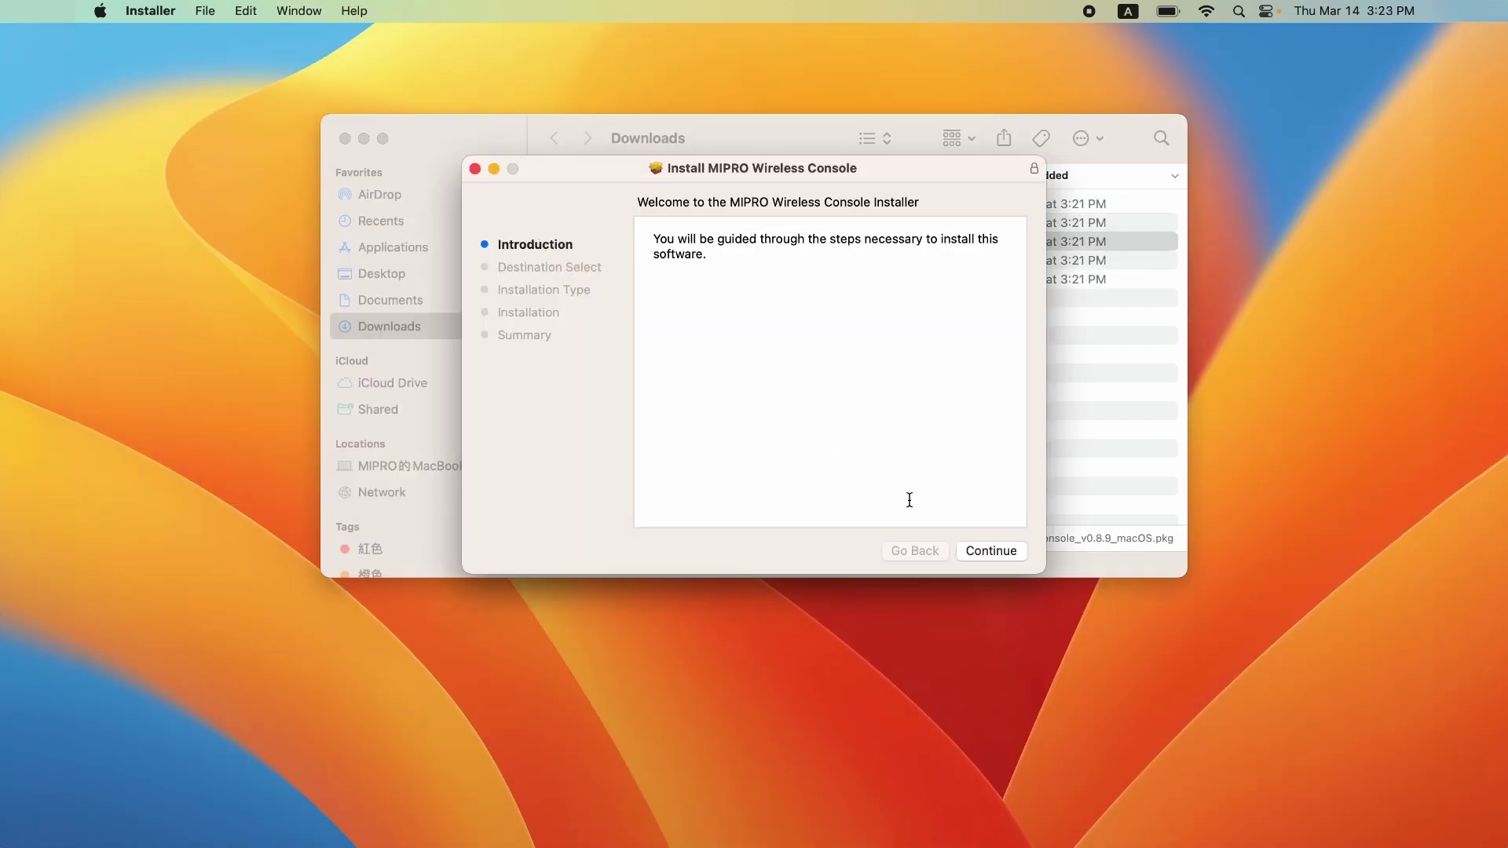
{"action": "left_click", "coordinate": [985, 550]}
{"action": "left_click", "coordinate": [985, 549]}
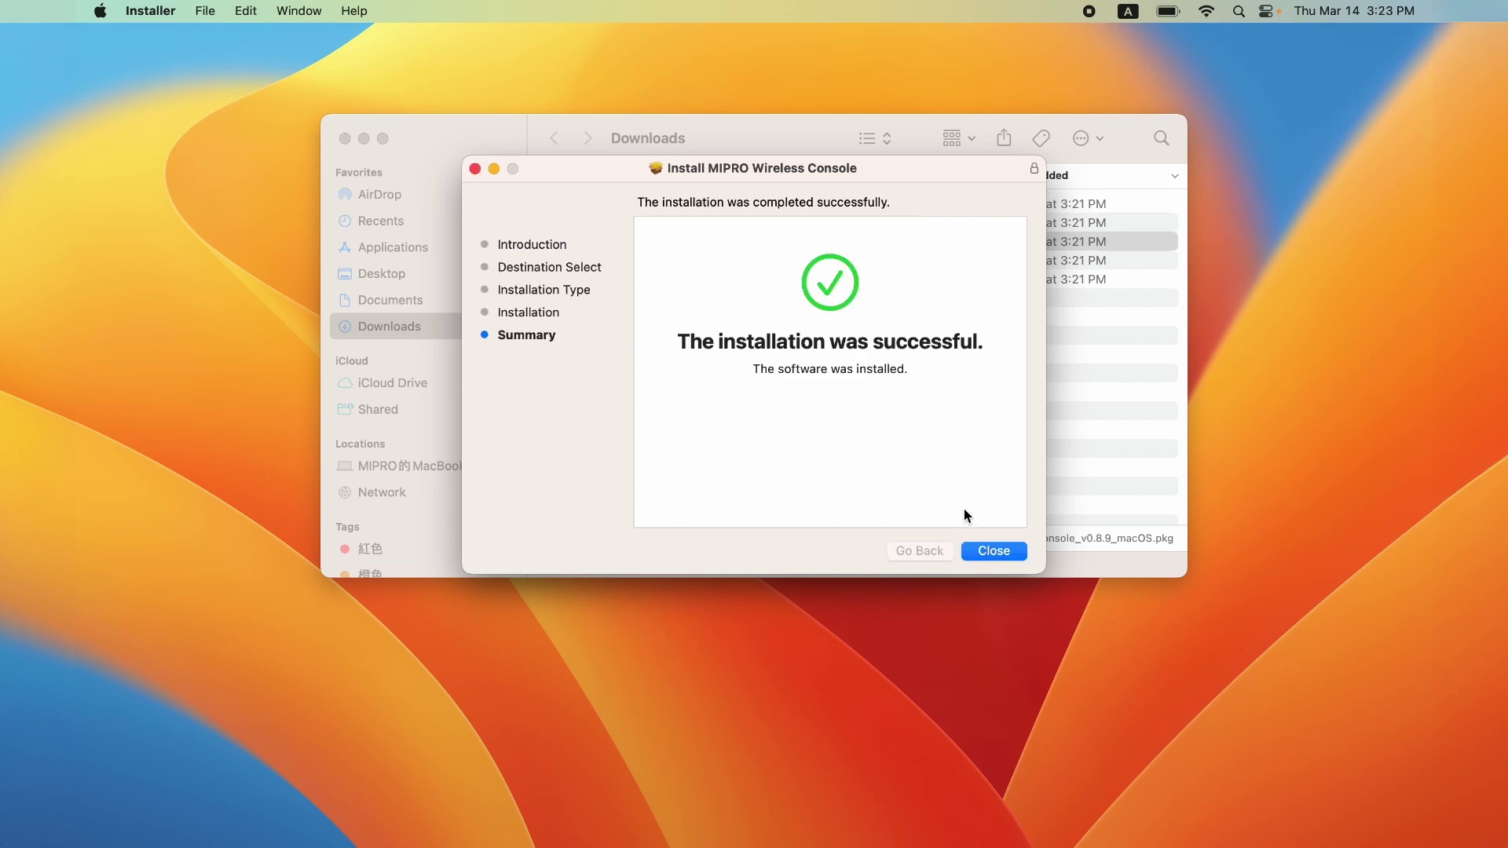
{"action": "left_click", "coordinate": [994, 551]}
{"action": "left_click", "coordinate": [345, 139]}
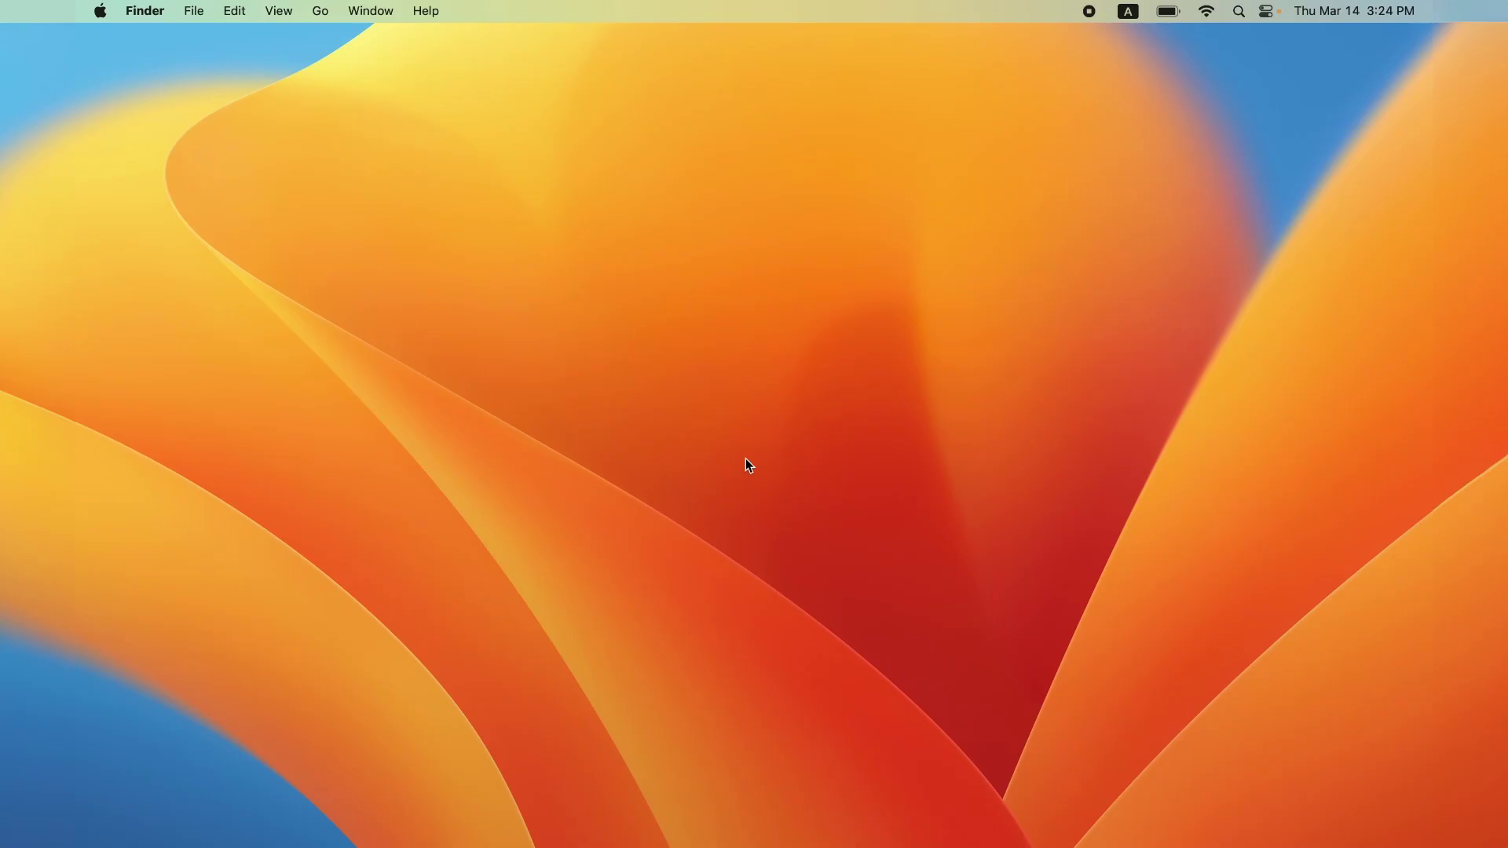
- Pin MIPRO Wireless Console to the Dock from Launchpad, launch it, and start a channel scan
{"action": "key", "text": "F4"}
{"action": "left_click_drag", "start_coordinate": [750, 235], "coordinate": [670, 809]}
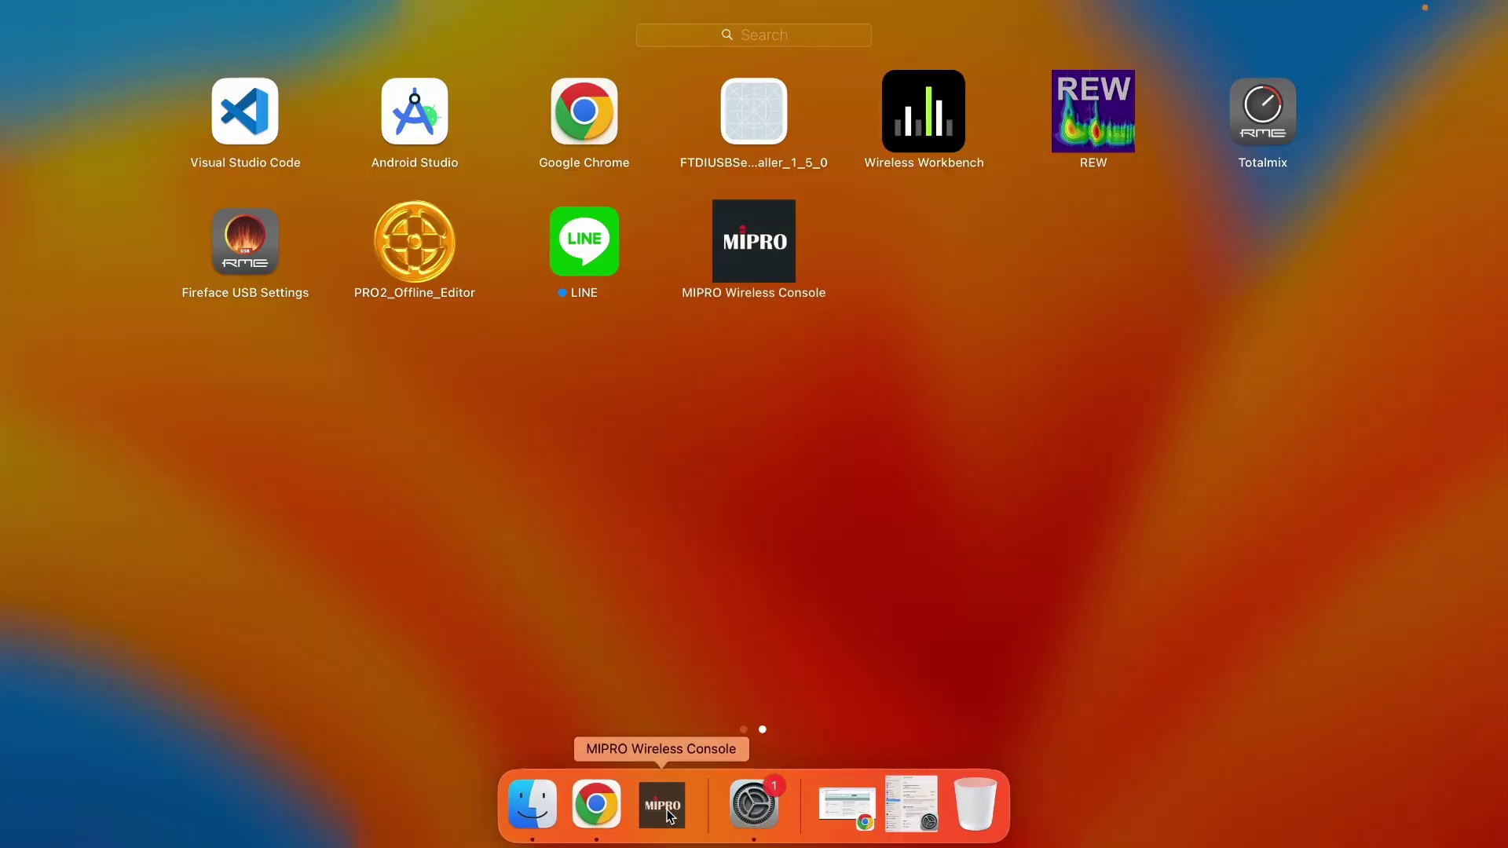
{"action": "left_click", "coordinate": [671, 809]}
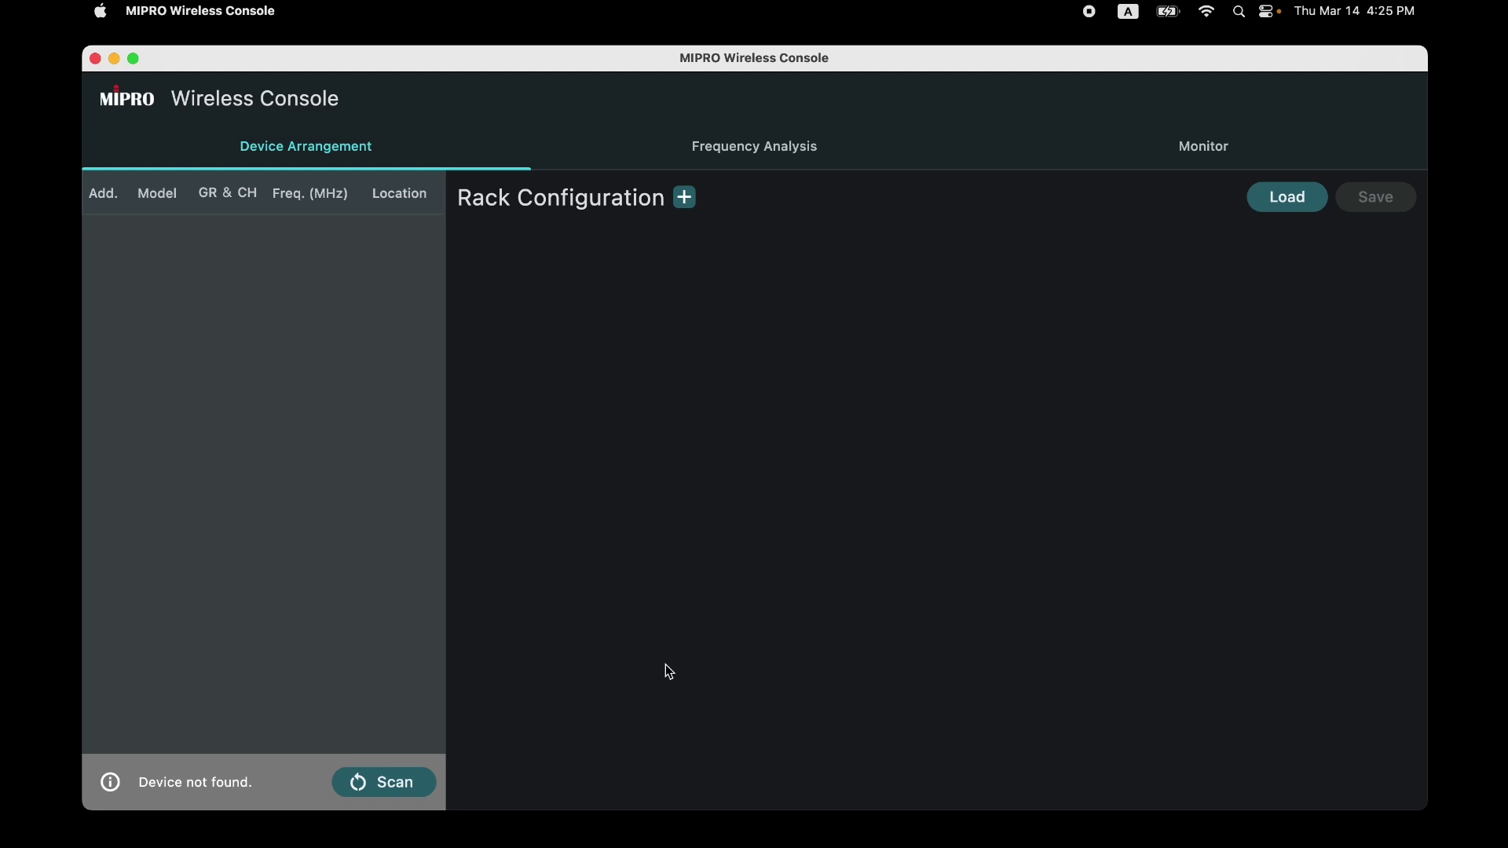
{"action": "left_click", "coordinate": [403, 786]}
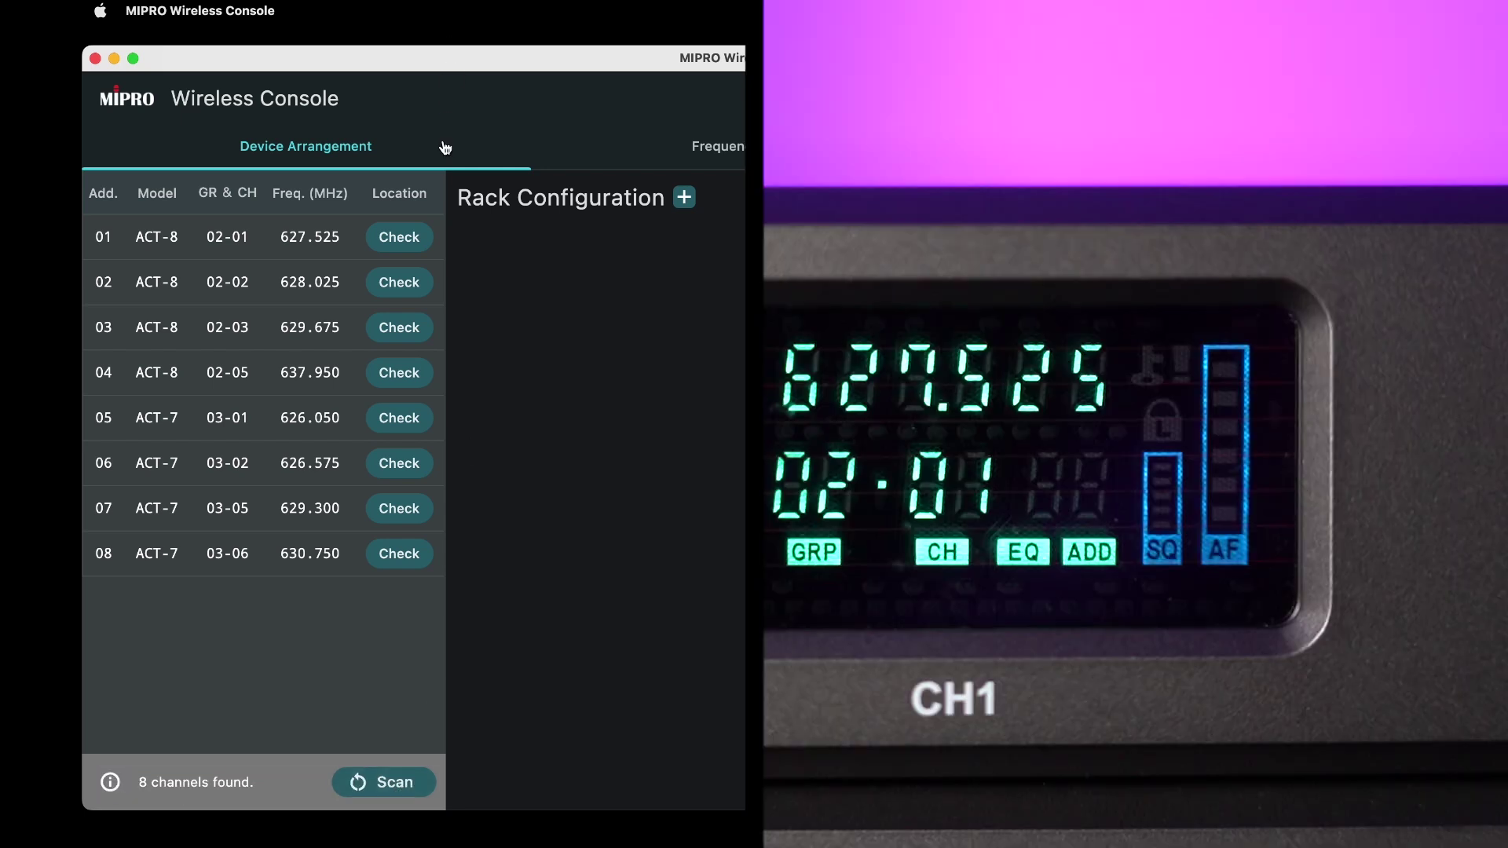
- Flash channels 01 and 05 to identify their receivers, then add a new rack
{"action": "left_click", "coordinate": [410, 244]}
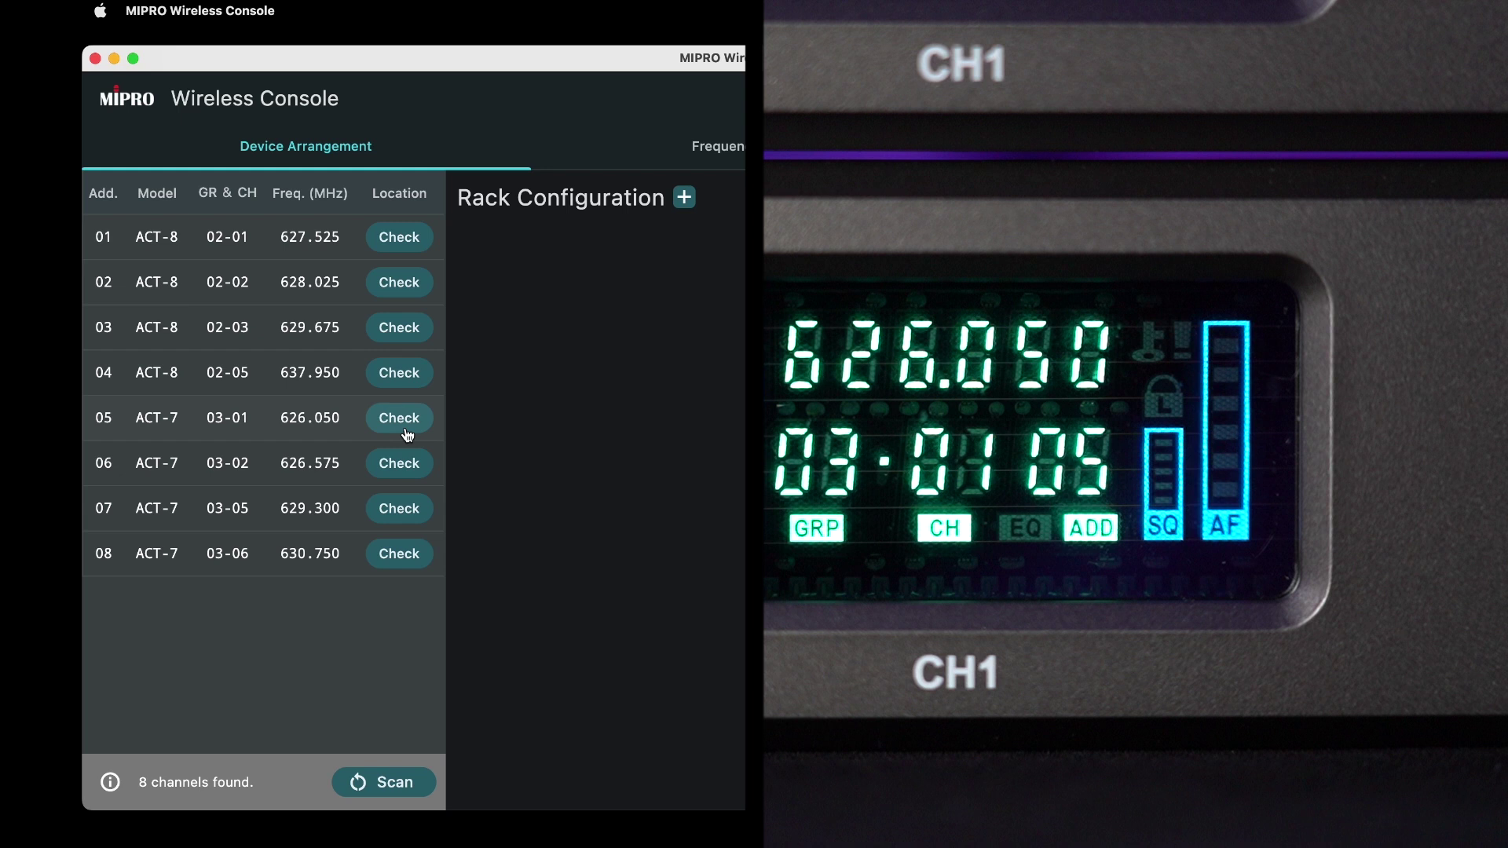
{"action": "left_click", "coordinate": [406, 432]}
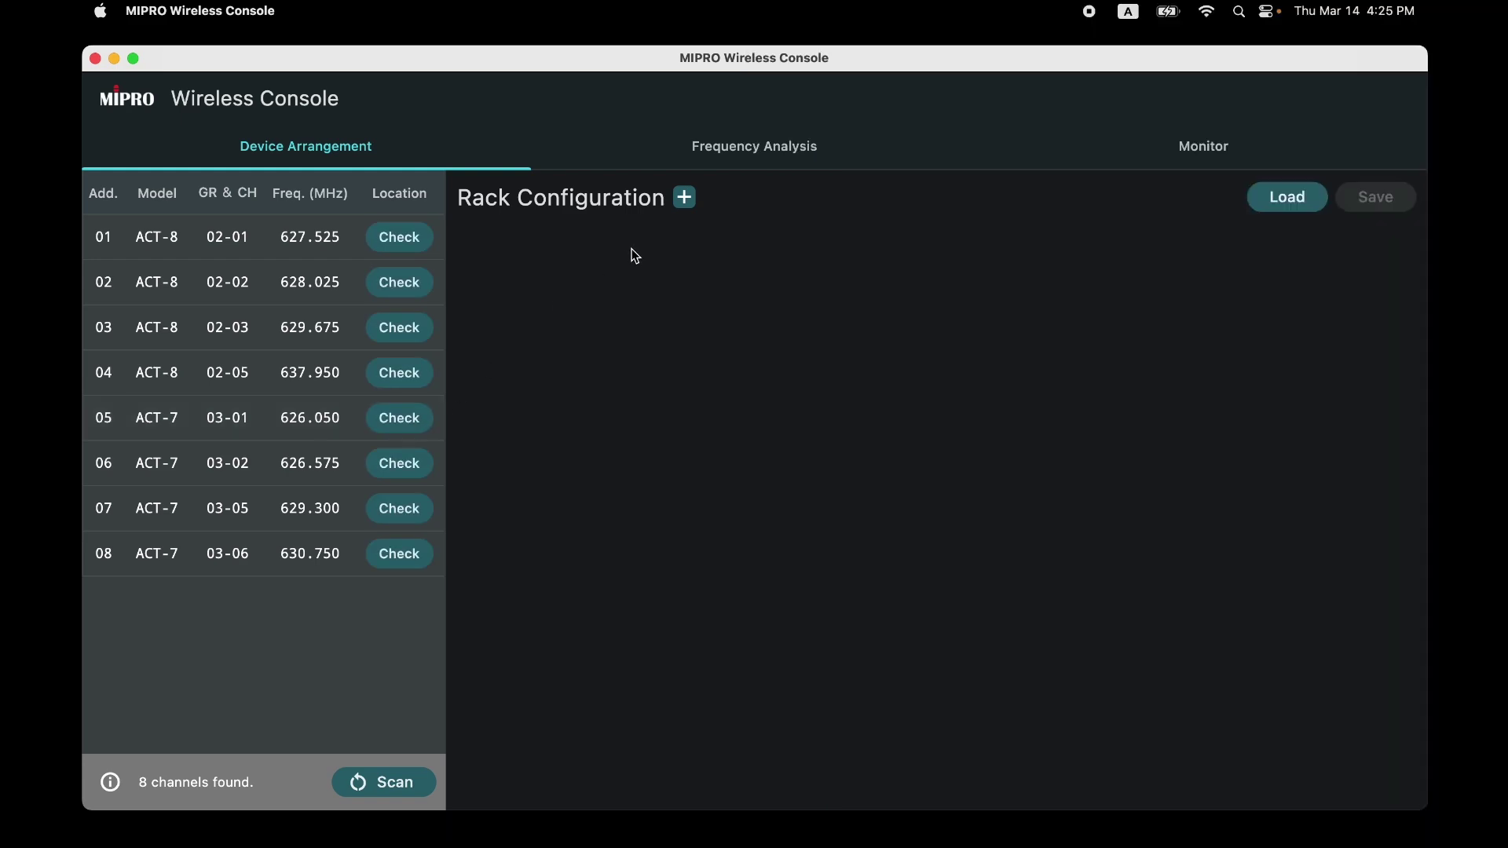
{"action": "left_click", "coordinate": [685, 198]}
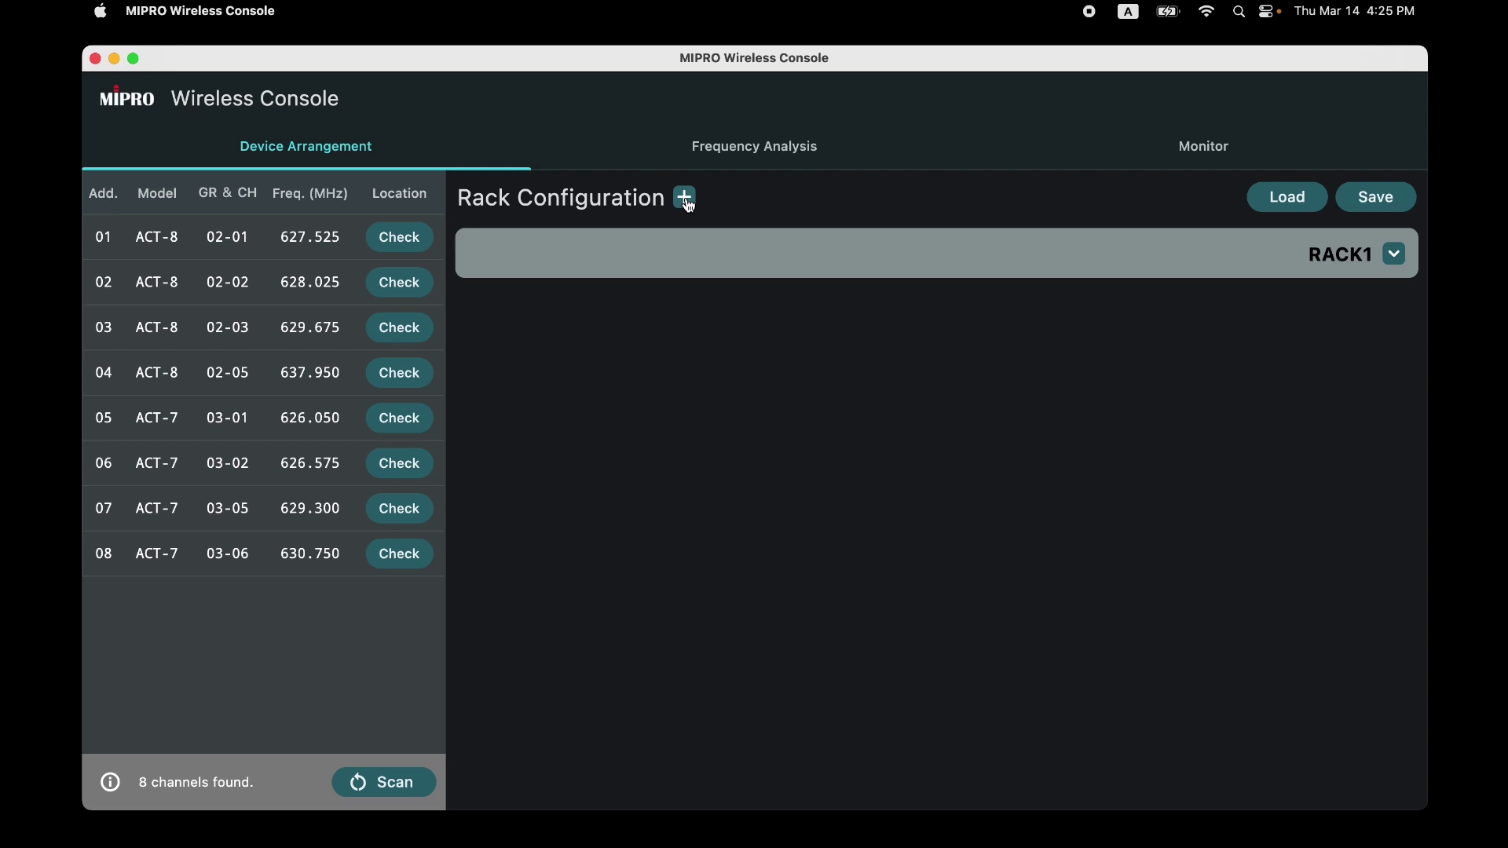
- Add two four-channel receivers to RACK1
{"action": "left_click", "coordinate": [1397, 257]}
{"action": "left_click", "coordinate": [1360, 308]}
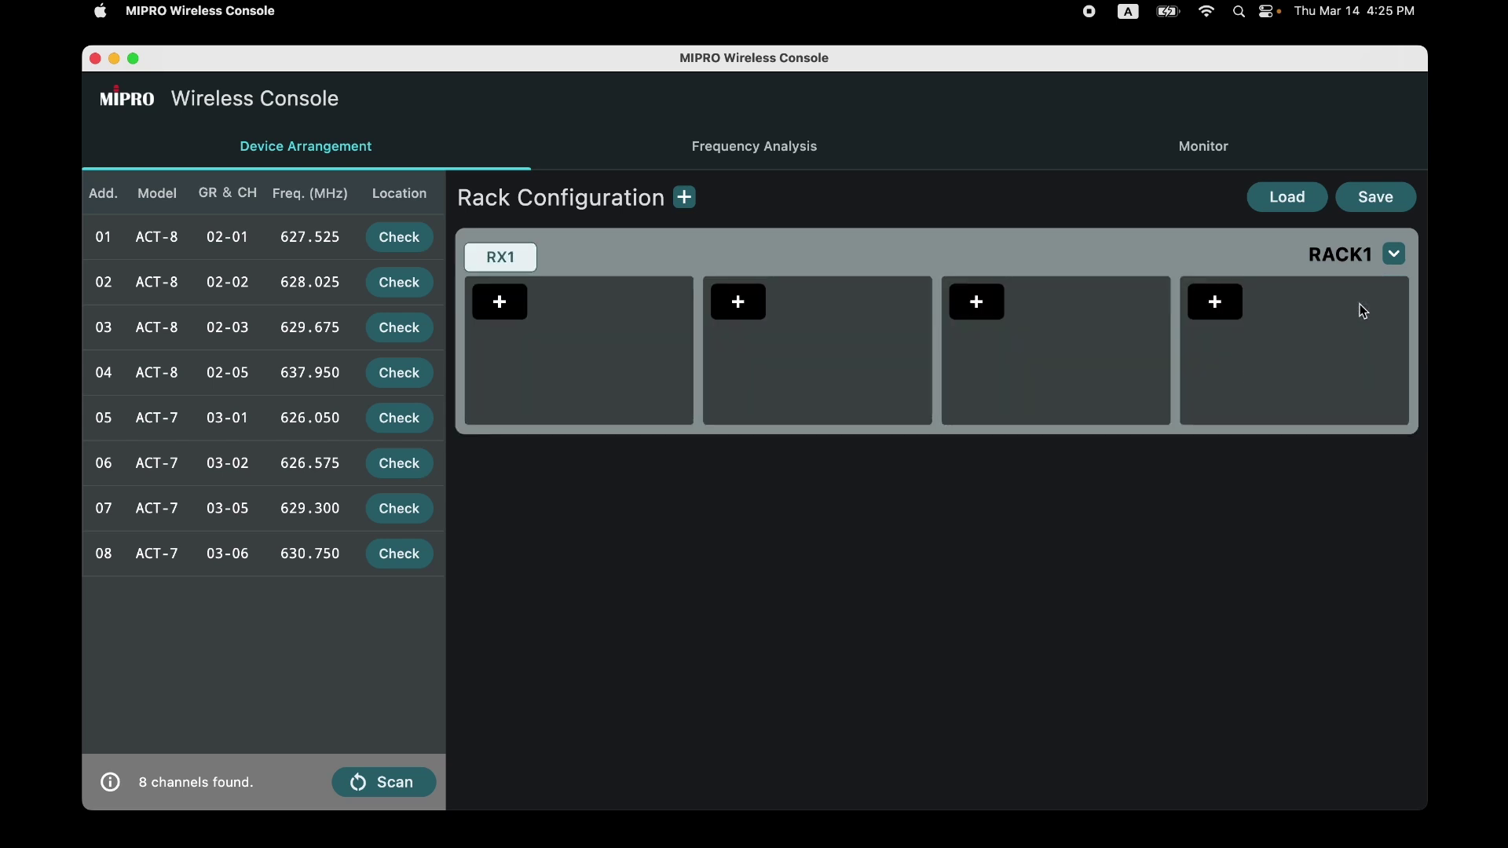
{"action": "left_click", "coordinate": [1395, 254]}
{"action": "left_click", "coordinate": [1361, 317]}
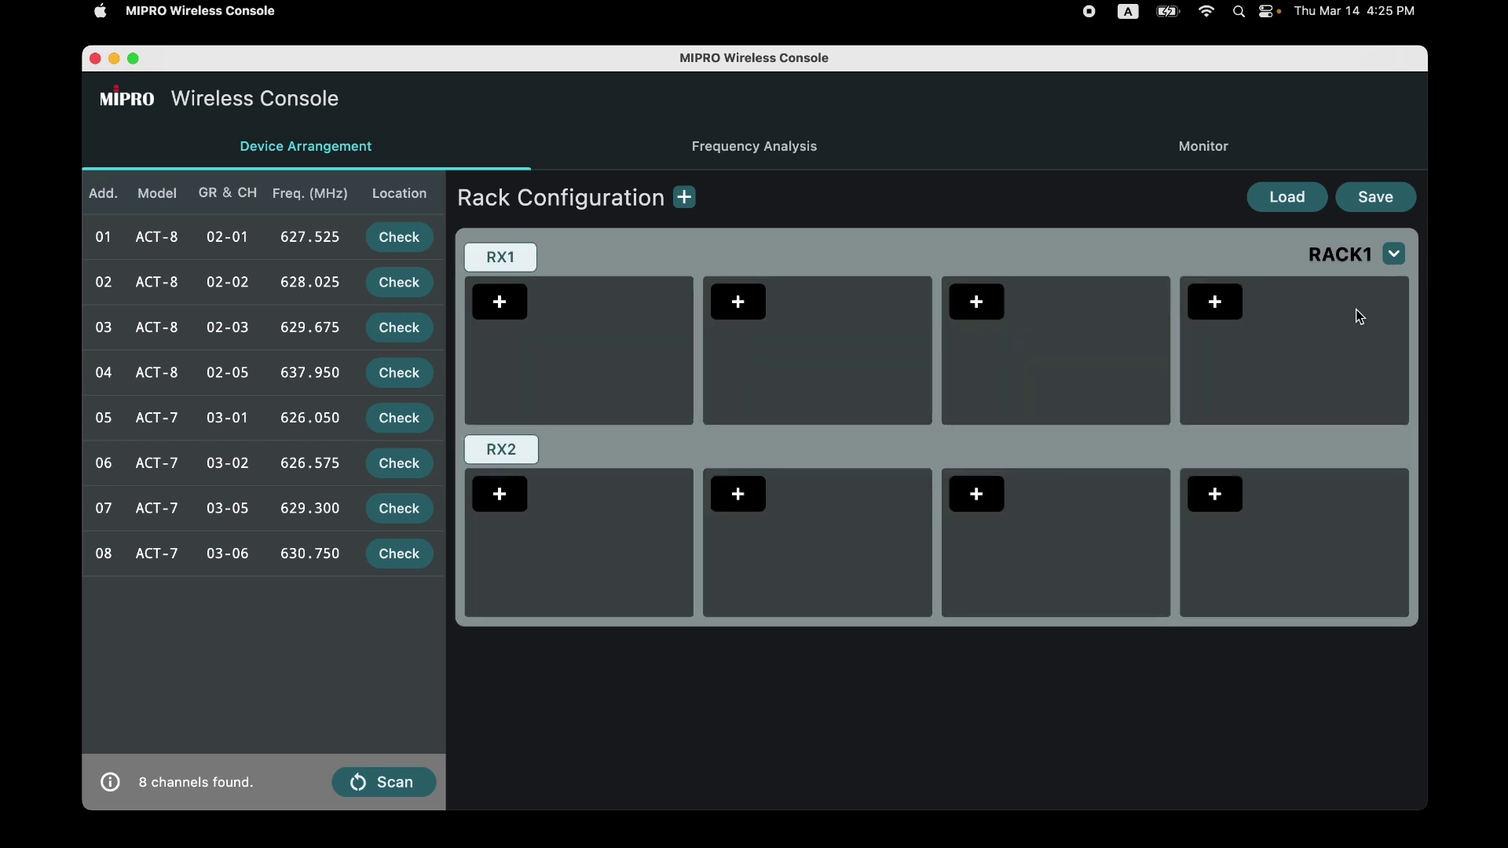
- Rename receiver RX1 to ACT-848 and RX2 to ACT-747
{"action": "left_click", "coordinate": [522, 295]}
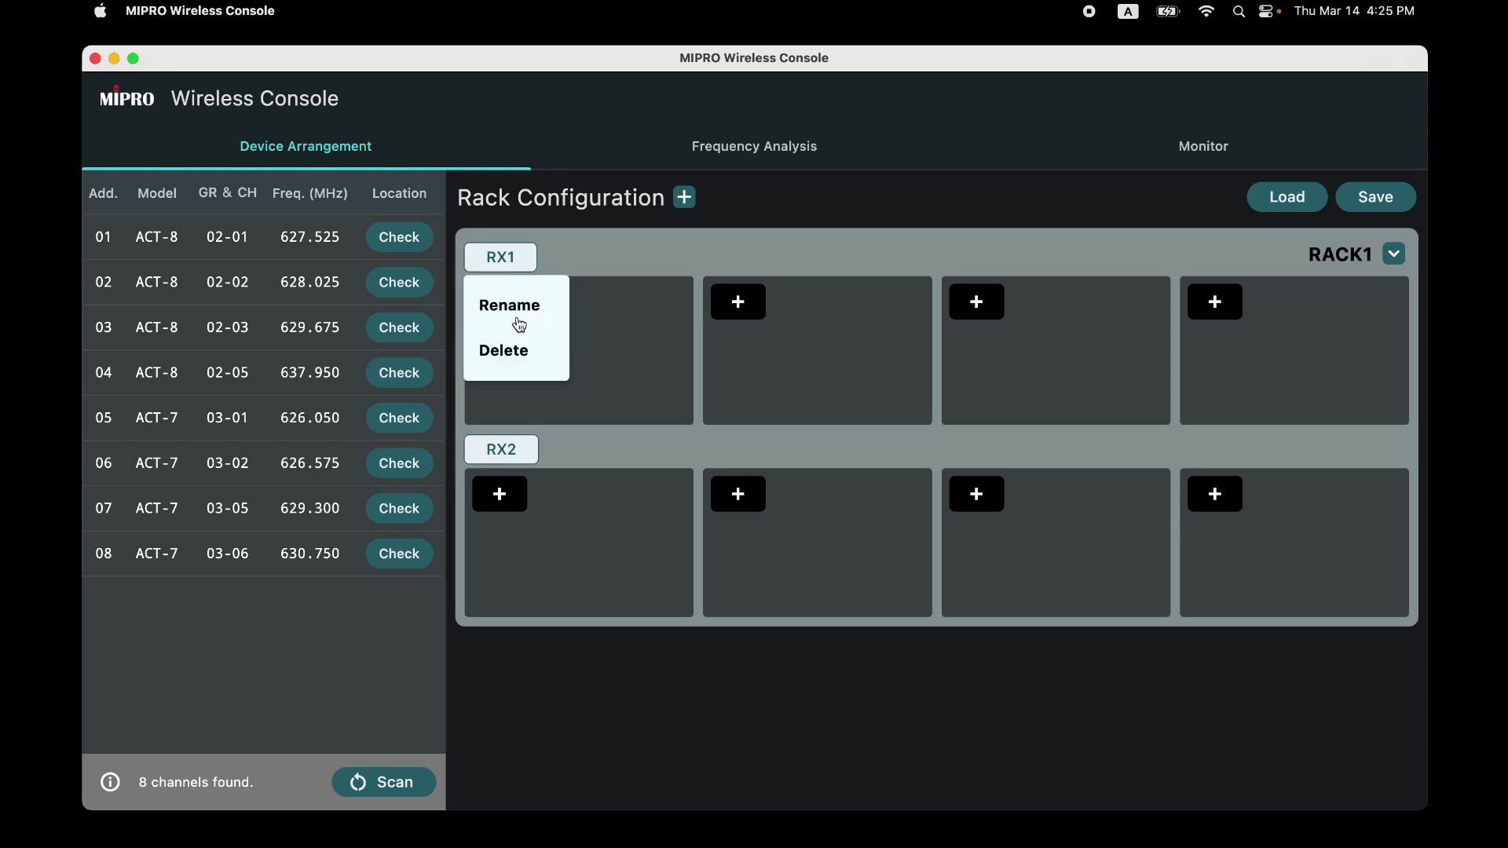
{"action": "left_click", "coordinate": [520, 319]}
{"action": "key", "text": "super+a"}
{"action": "type", "text": "ACT-848"}
{"action": "left_click", "coordinate": [862, 509]}
{"action": "left_click", "coordinate": [520, 494]}
{"action": "left_click", "coordinate": [521, 507]}
{"action": "key", "text": "super+a"}
{"action": "type", "text": "ACT-747"}
{"action": "left_click", "coordinate": [867, 511]}
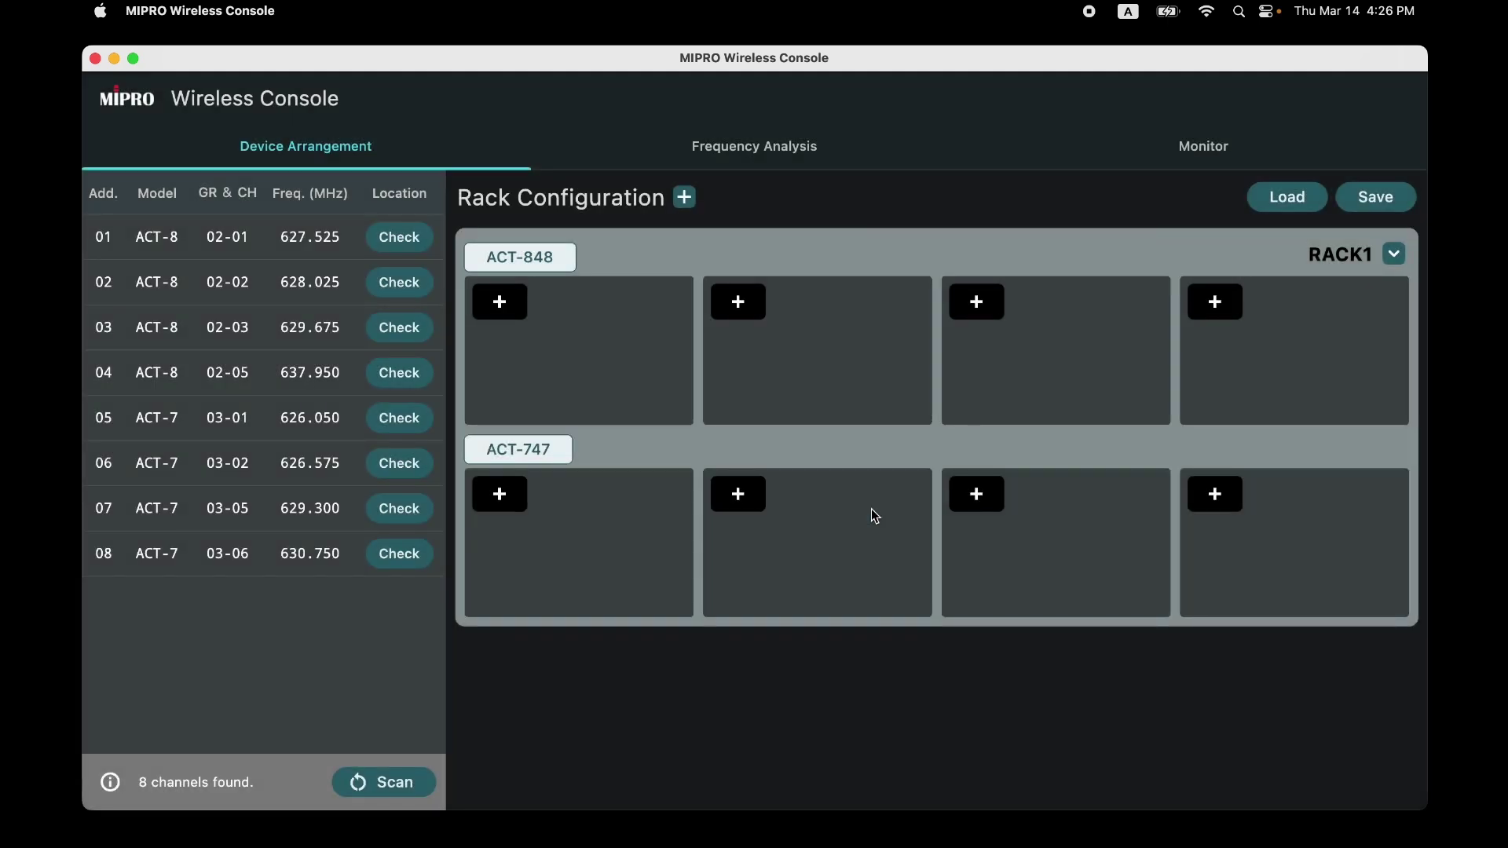
- Assign channels 01–04 to the four slots of ACT-848
{"action": "left_click", "coordinate": [485, 316]}
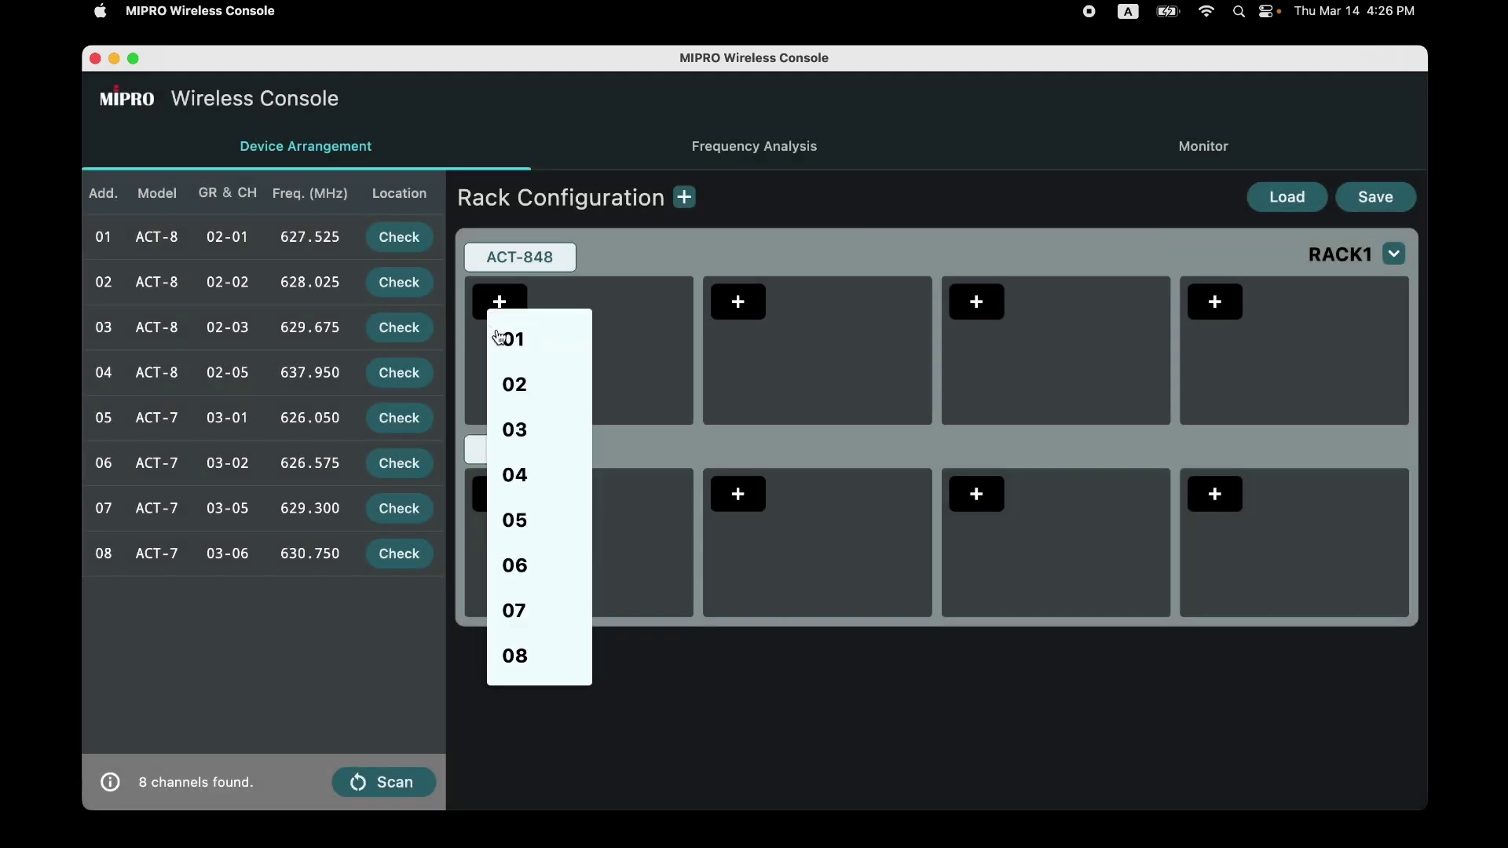
{"action": "left_click", "coordinate": [498, 334]}
{"action": "left_click", "coordinate": [755, 308]}
{"action": "left_click", "coordinate": [774, 329]}
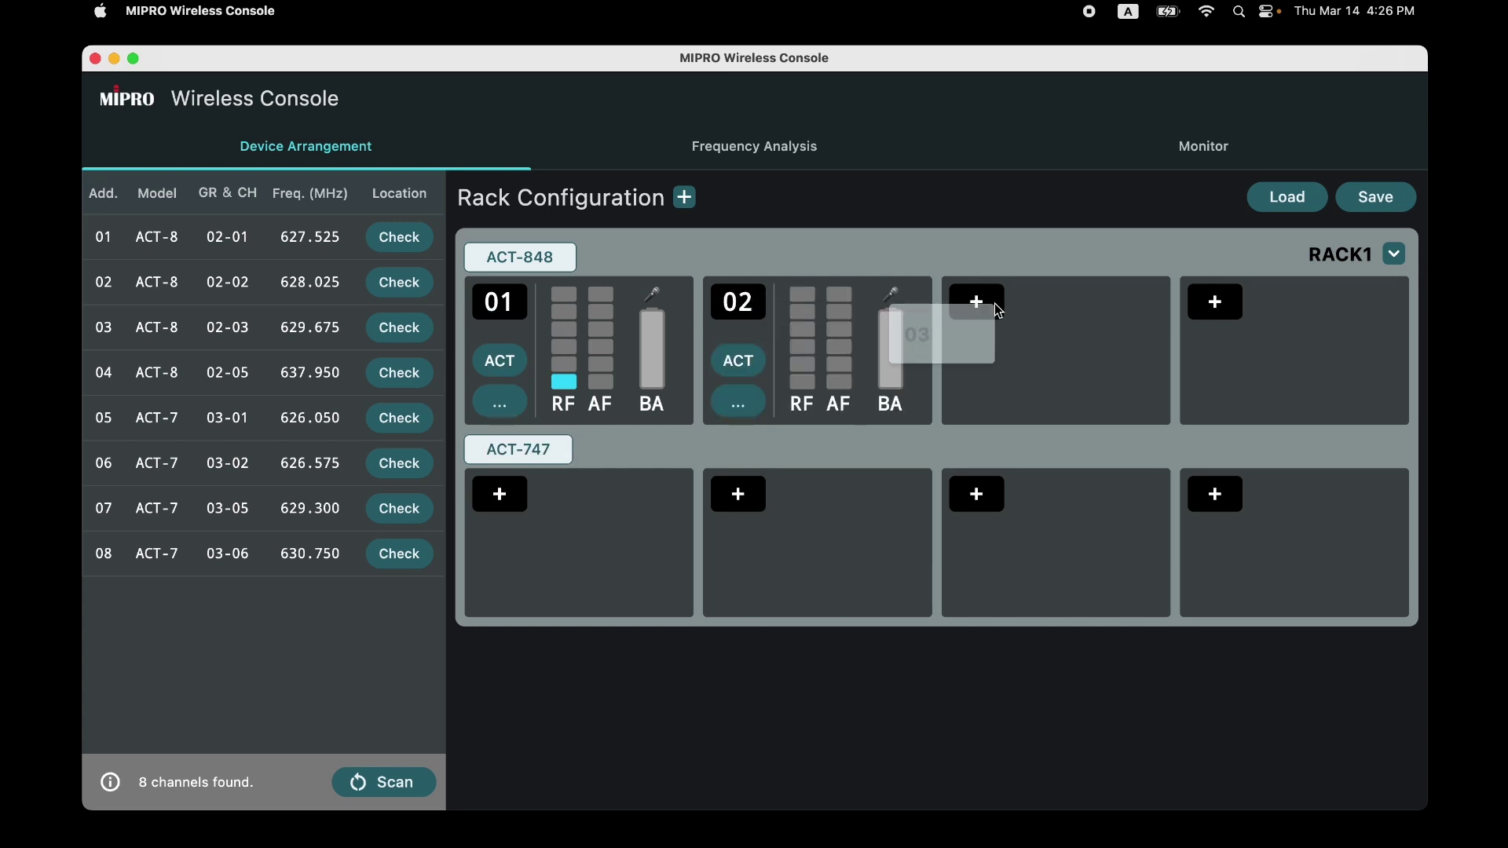
{"action": "left_click", "coordinate": [976, 298]}
{"action": "left_click", "coordinate": [974, 330]}
{"action": "left_click", "coordinate": [1226, 314]}
{"action": "left_click", "coordinate": [1201, 348]}
- Assign channels 05–08 to the four slots of ACT-747
{"action": "left_click", "coordinate": [501, 494]}
{"action": "left_click", "coordinate": [527, 527]}
{"action": "left_click", "coordinate": [756, 505]}
{"action": "left_click", "coordinate": [784, 534]}
{"action": "left_click", "coordinate": [977, 495]}
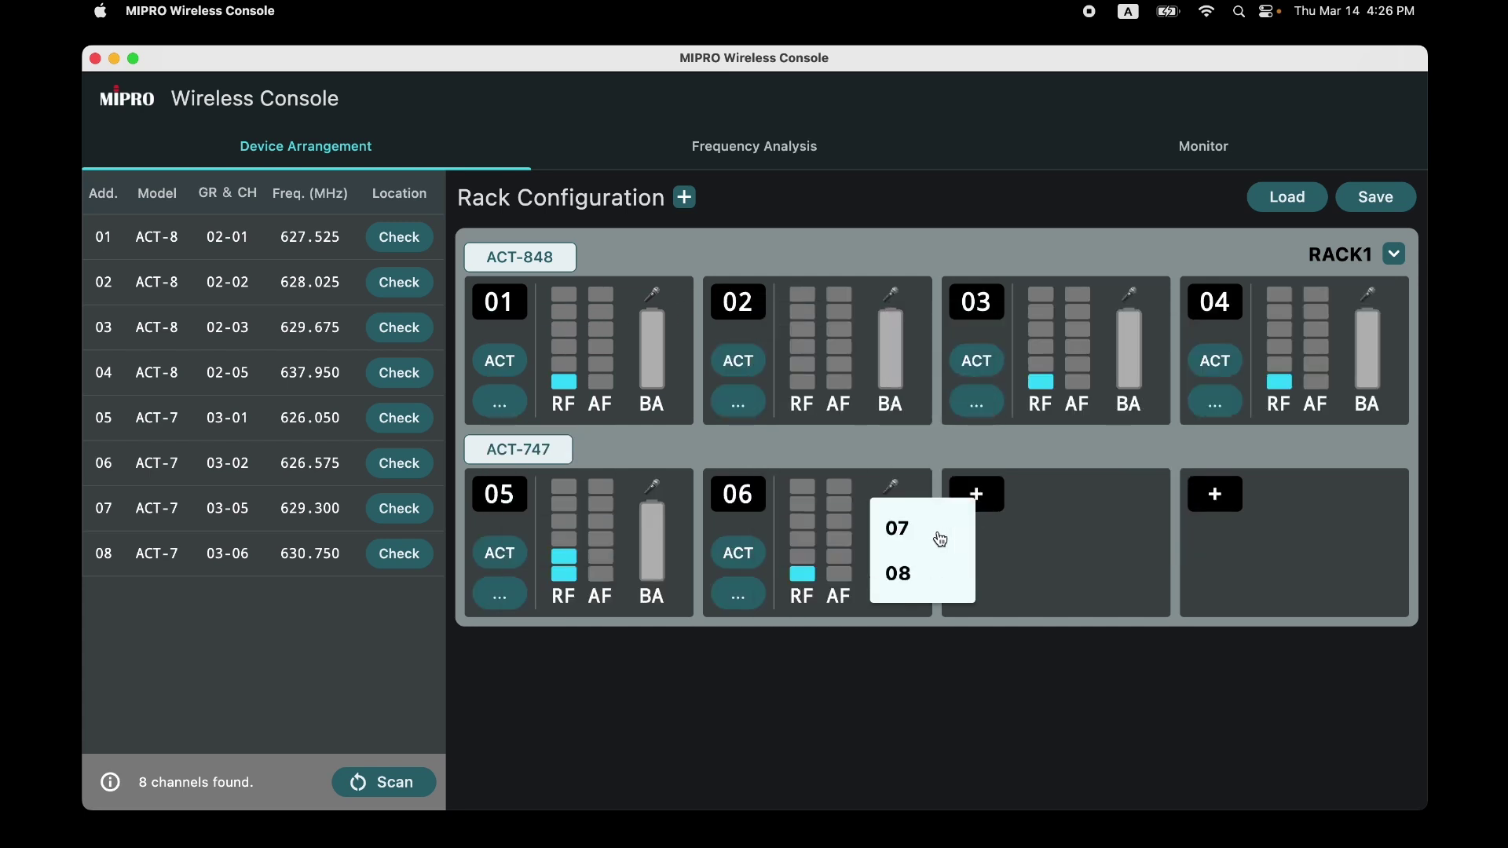
{"action": "left_click", "coordinate": [959, 528]}
{"action": "left_click", "coordinate": [1216, 494]}
{"action": "left_click", "coordinate": [1139, 534]}
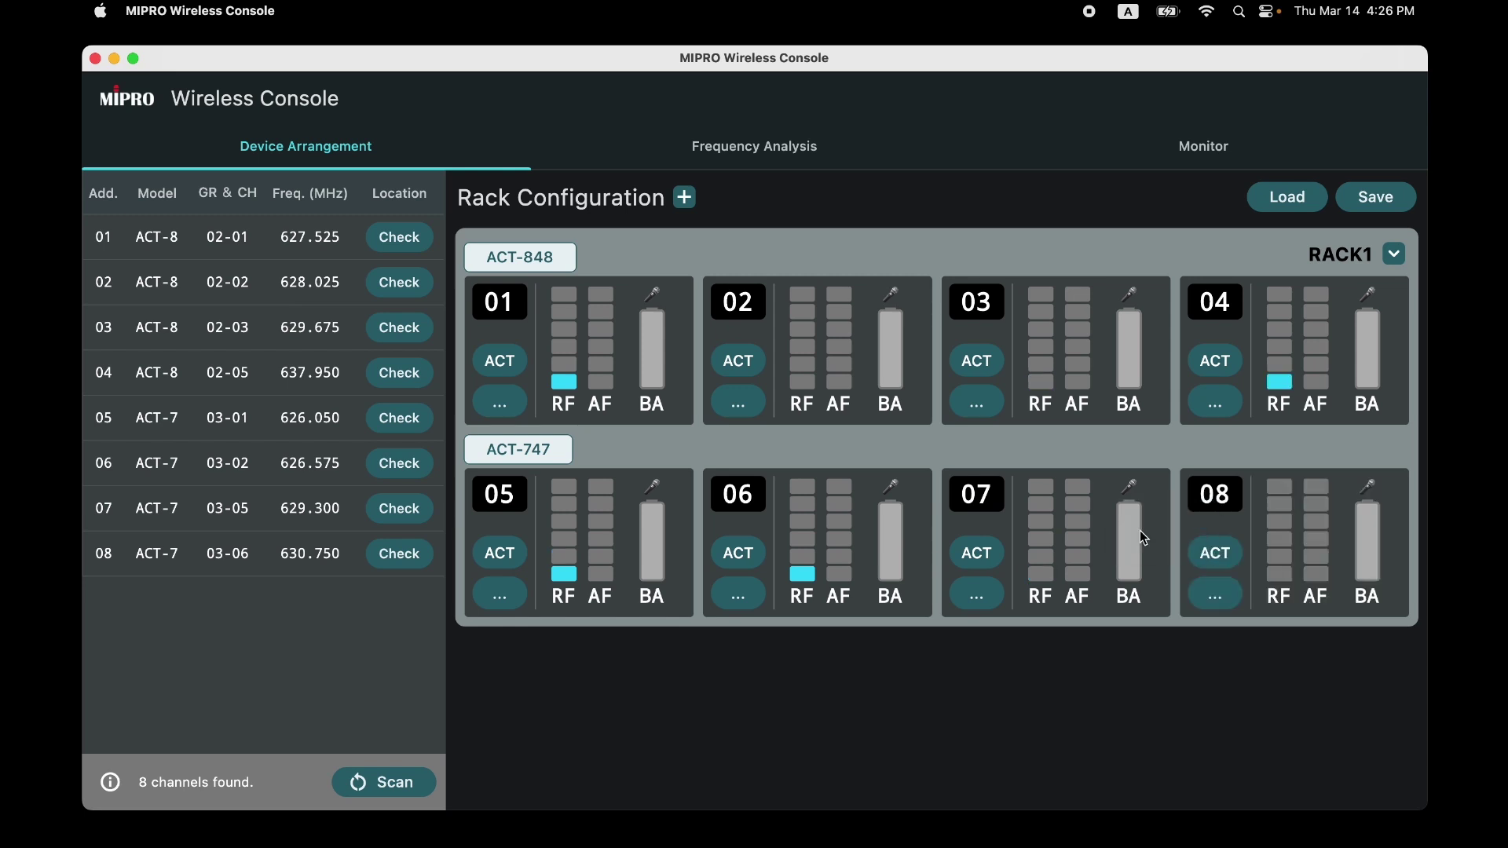
- Open channel 01's settings, select its name Mic 1, and close the window
{"action": "left_click", "coordinate": [509, 402]}
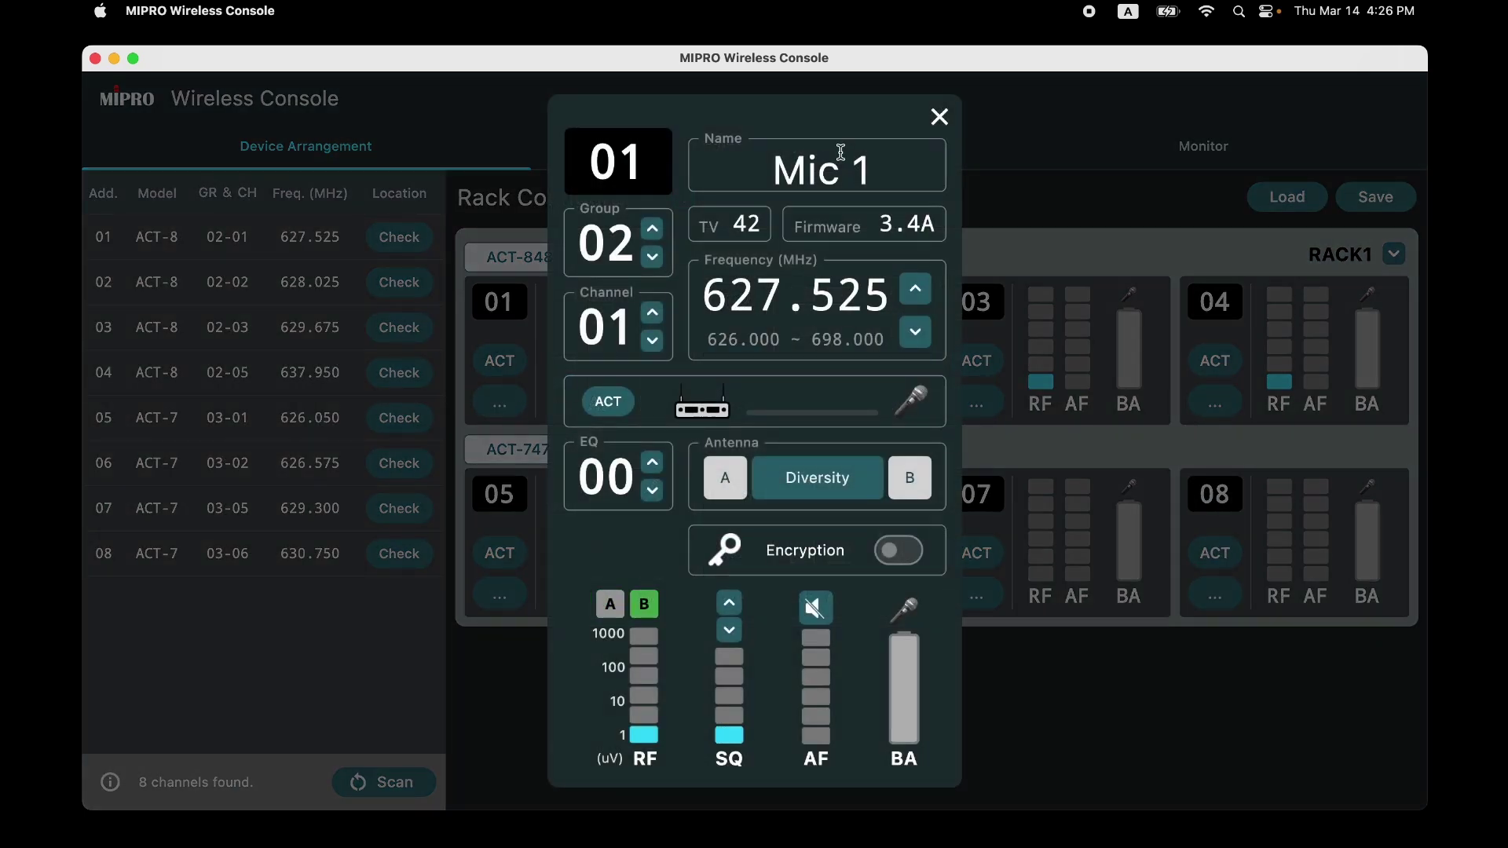
{"action": "left_click_drag", "start_coordinate": [770, 175], "coordinate": [872, 174]}
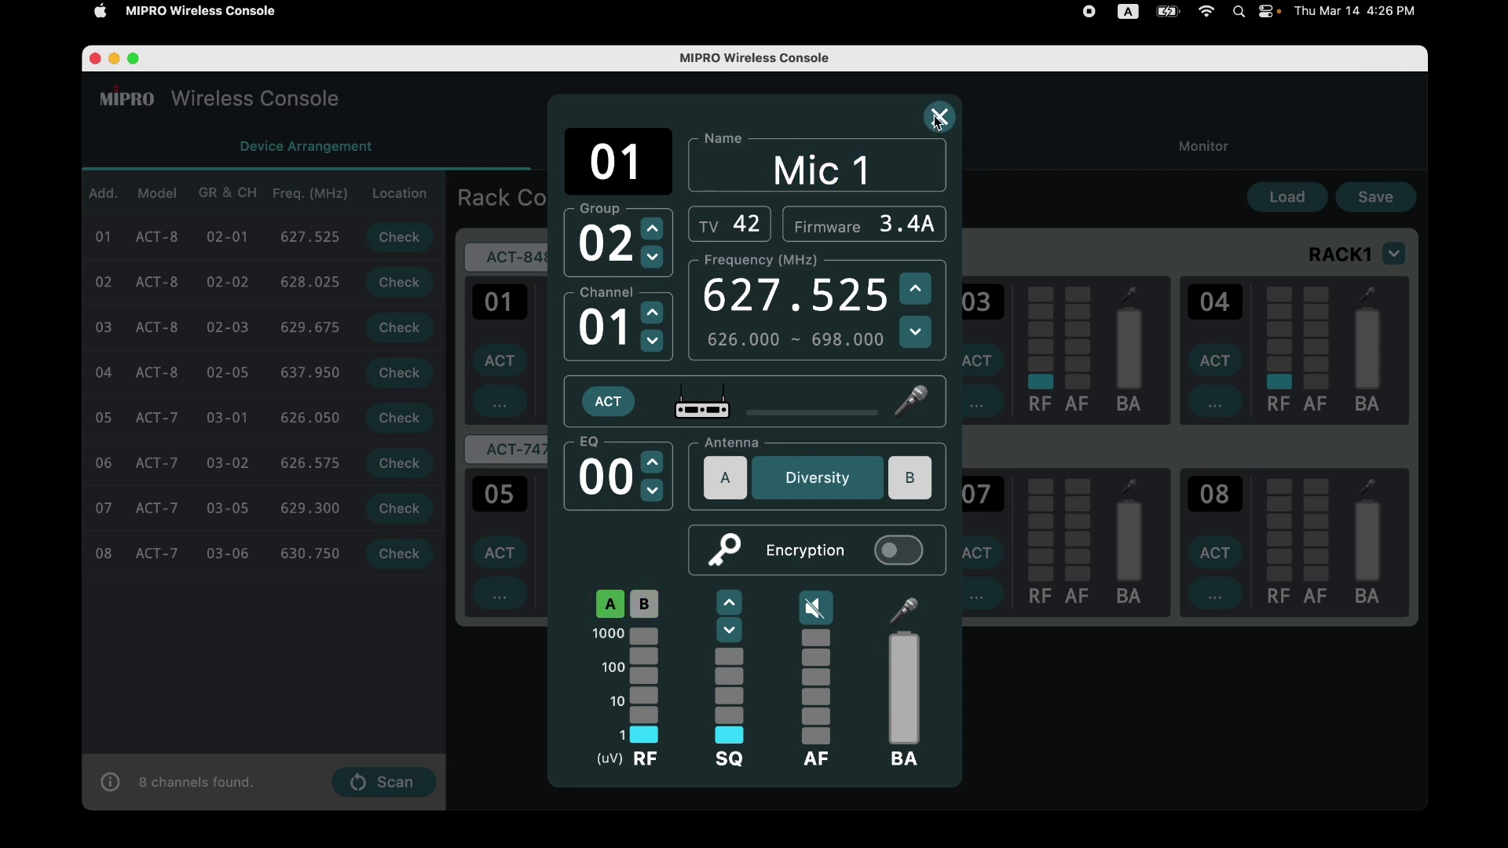
{"action": "left_click", "coordinate": [940, 117]}
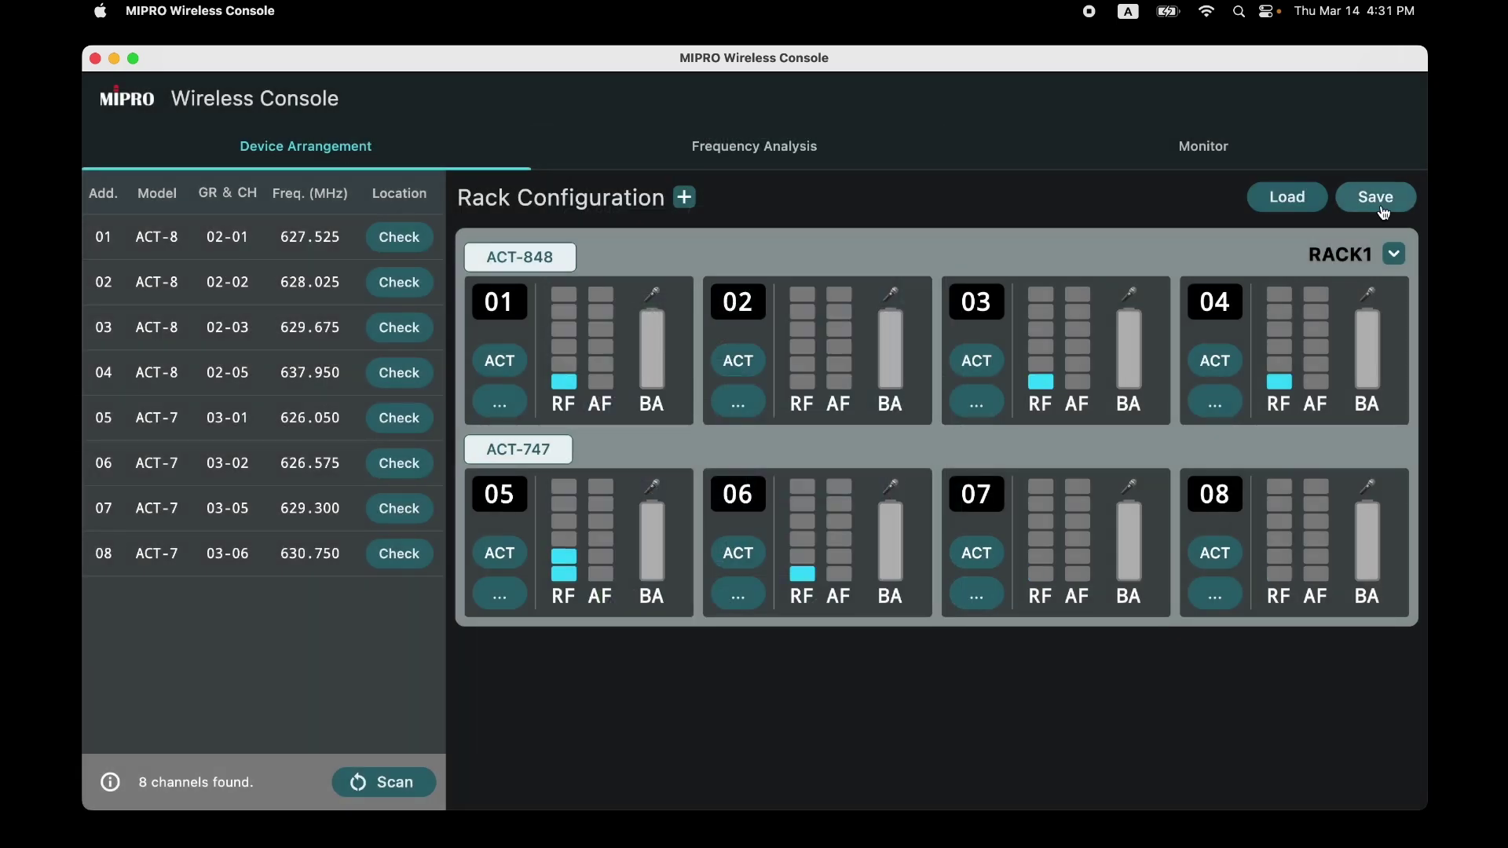
- Save the rack layout as MIPRO RACK.json in Documents, then delete RACK1
{"action": "left_click", "coordinate": [1383, 210]}
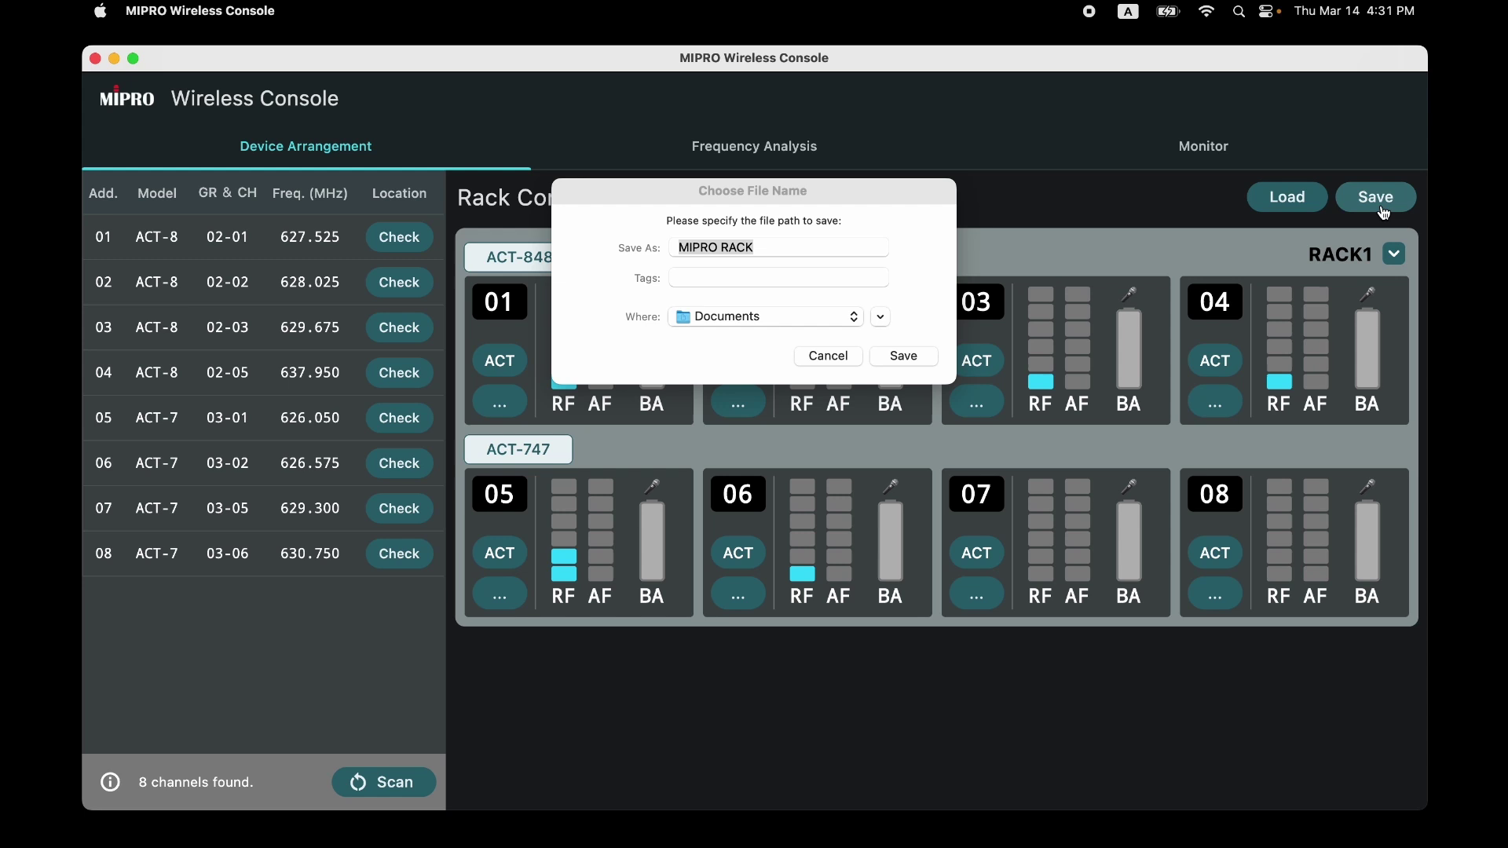
{"action": "left_click", "coordinate": [921, 358]}
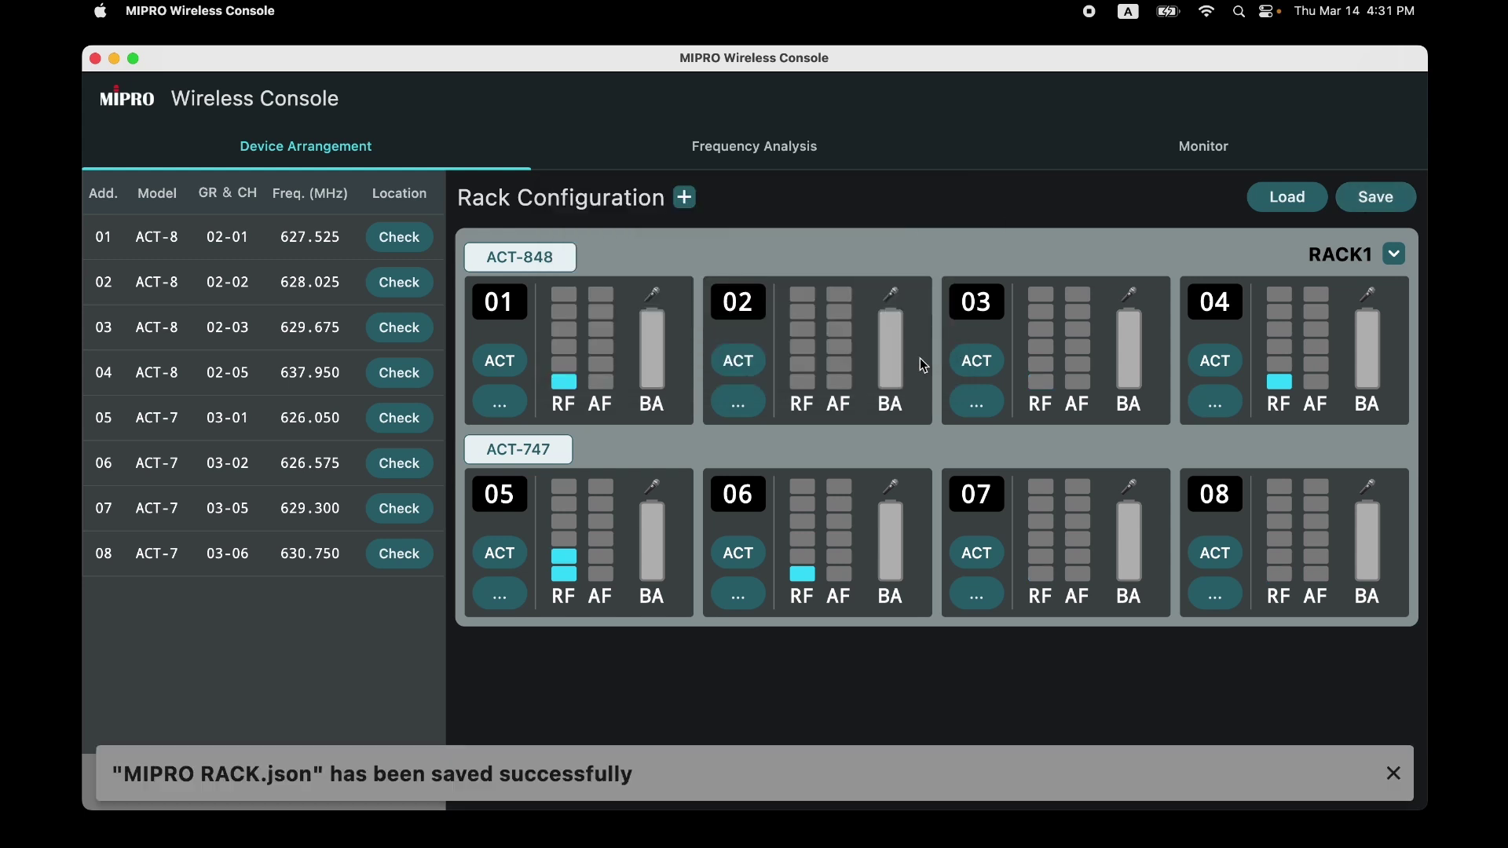
{"action": "left_click", "coordinate": [1398, 253]}
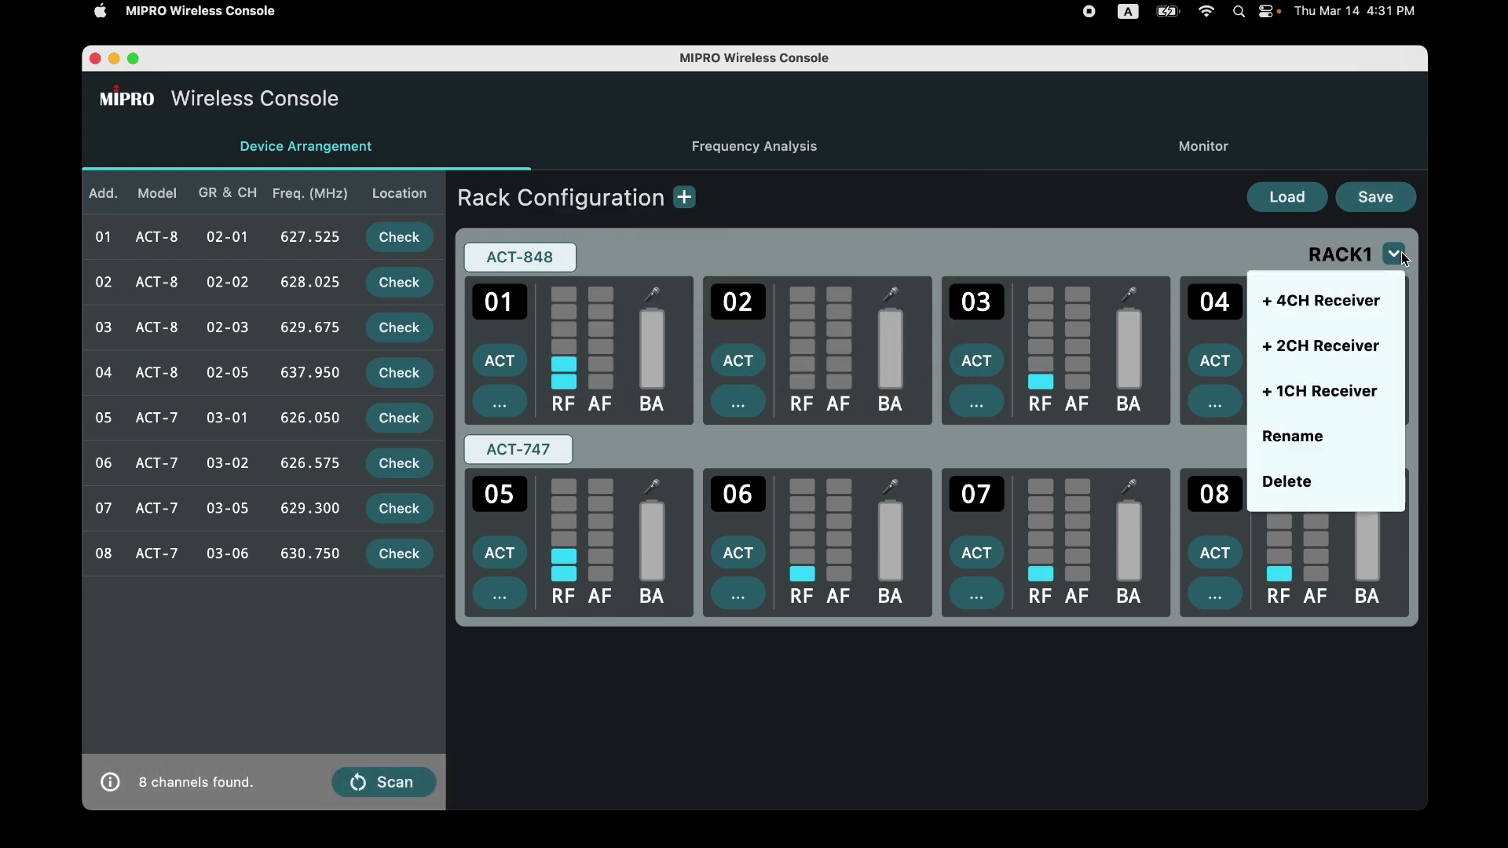
{"action": "left_click", "coordinate": [1322, 476]}
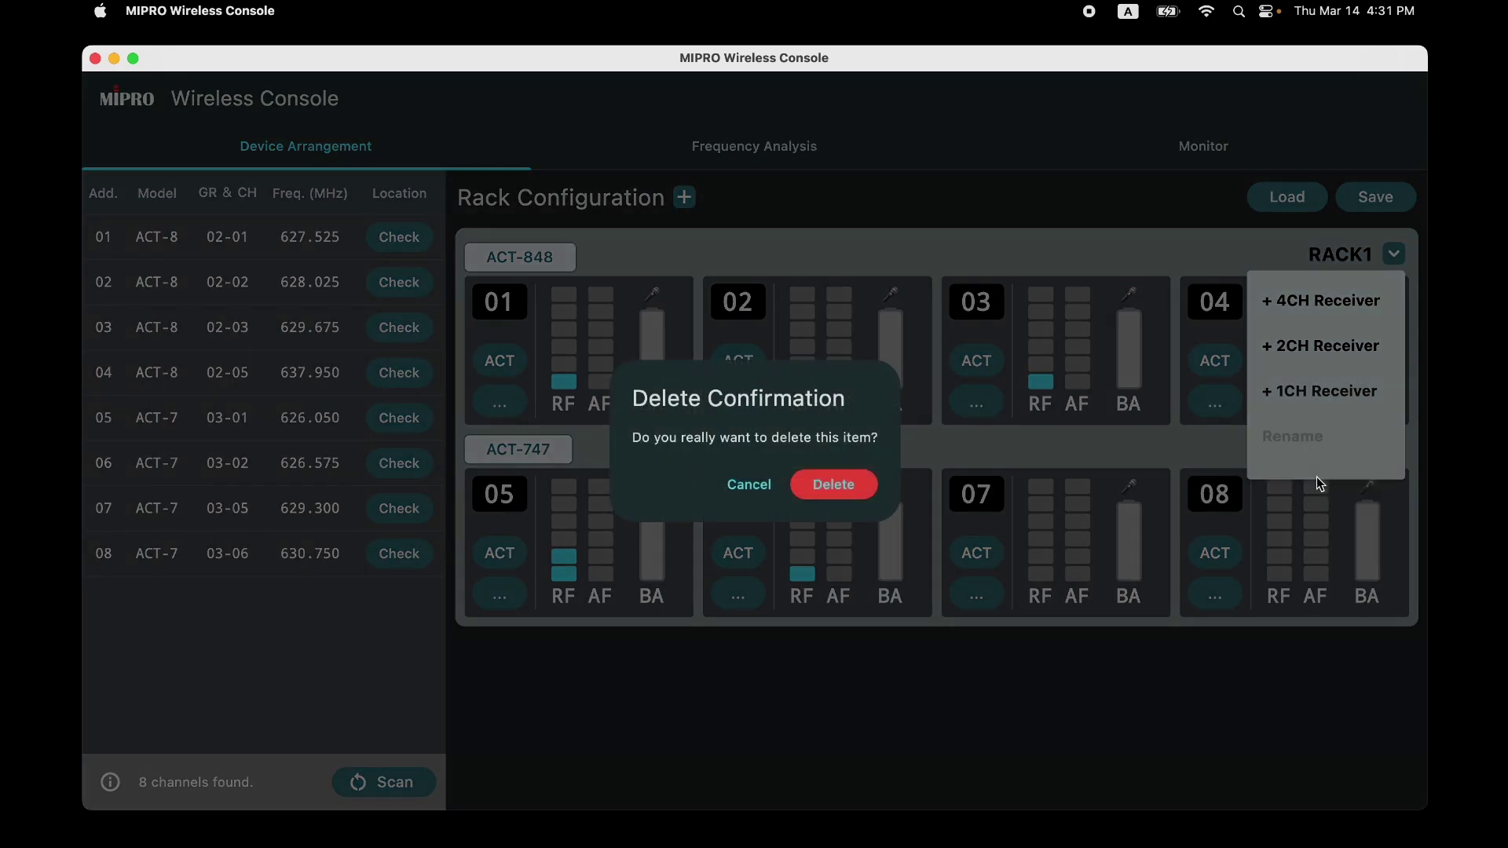
{"action": "left_click", "coordinate": [834, 490]}
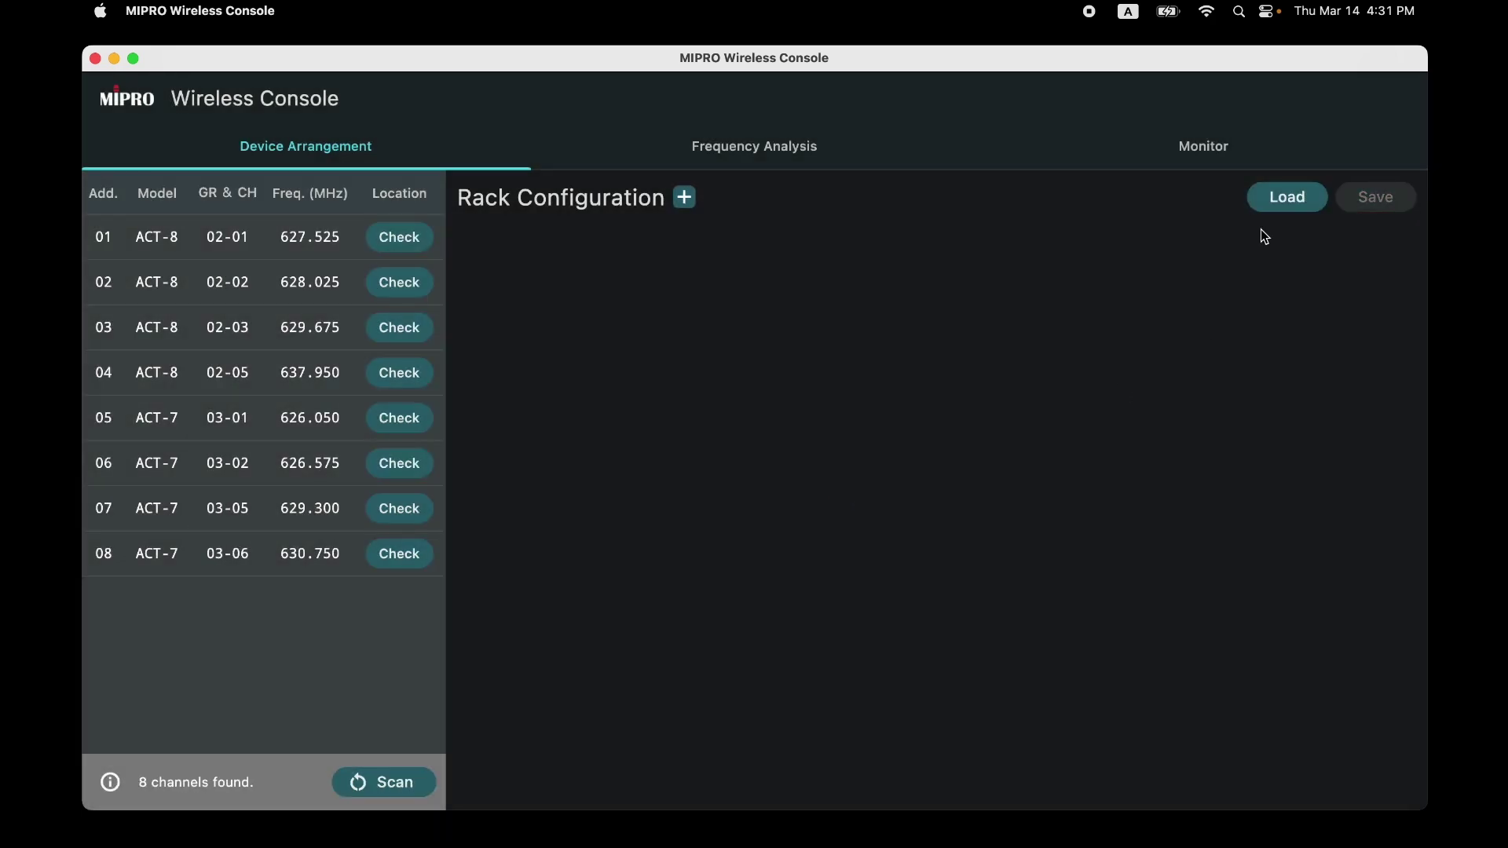
- Reload the rack layout from MIPRO RACK.json
{"action": "left_click", "coordinate": [1290, 210]}
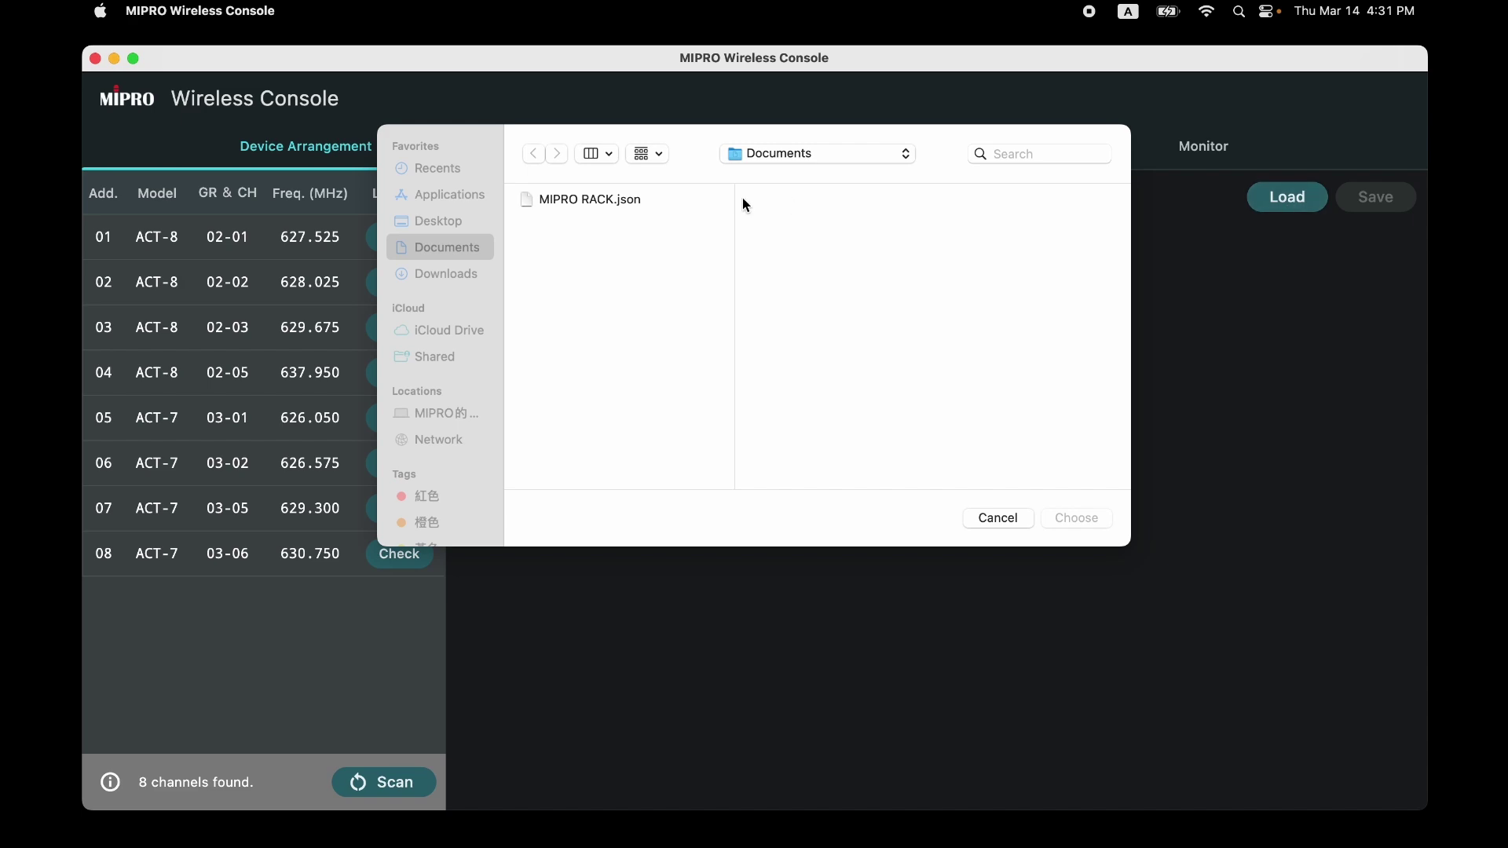
{"action": "left_click", "coordinate": [592, 206]}
{"action": "left_click", "coordinate": [1069, 522]}
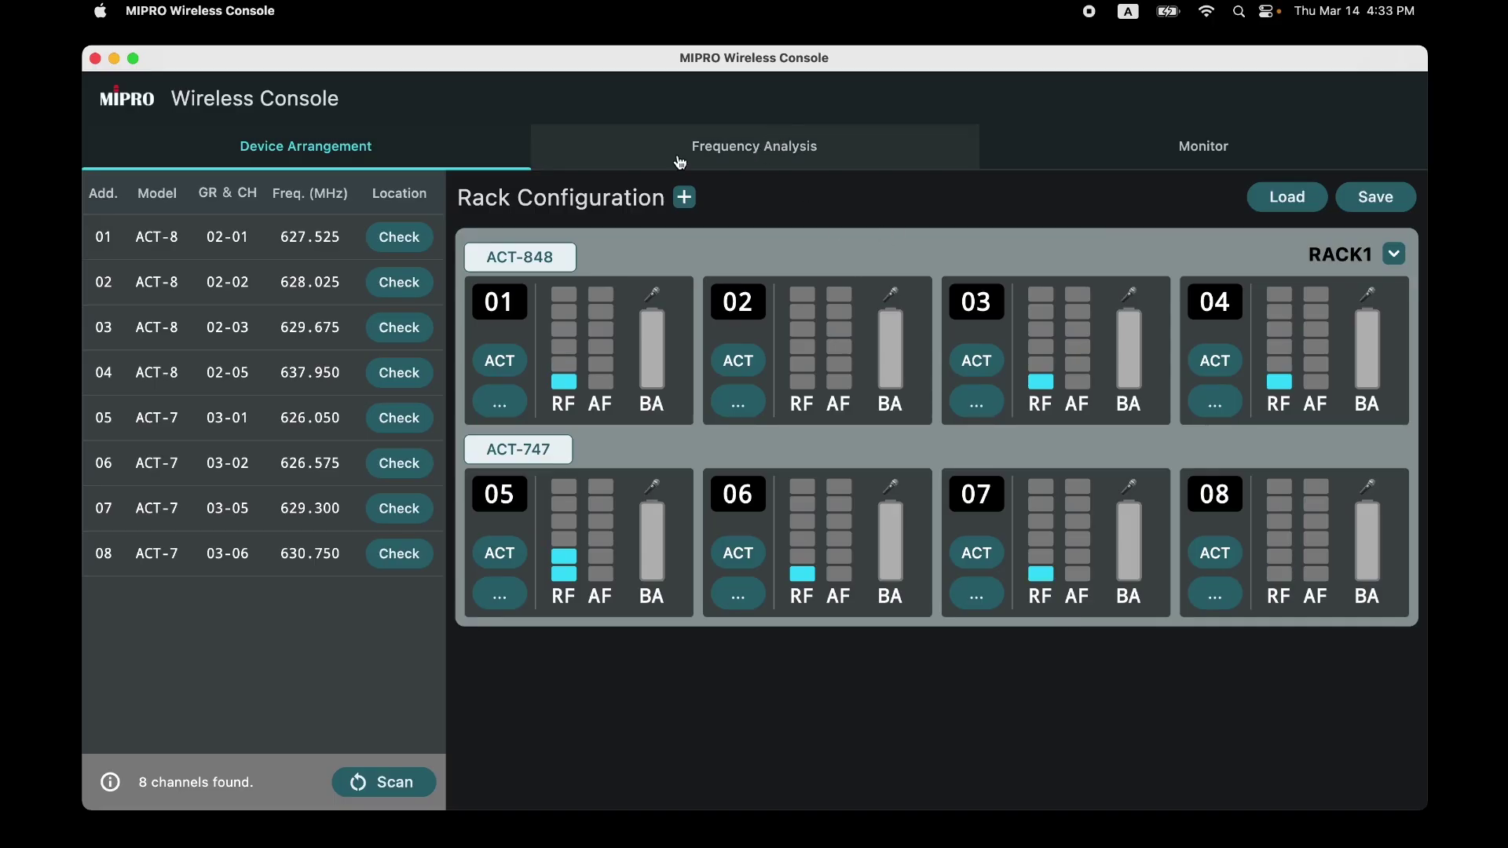
- Switch to the Frequency Analysis view for receiver channel 01
{"action": "left_click", "coordinate": [691, 157]}
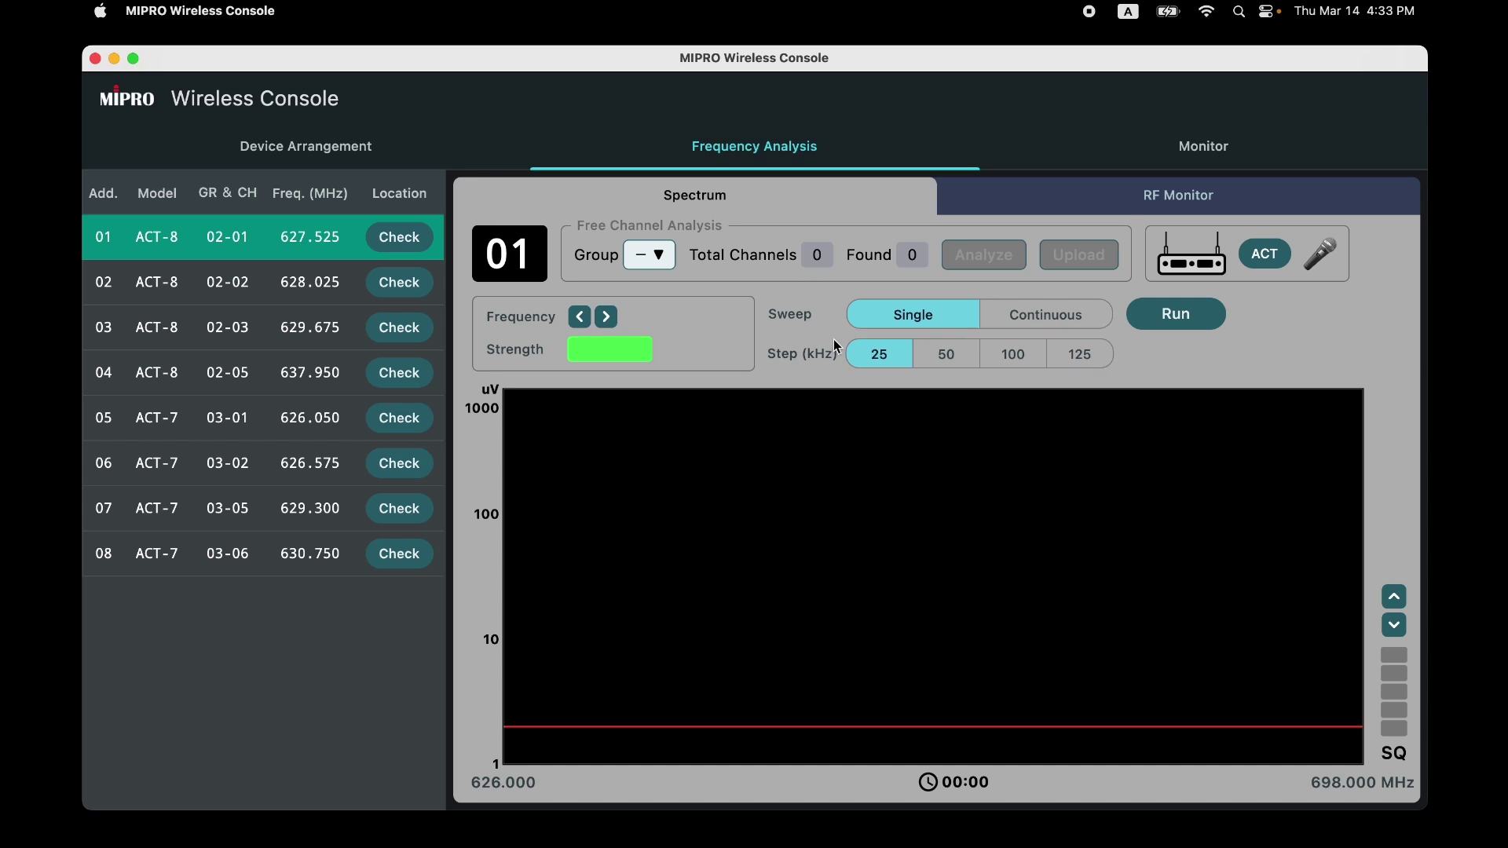
- Run a single 125 kHz-step sweep on channel 01 and raise squelch one level
{"action": "left_click", "coordinate": [1092, 360]}
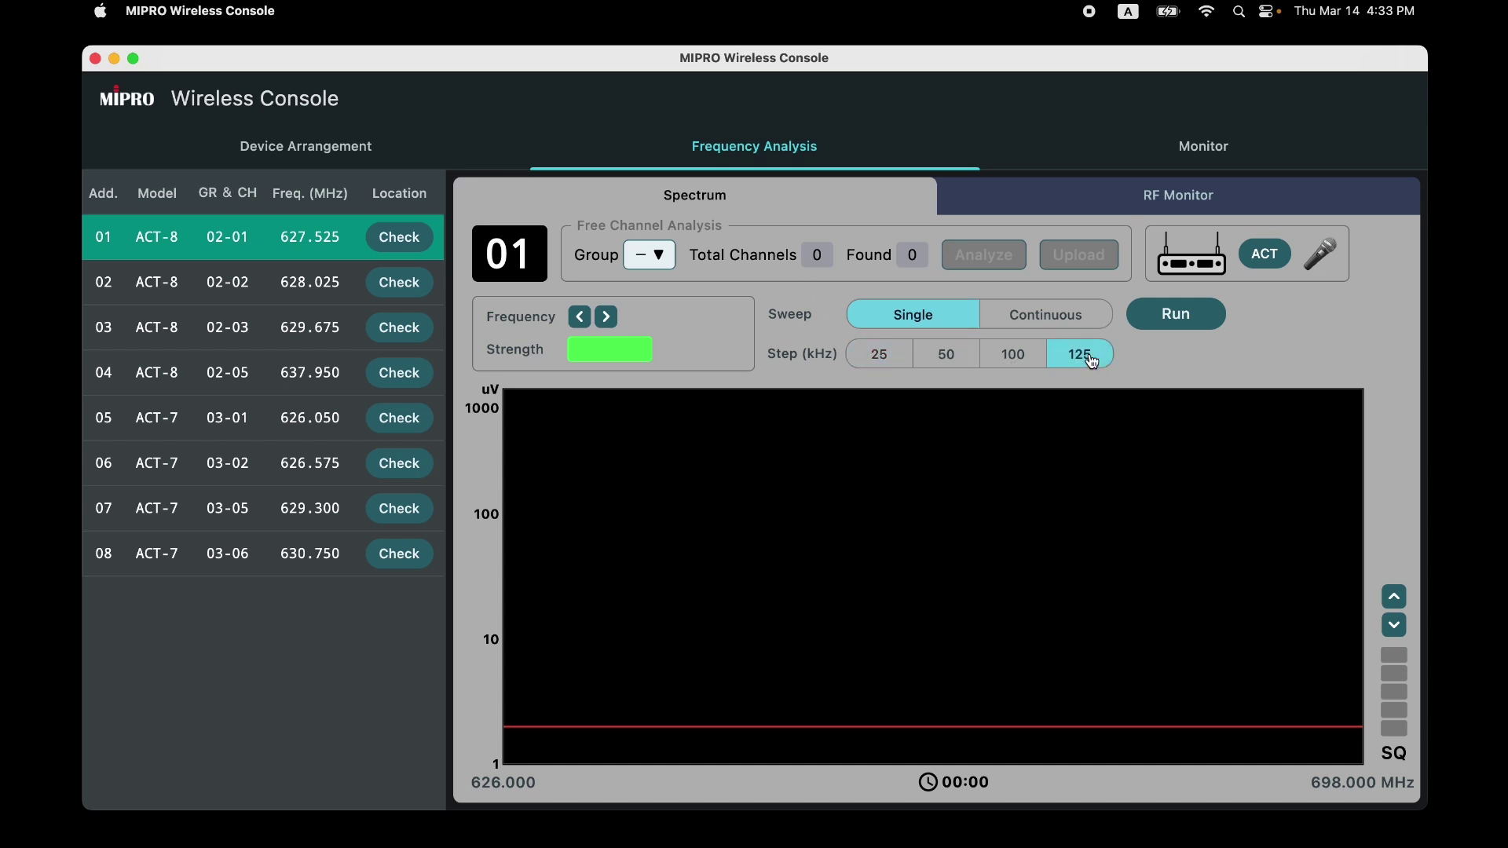
{"action": "left_click", "coordinate": [1187, 326]}
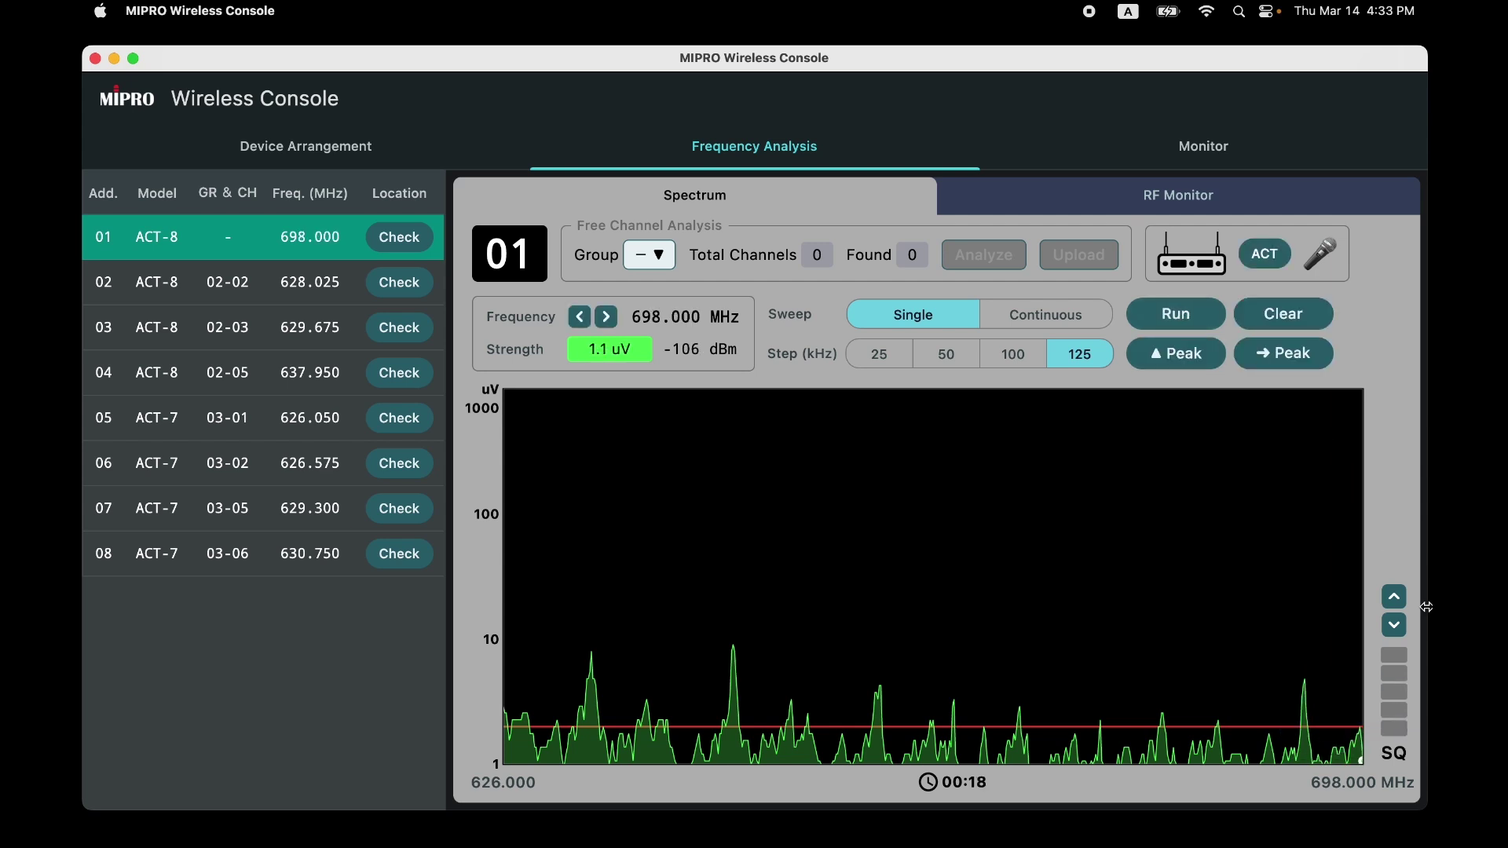
{"action": "left_click", "coordinate": [1396, 600]}
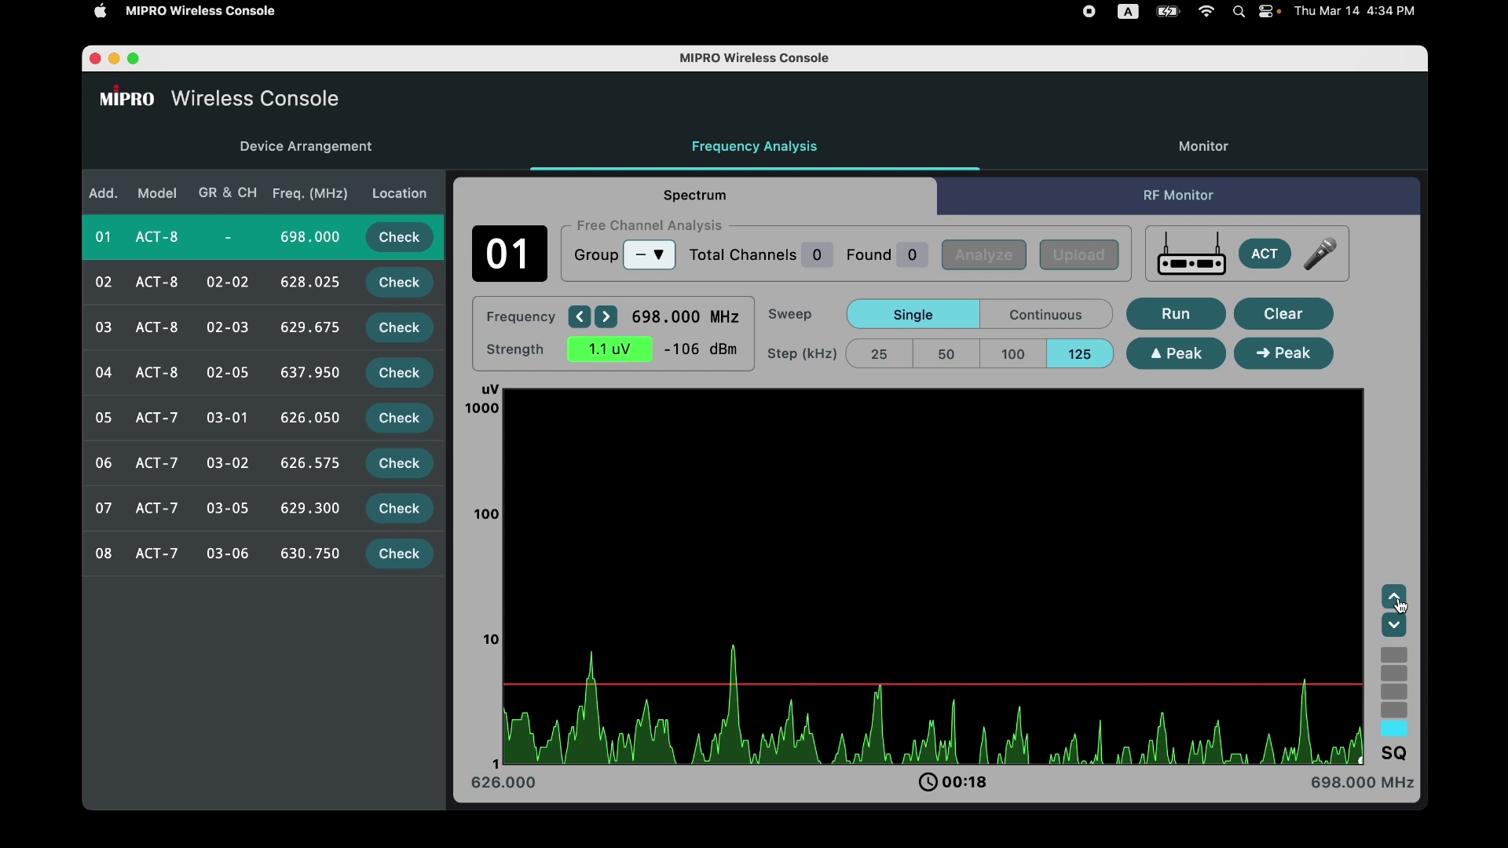
{"action": "left_click", "coordinate": [658, 255]}
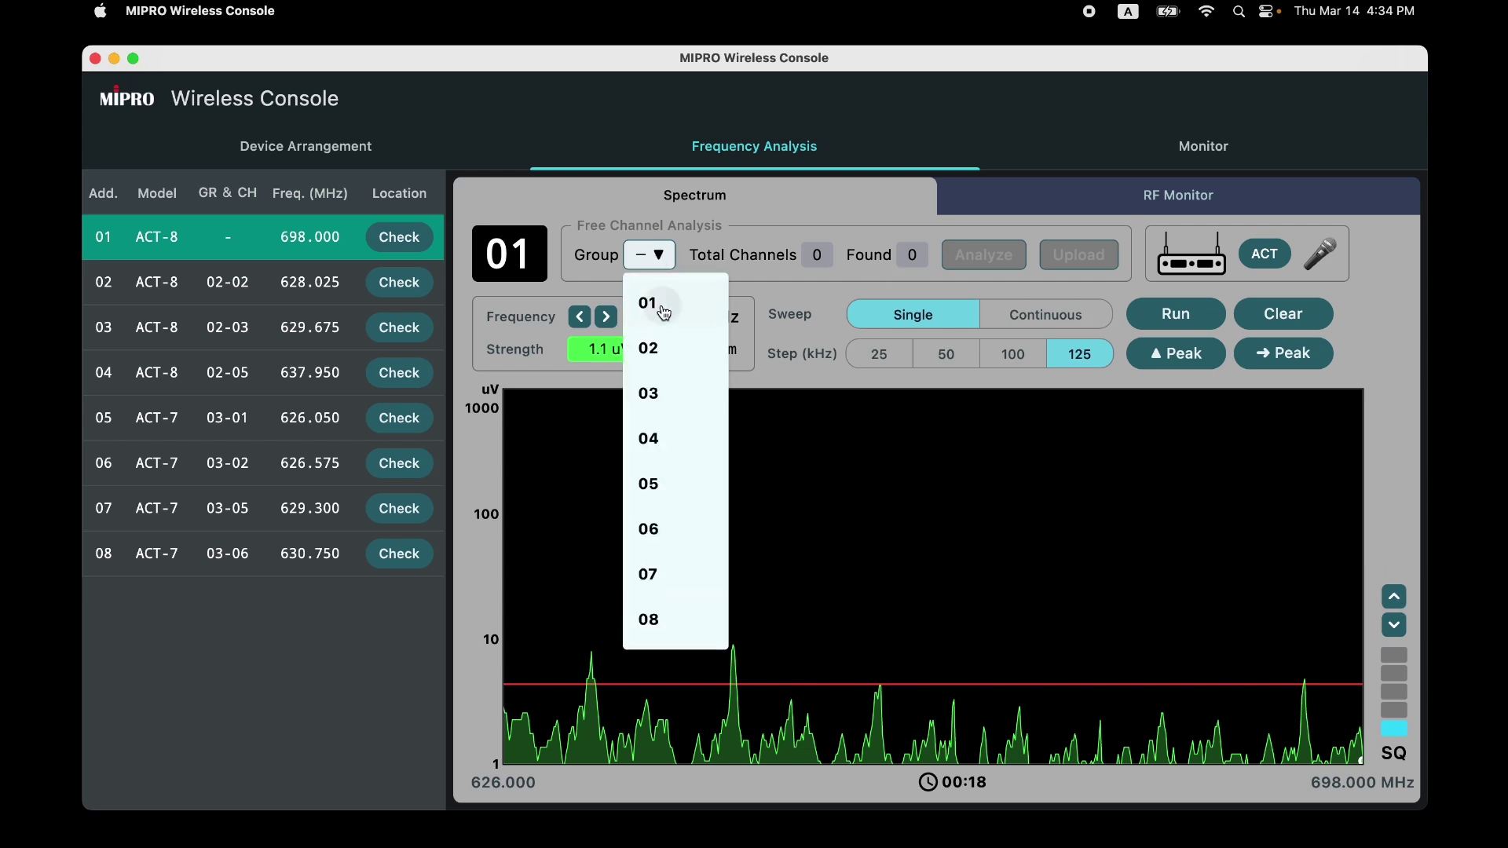
- Upload group 01 free frequencies 626.275, 626.775, 628.425 and 632.200 MHz to channels 01–04
{"action": "left_click", "coordinate": [664, 313]}
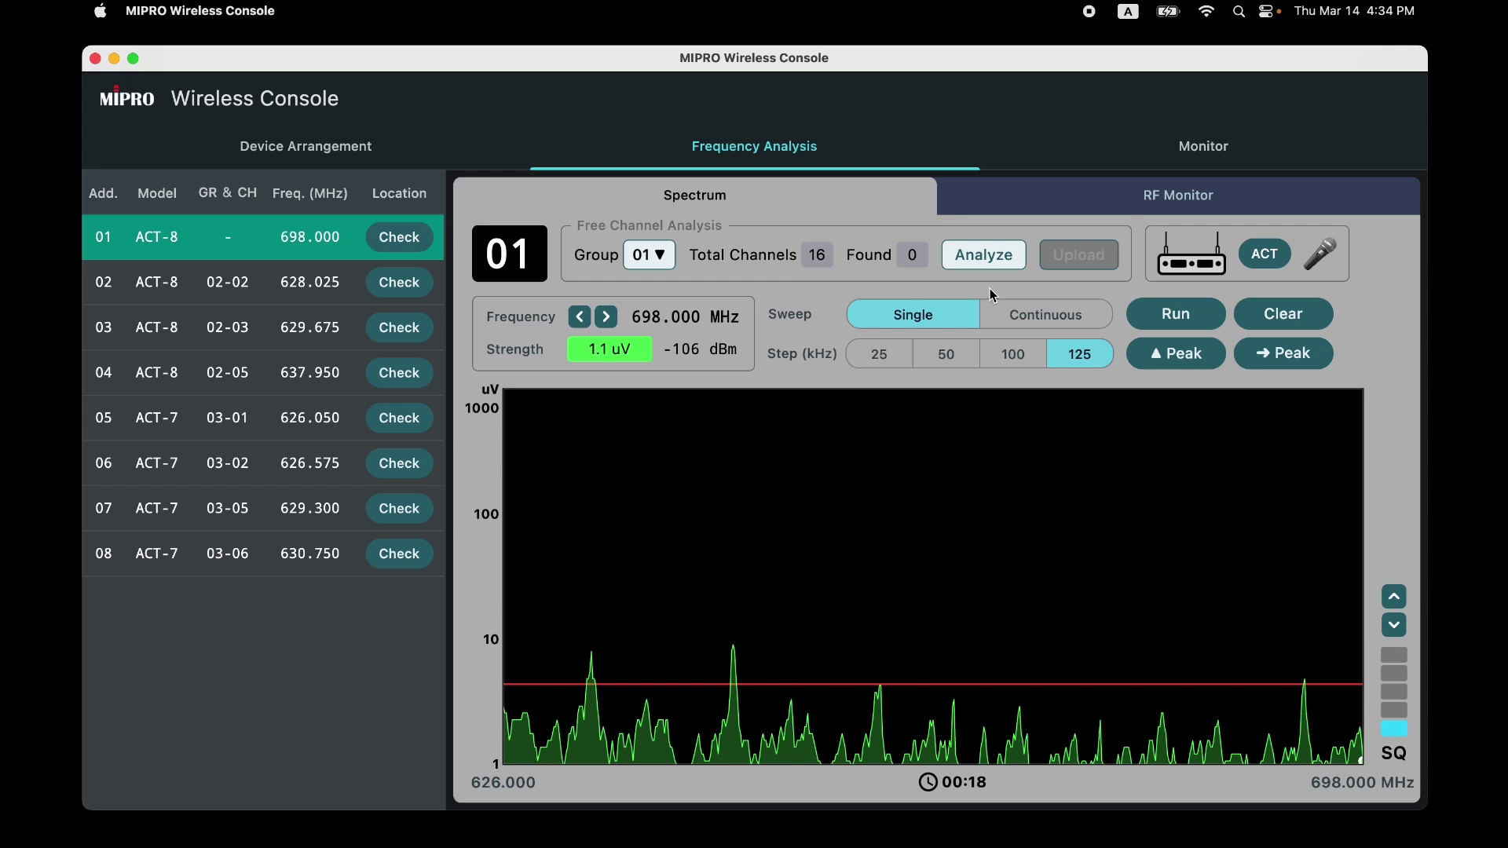
{"action": "left_click", "coordinate": [986, 260]}
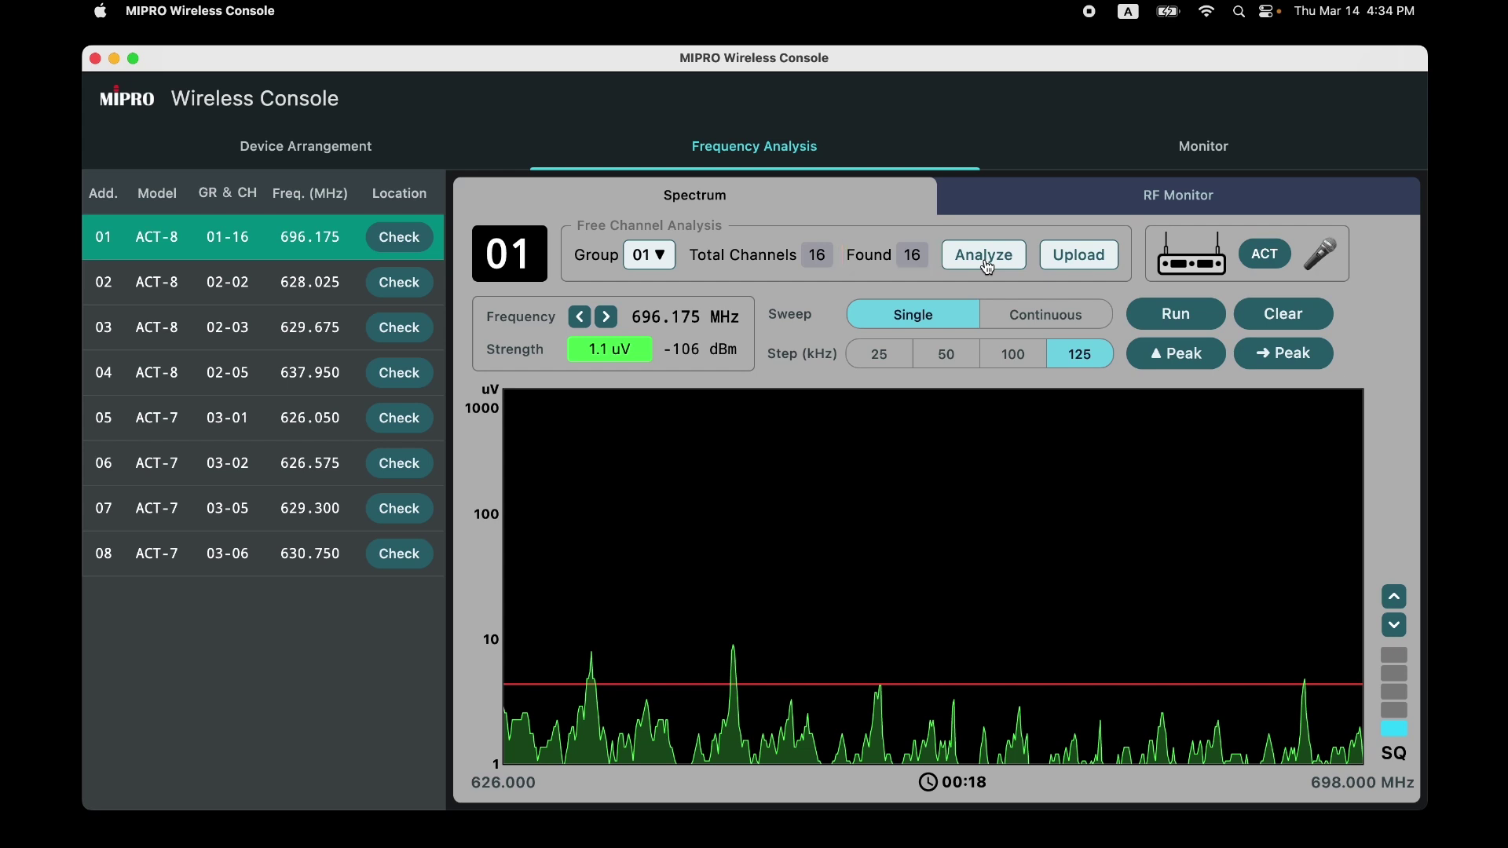
{"action": "left_click", "coordinate": [1082, 263]}
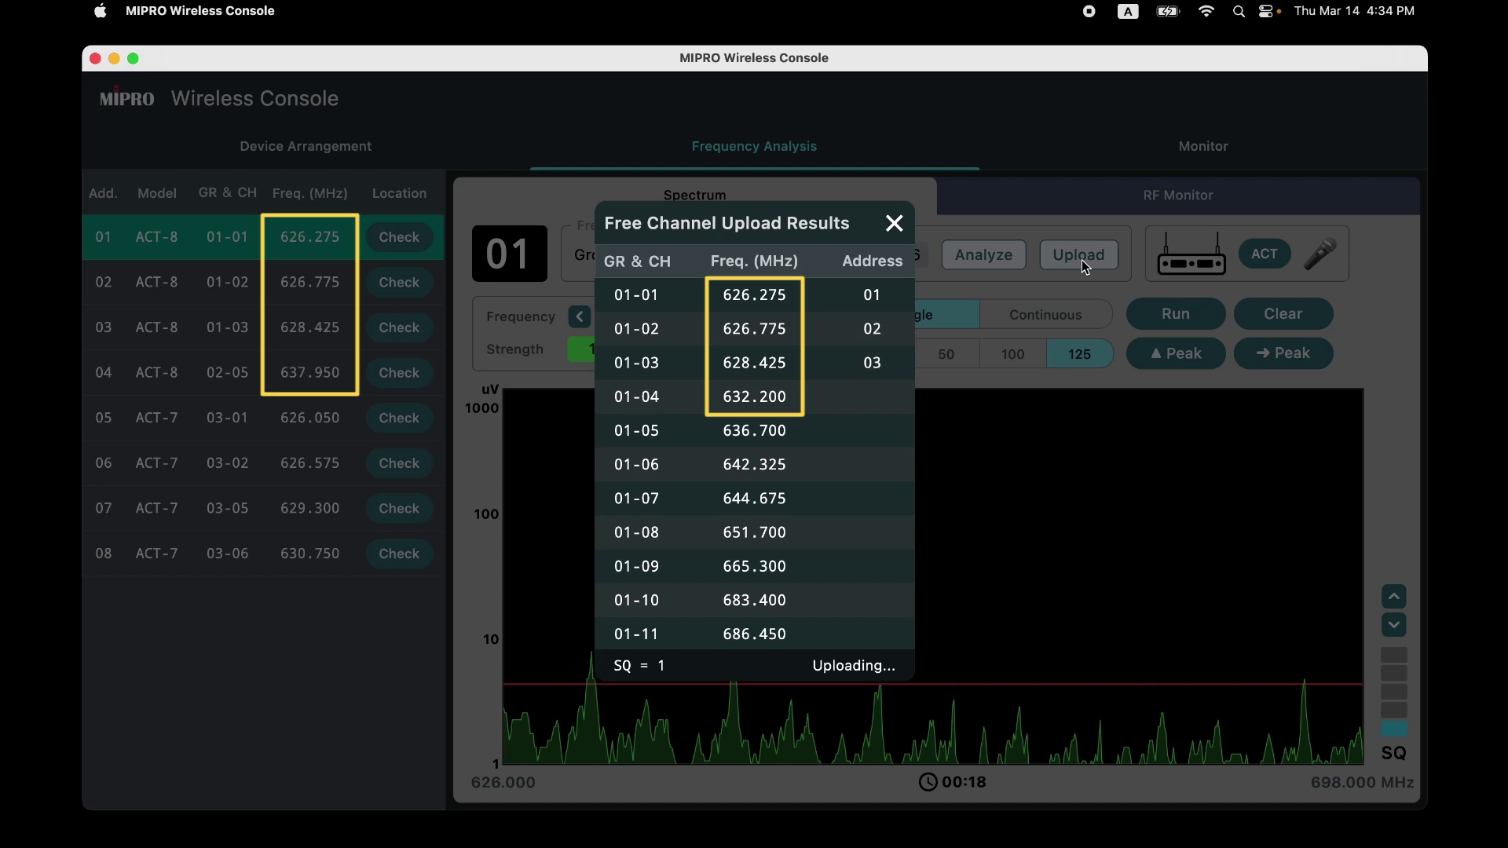
{"action": "left_click", "coordinate": [894, 225]}
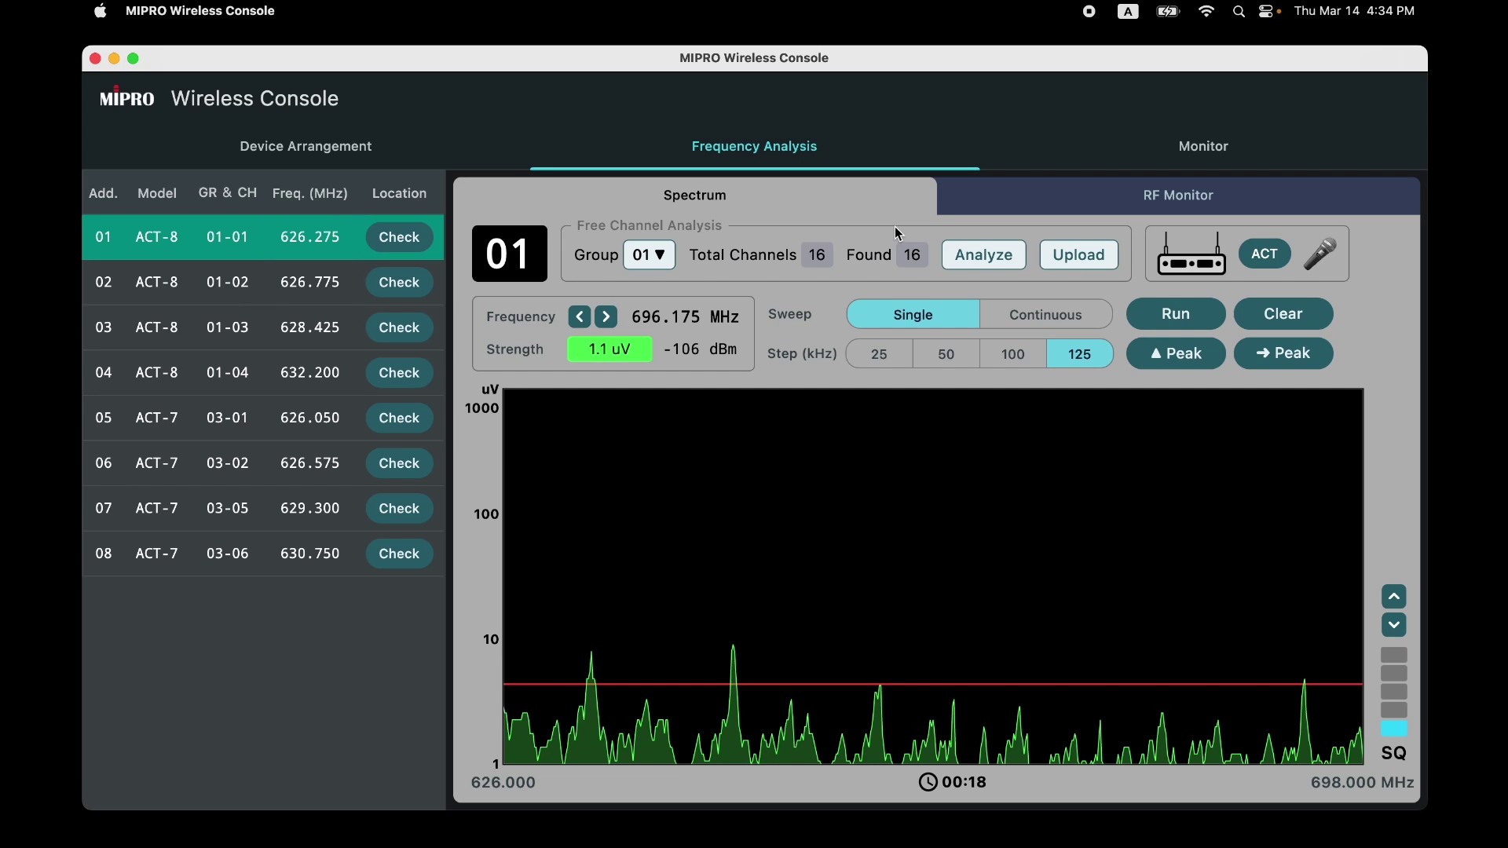
{"action": "left_click", "coordinate": [341, 151]}
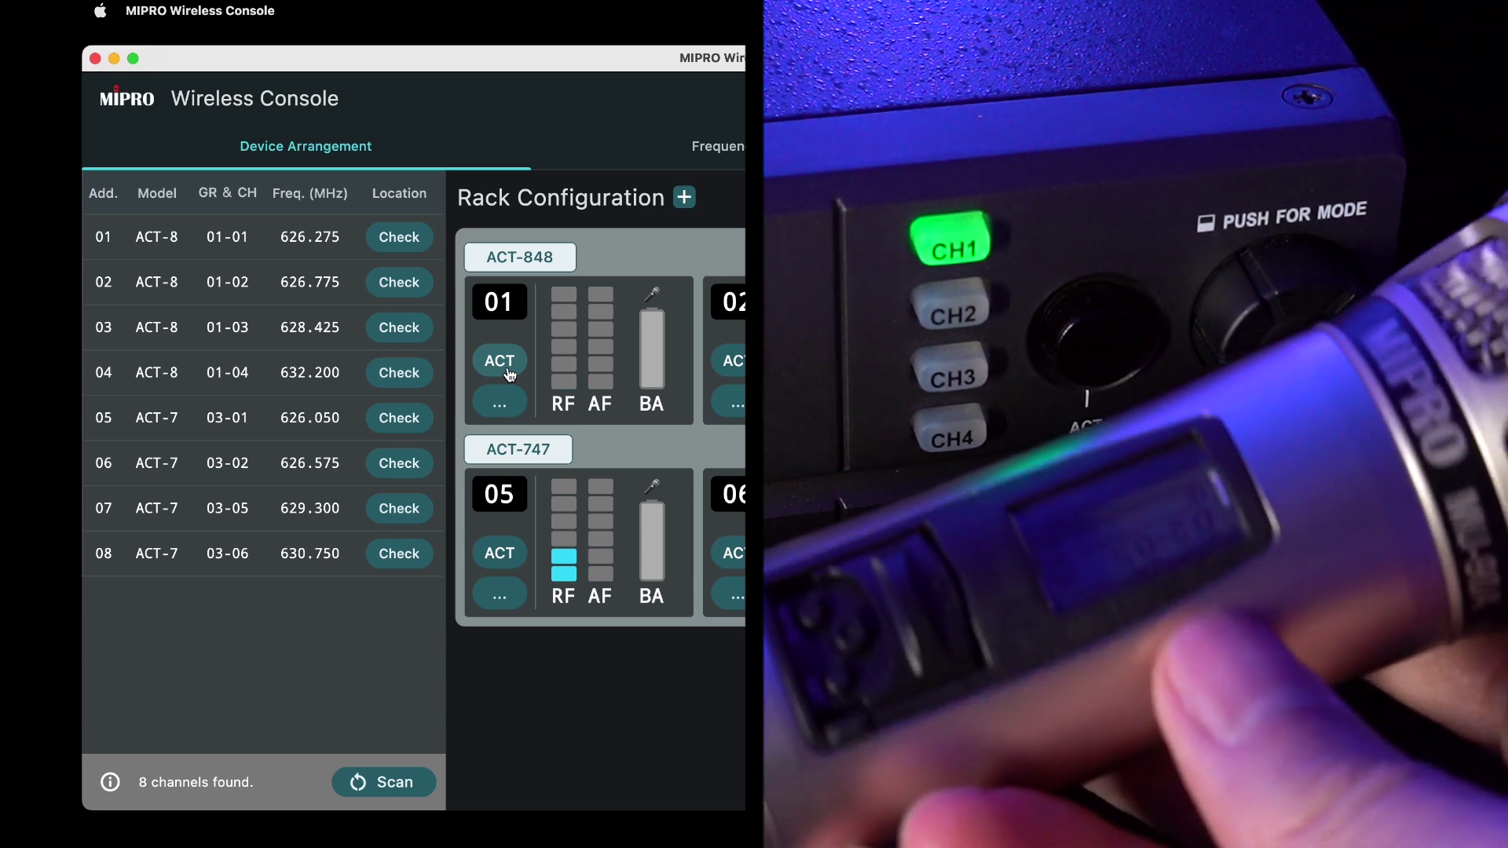
- ACT-sync mics 01, 02, 03 and 04 to their receiver channels
{"action": "left_click", "coordinate": [508, 368]}
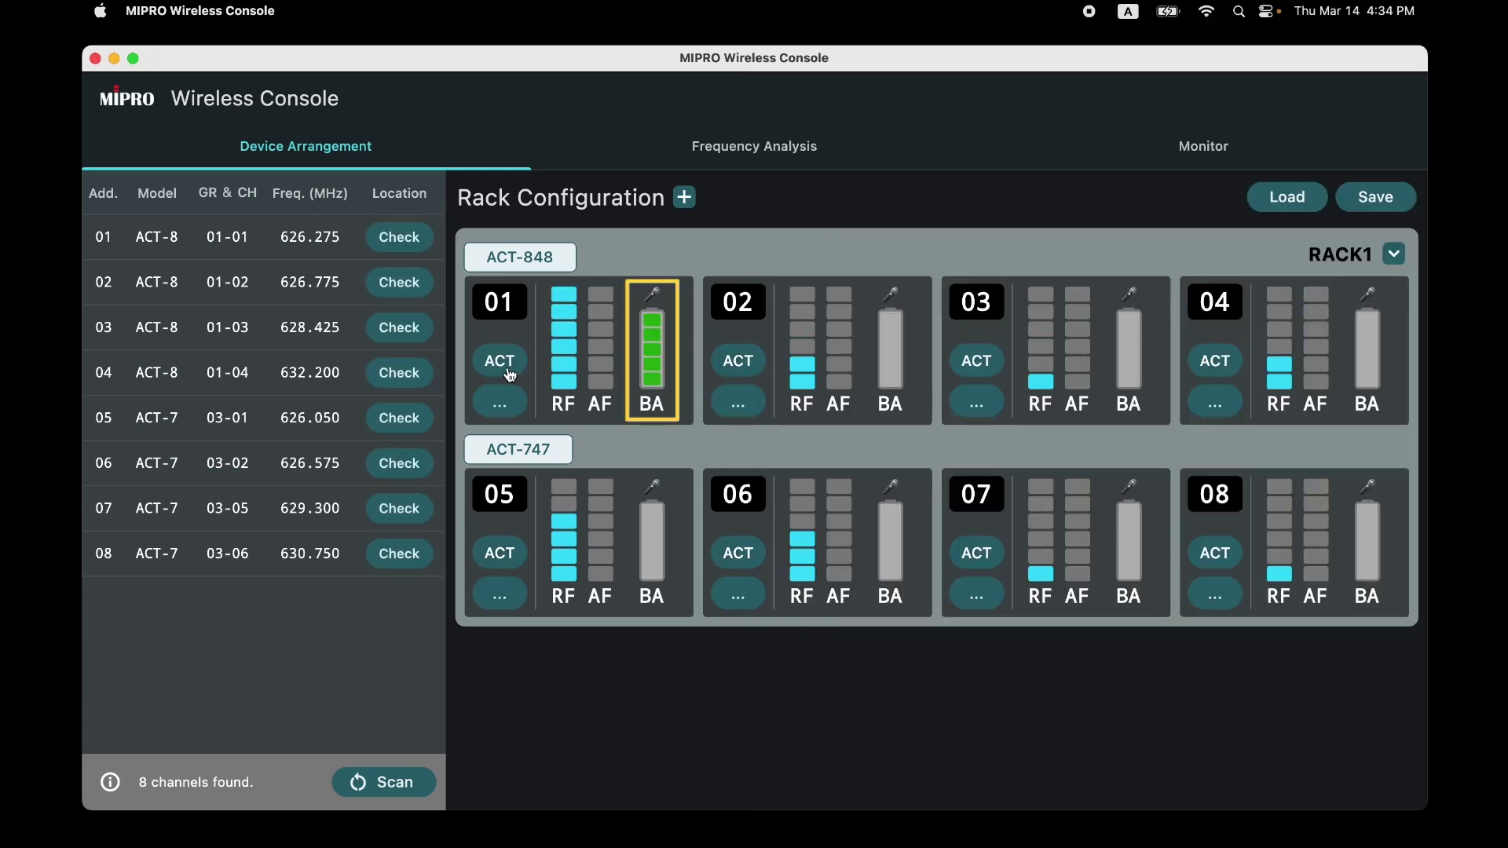
{"action": "left_click", "coordinate": [745, 369]}
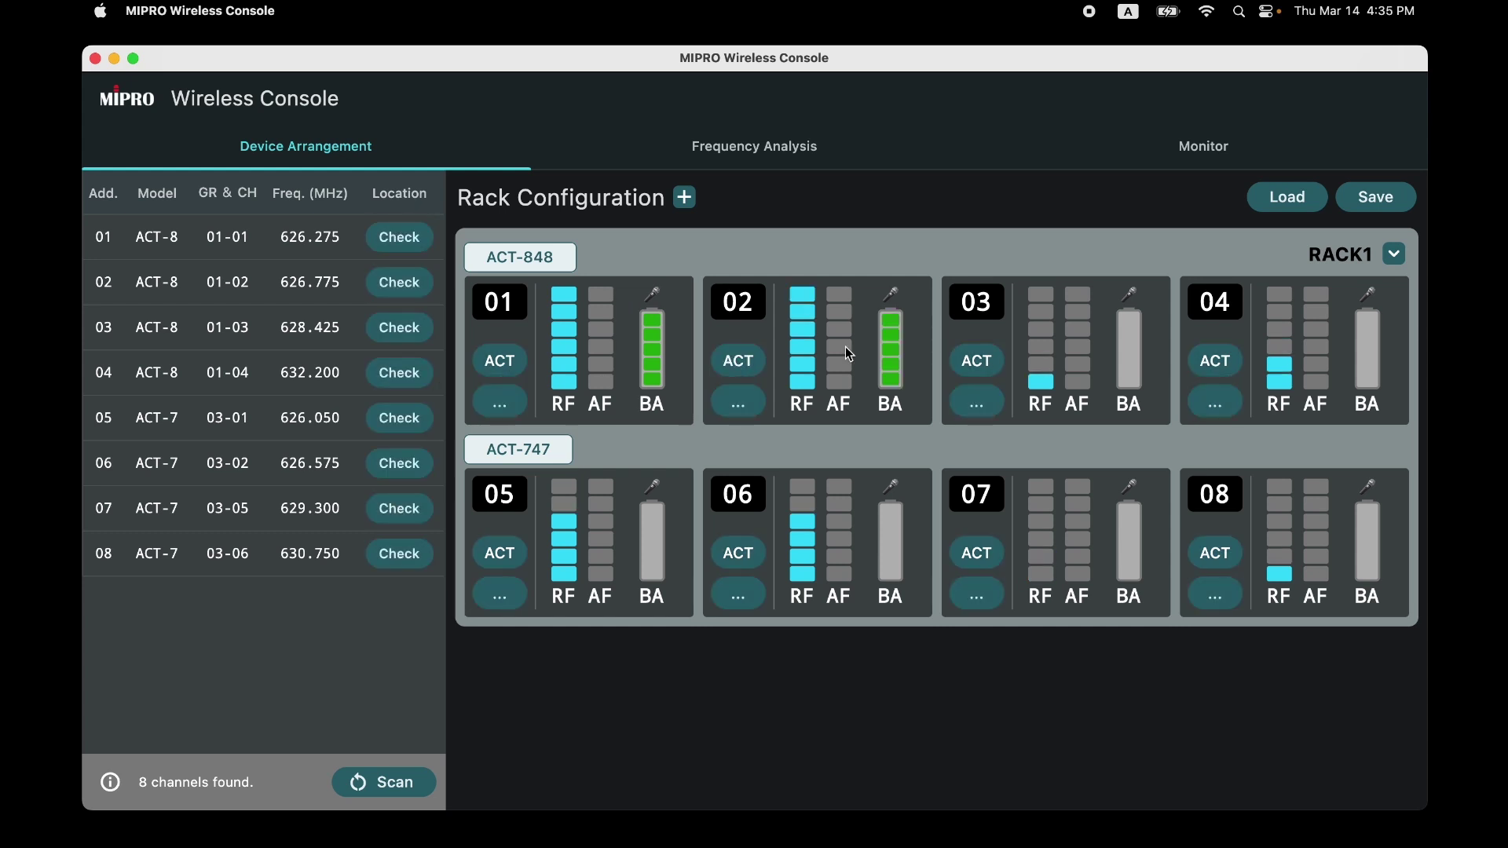
{"action": "left_click", "coordinate": [991, 364]}
{"action": "left_click", "coordinate": [1227, 366]}
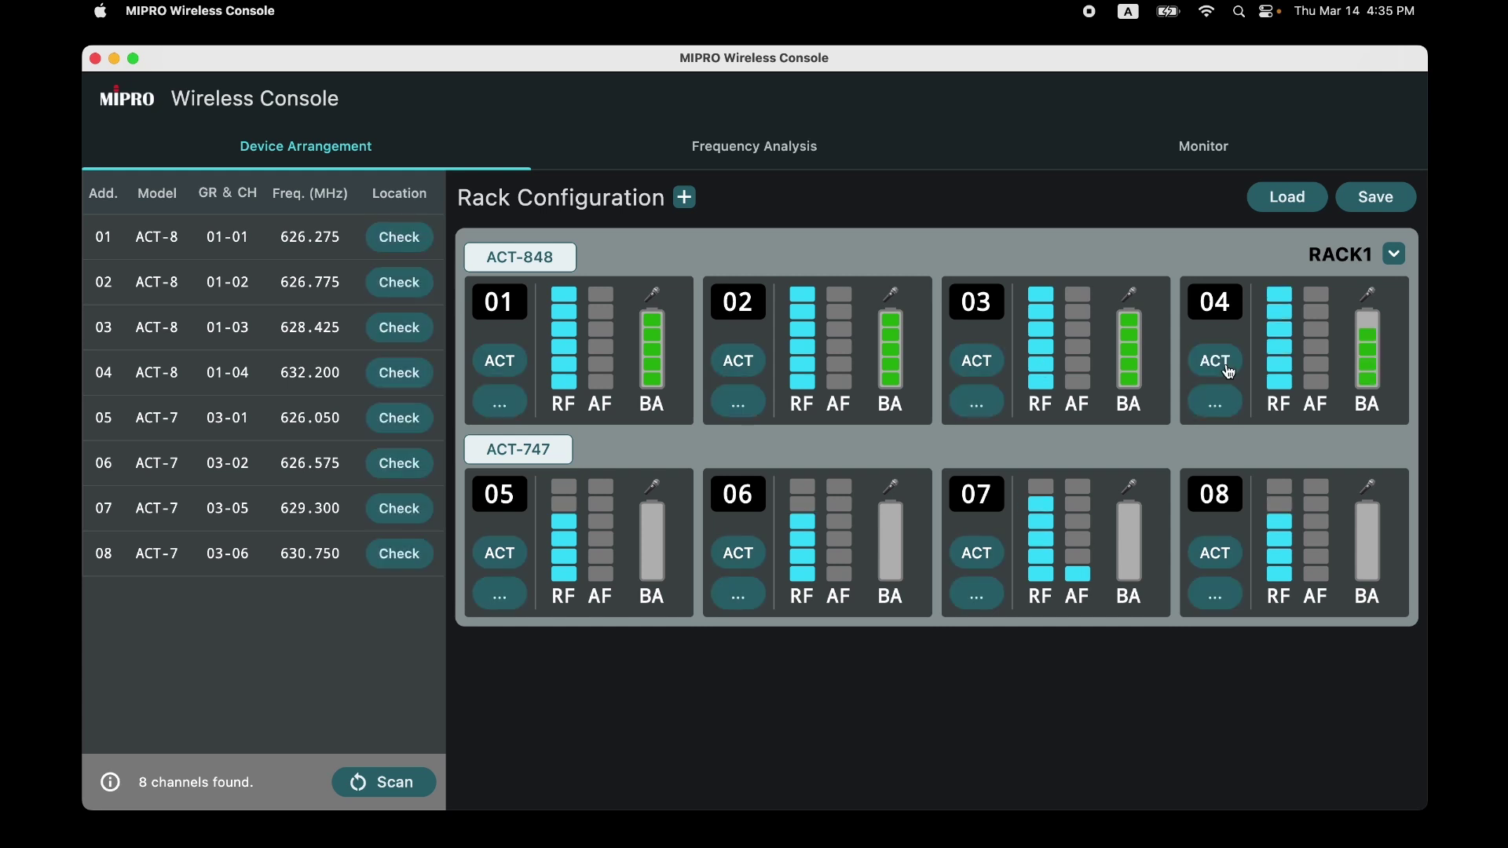
- Verify channel 01's new frequency in its settings, then return to Frequency Analysis
{"action": "left_click", "coordinate": [517, 401]}
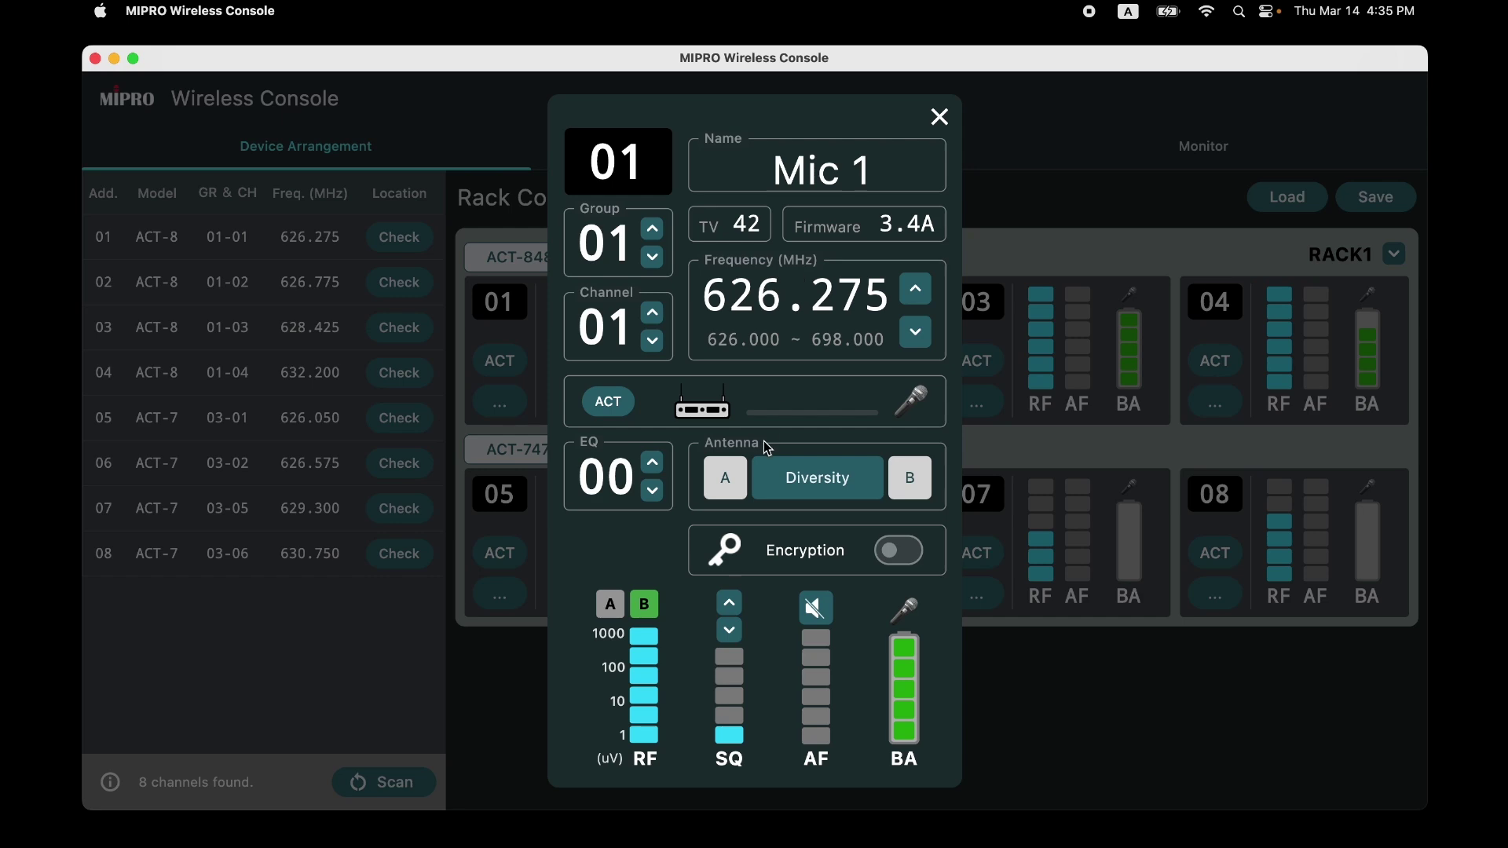
{"action": "left_click", "coordinate": [941, 134]}
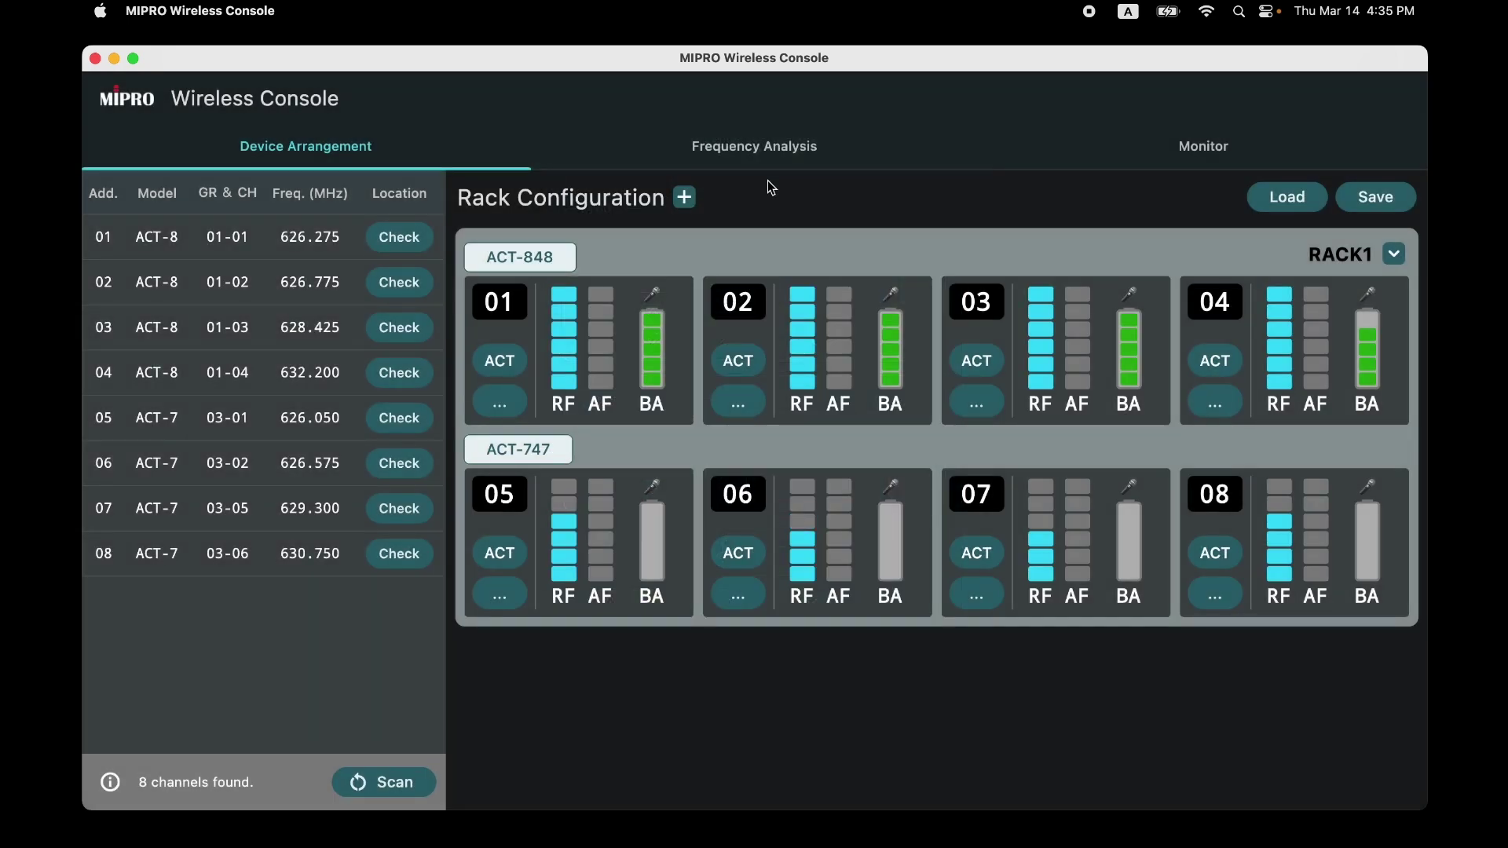
{"action": "left_click", "coordinate": [767, 149]}
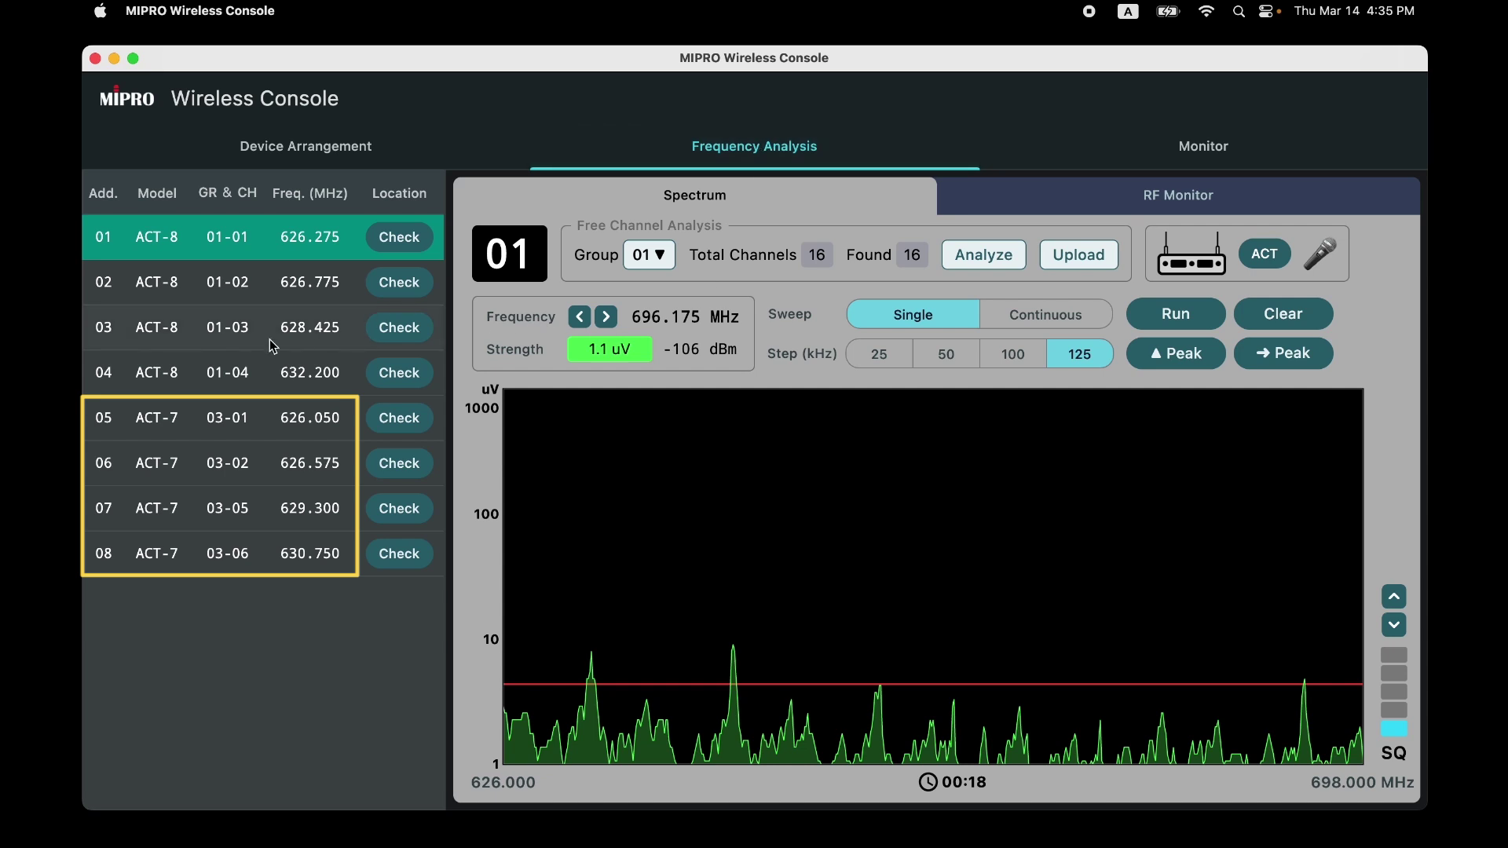
- Select channel 05, lower squelch to level one, and run a spectrum sweep
{"action": "left_click", "coordinate": [157, 432]}
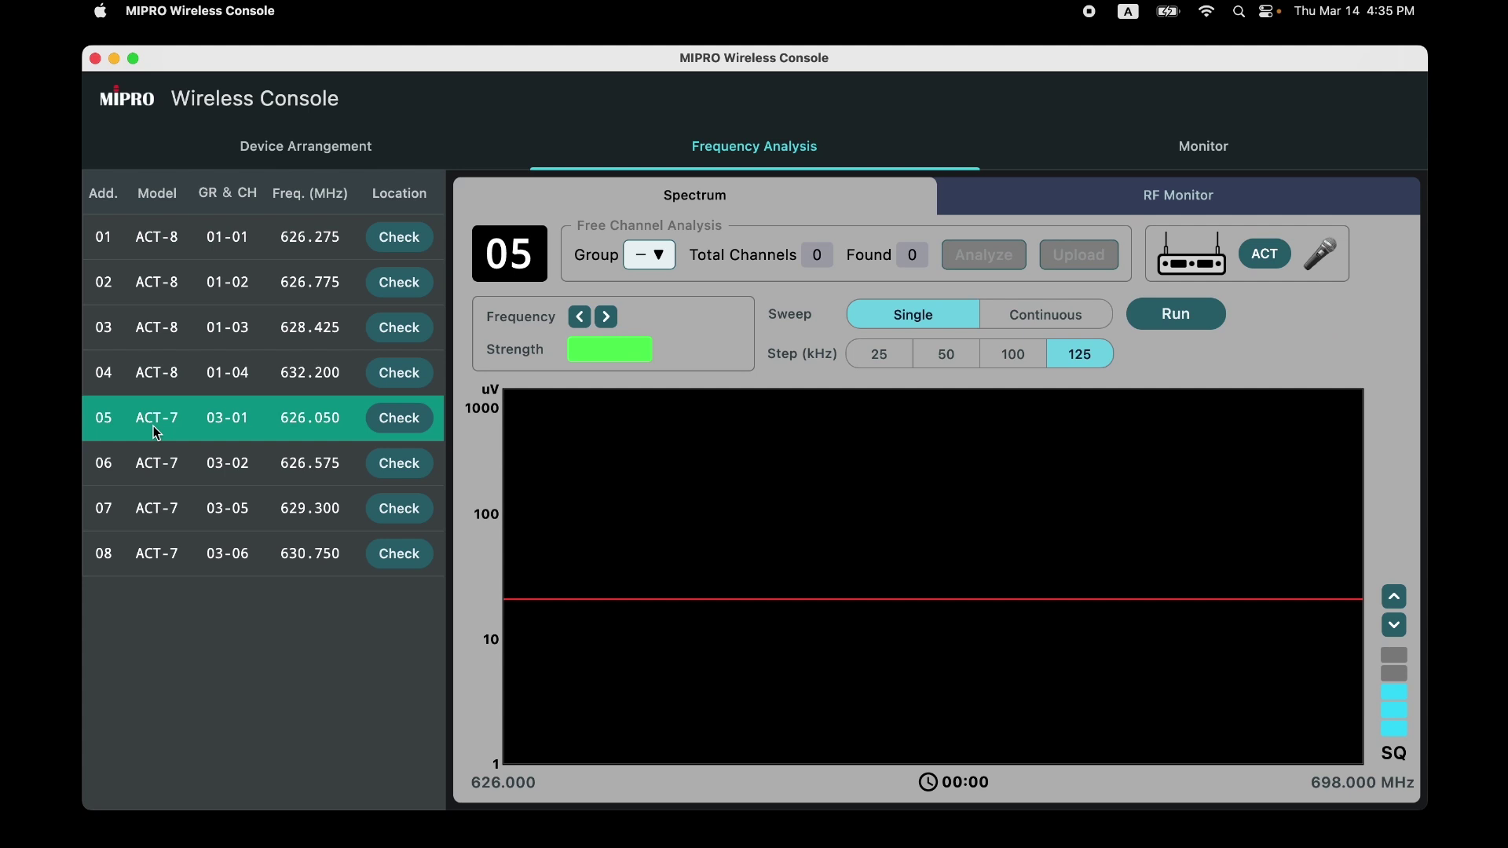
{"action": "double_click", "coordinate": [1402, 634]}
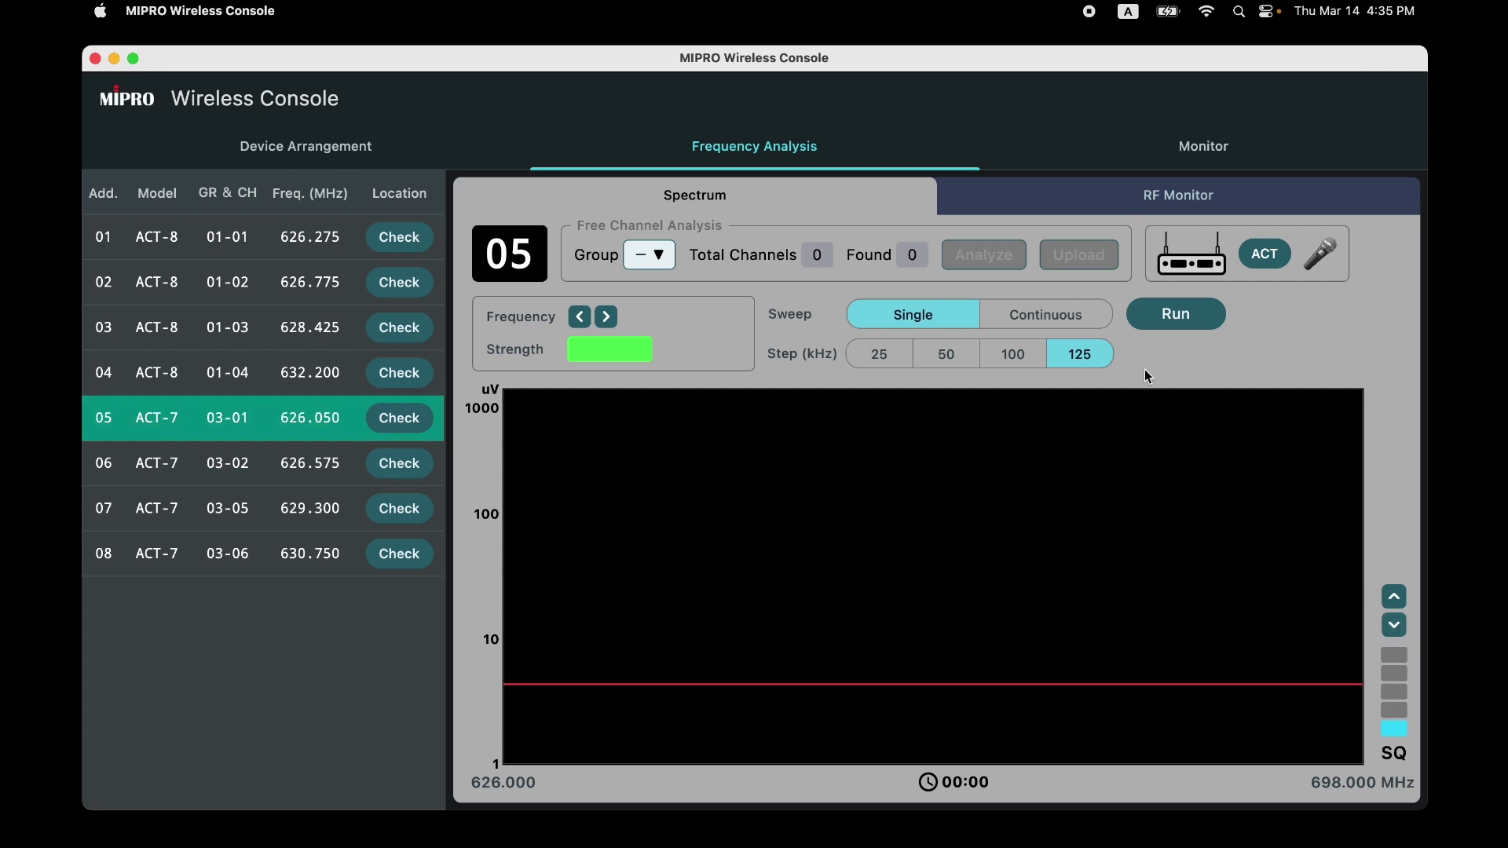
{"action": "left_click", "coordinate": [1167, 328]}
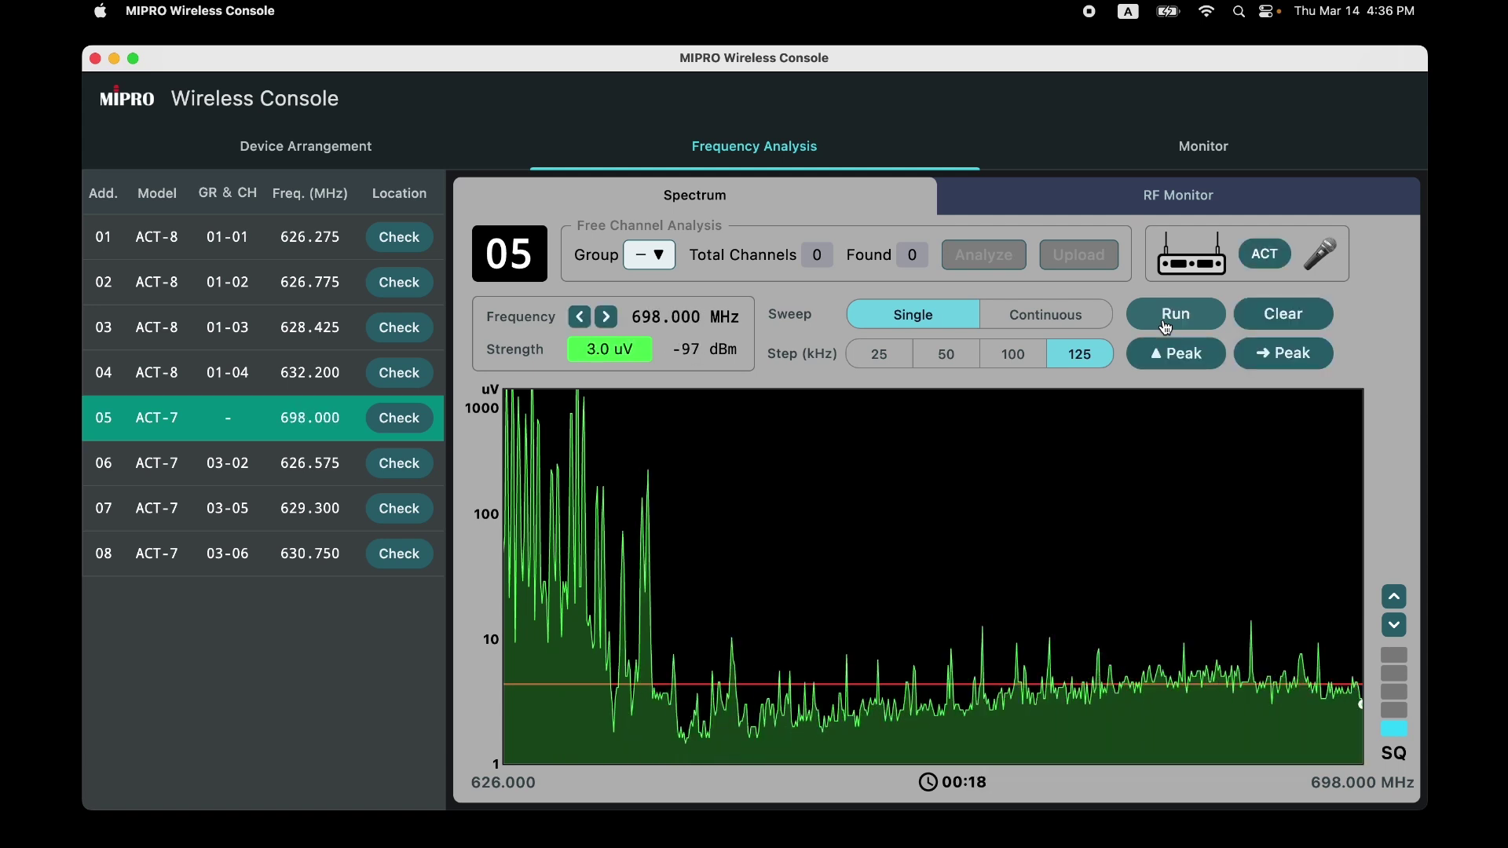
- Upload group 01 free frequencies 636.700, 642.325, 644.675 and 651.700 MHz to channels 05–08
{"action": "left_click", "coordinate": [661, 256]}
{"action": "left_click", "coordinate": [648, 300]}
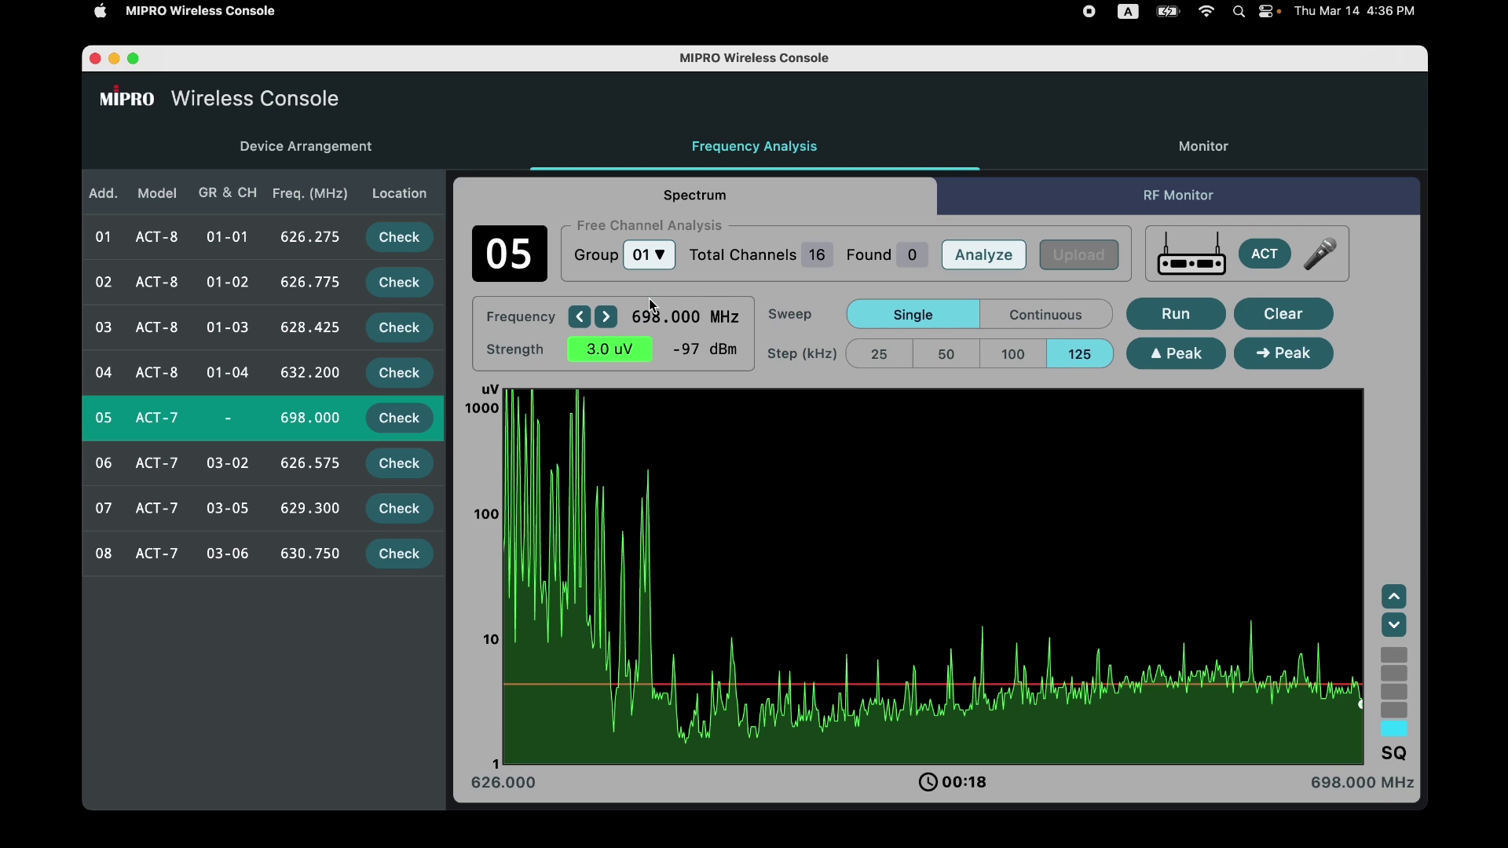
{"action": "left_click", "coordinate": [1003, 265]}
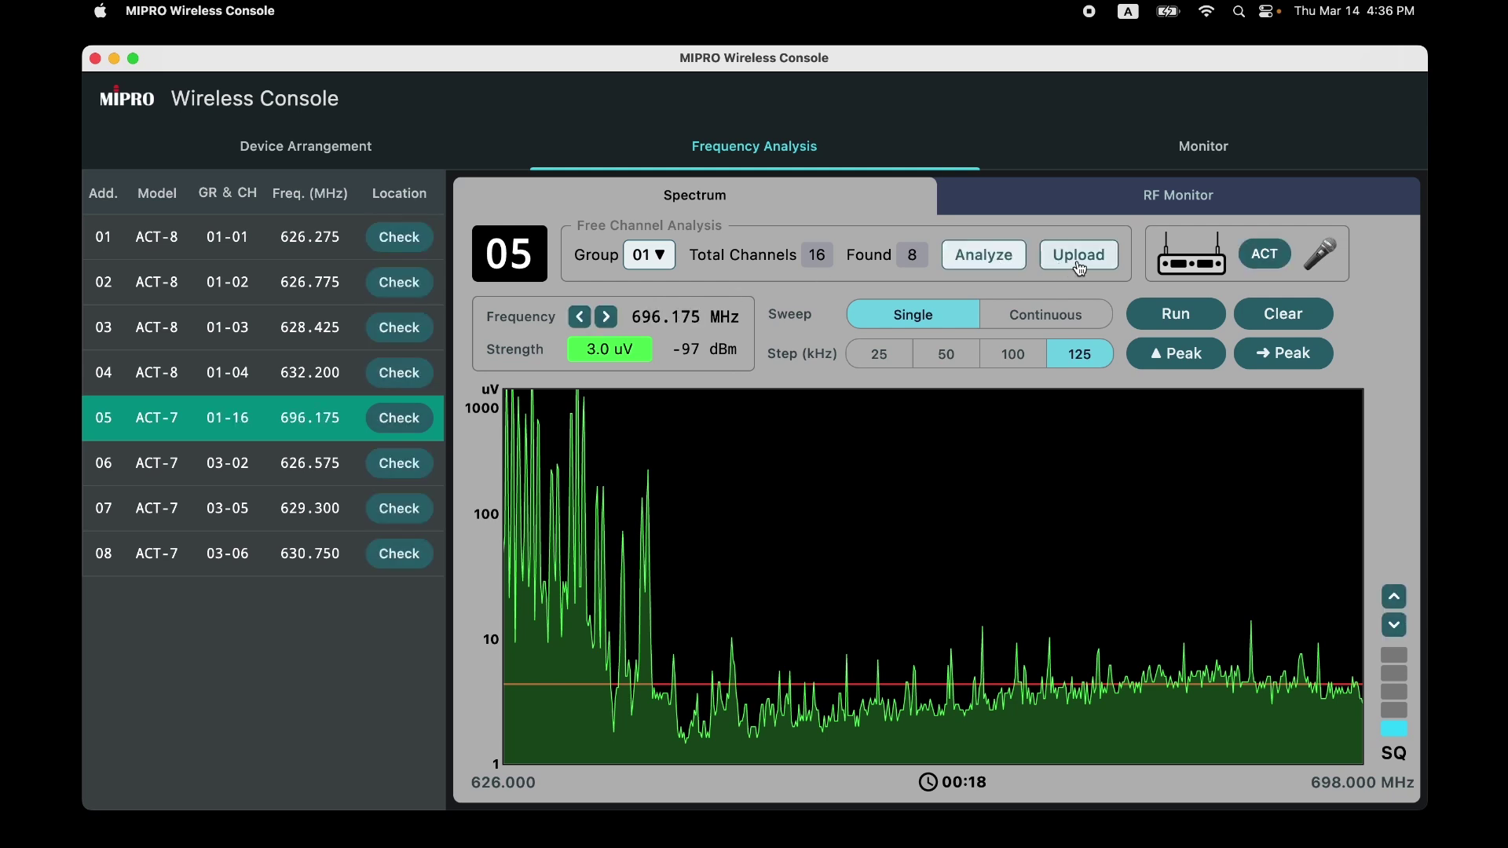
{"action": "left_click", "coordinate": [1080, 267]}
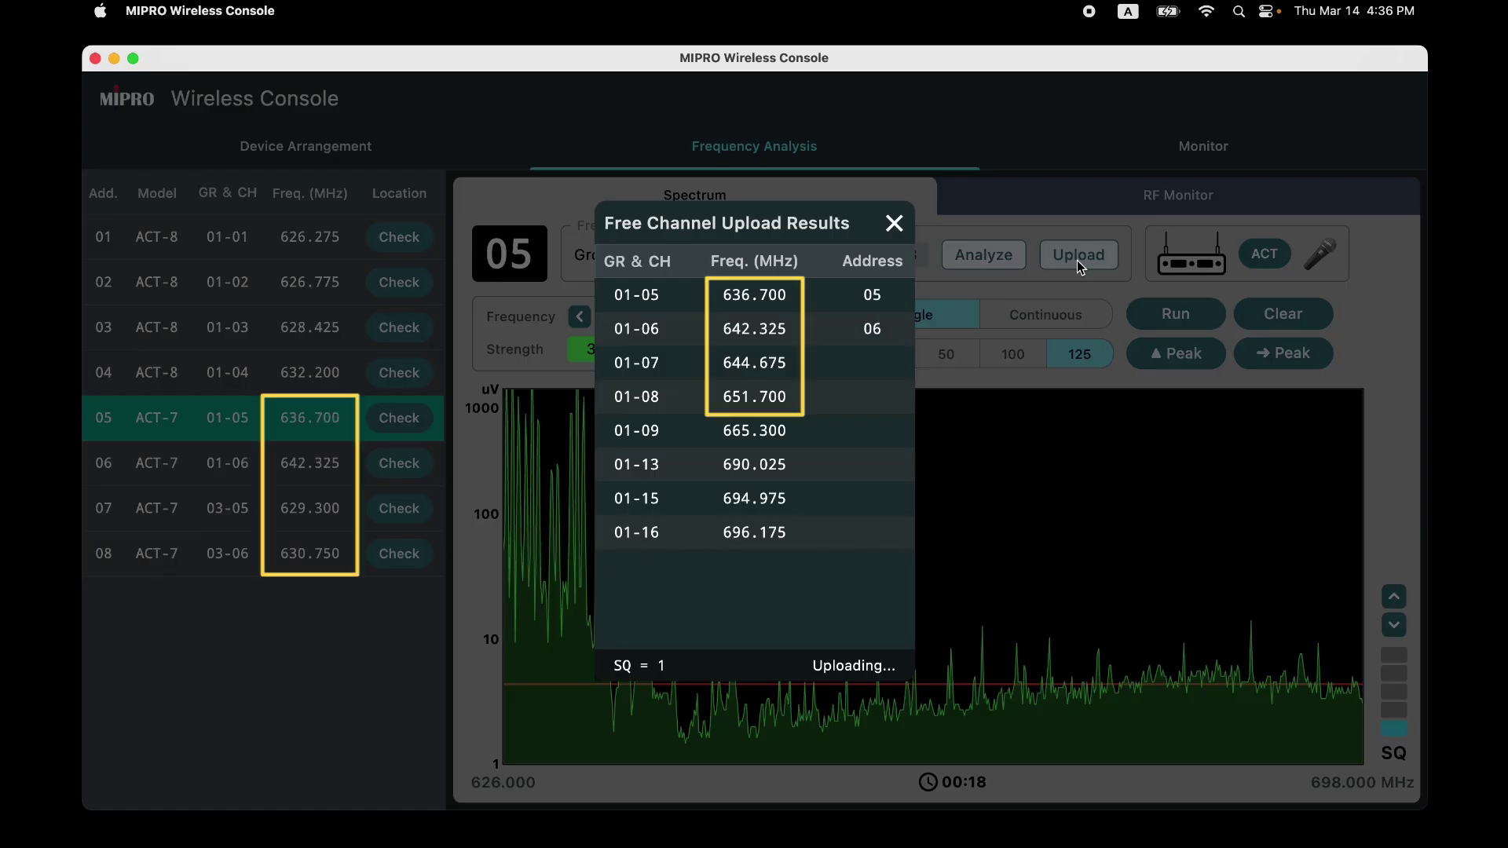
{"action": "left_click", "coordinate": [893, 224]}
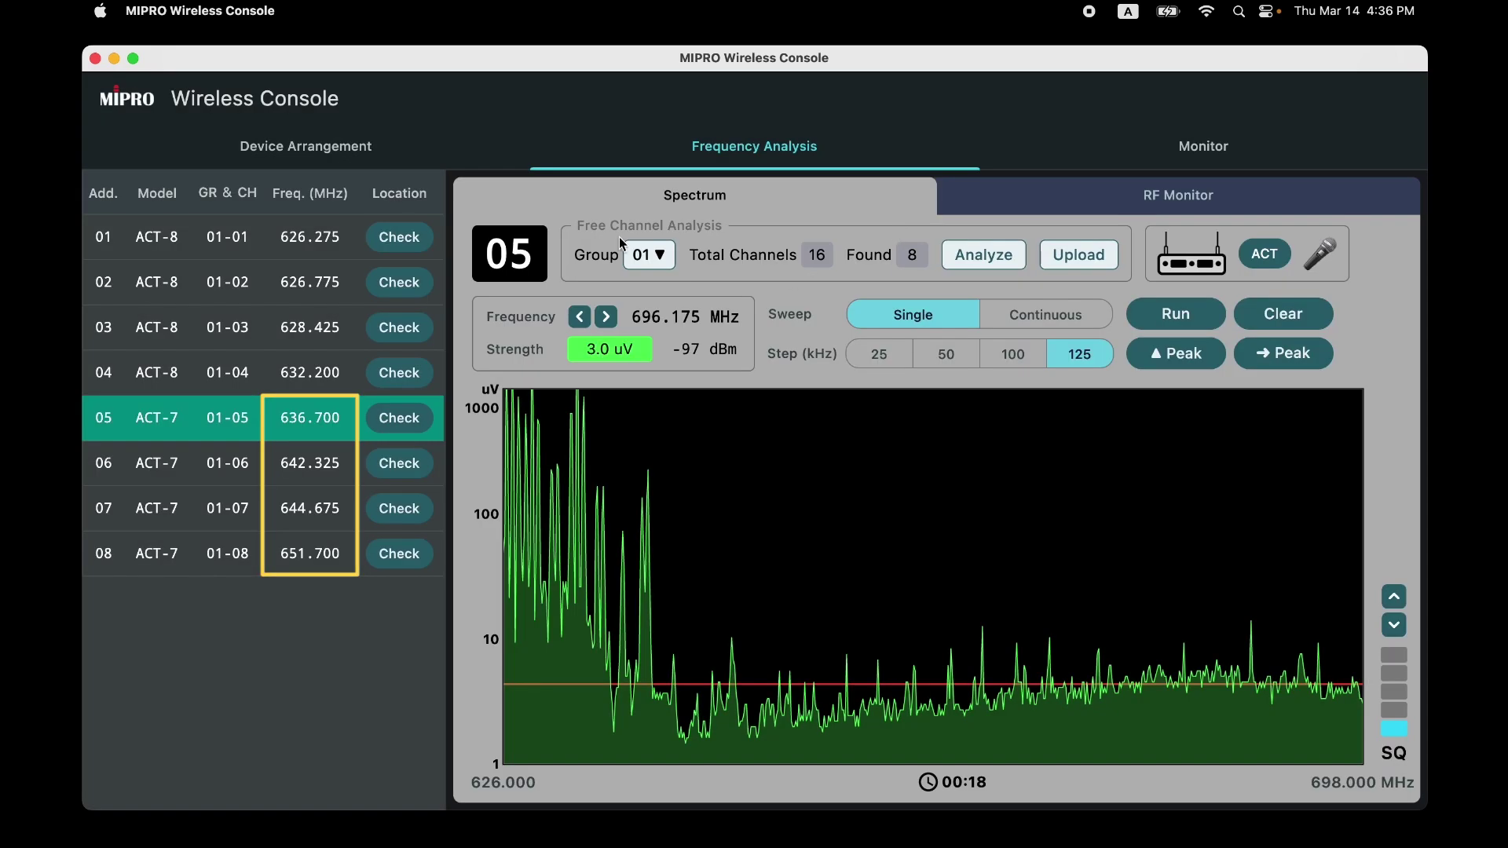
{"action": "left_click", "coordinate": [322, 159]}
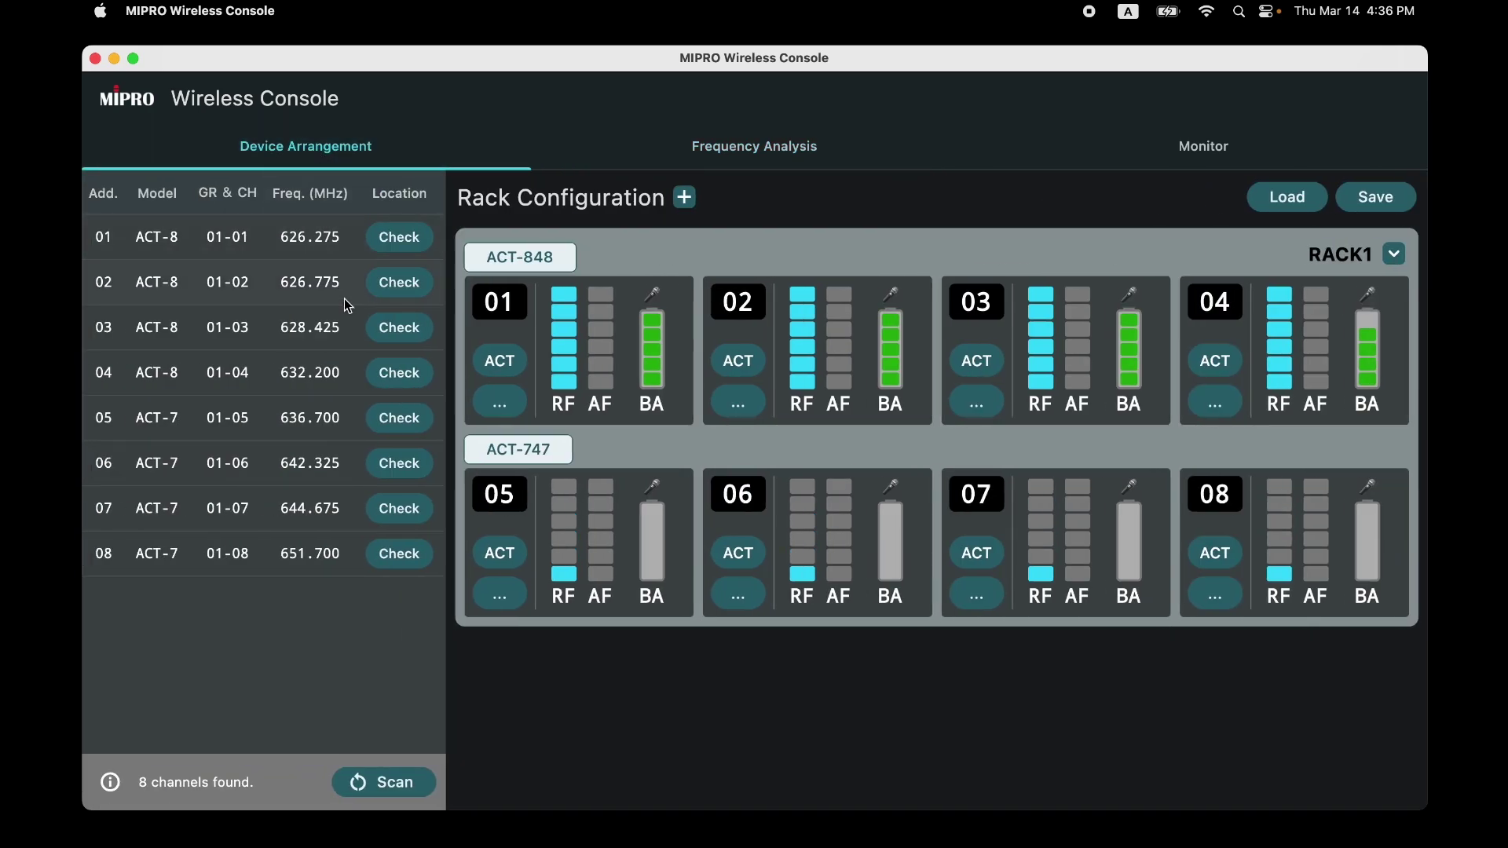
- Sync units 05, 06, 07 and 08 to their new frequencies with ACT, then return to Frequency Analysis
{"action": "left_click", "coordinate": [501, 556]}
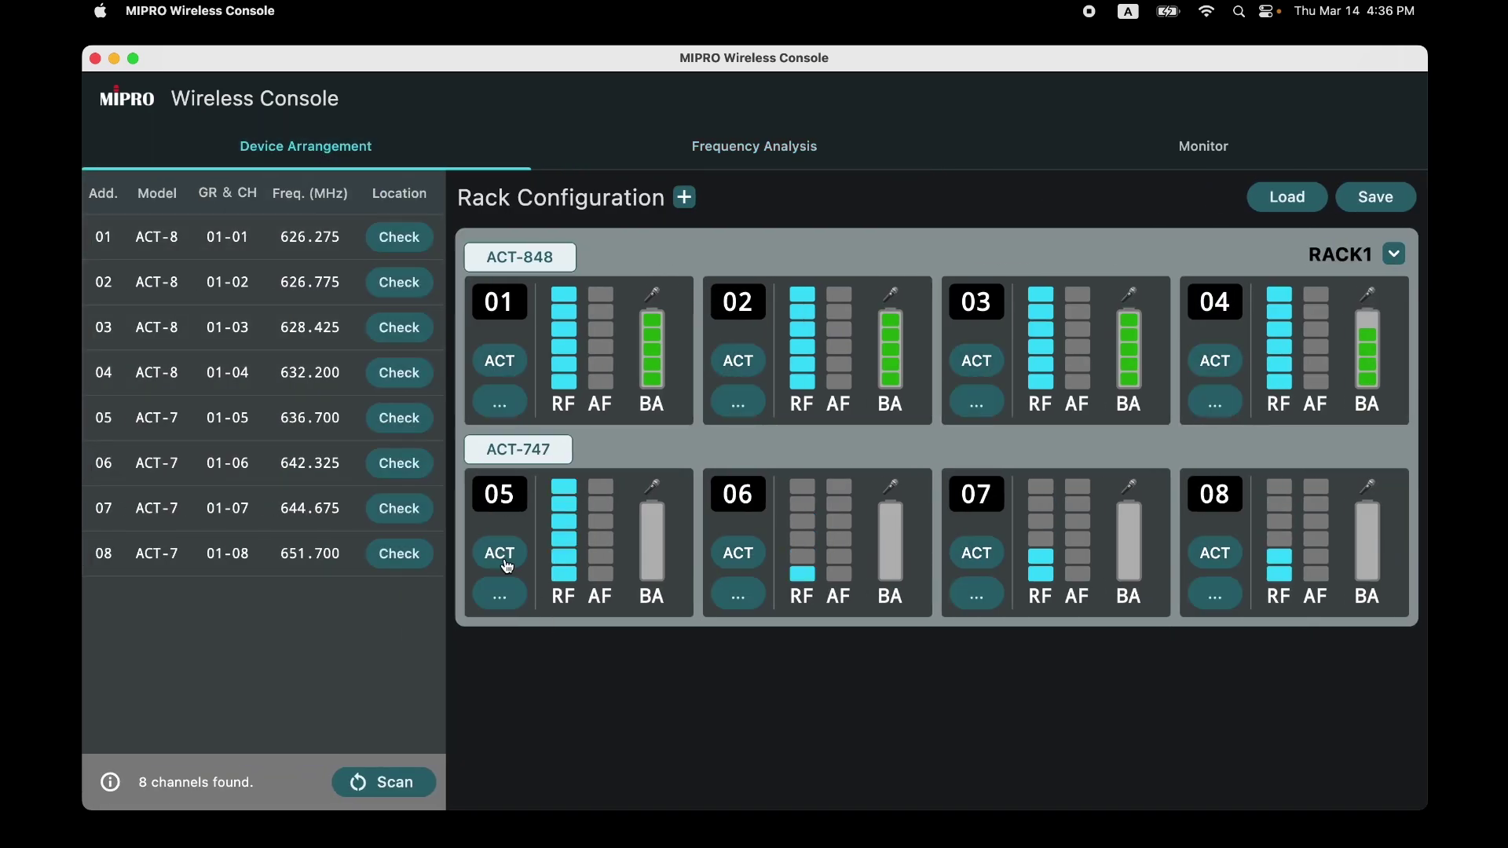
{"action": "left_click", "coordinate": [756, 555]}
{"action": "left_click", "coordinate": [979, 554]}
{"action": "left_click", "coordinate": [1216, 555]}
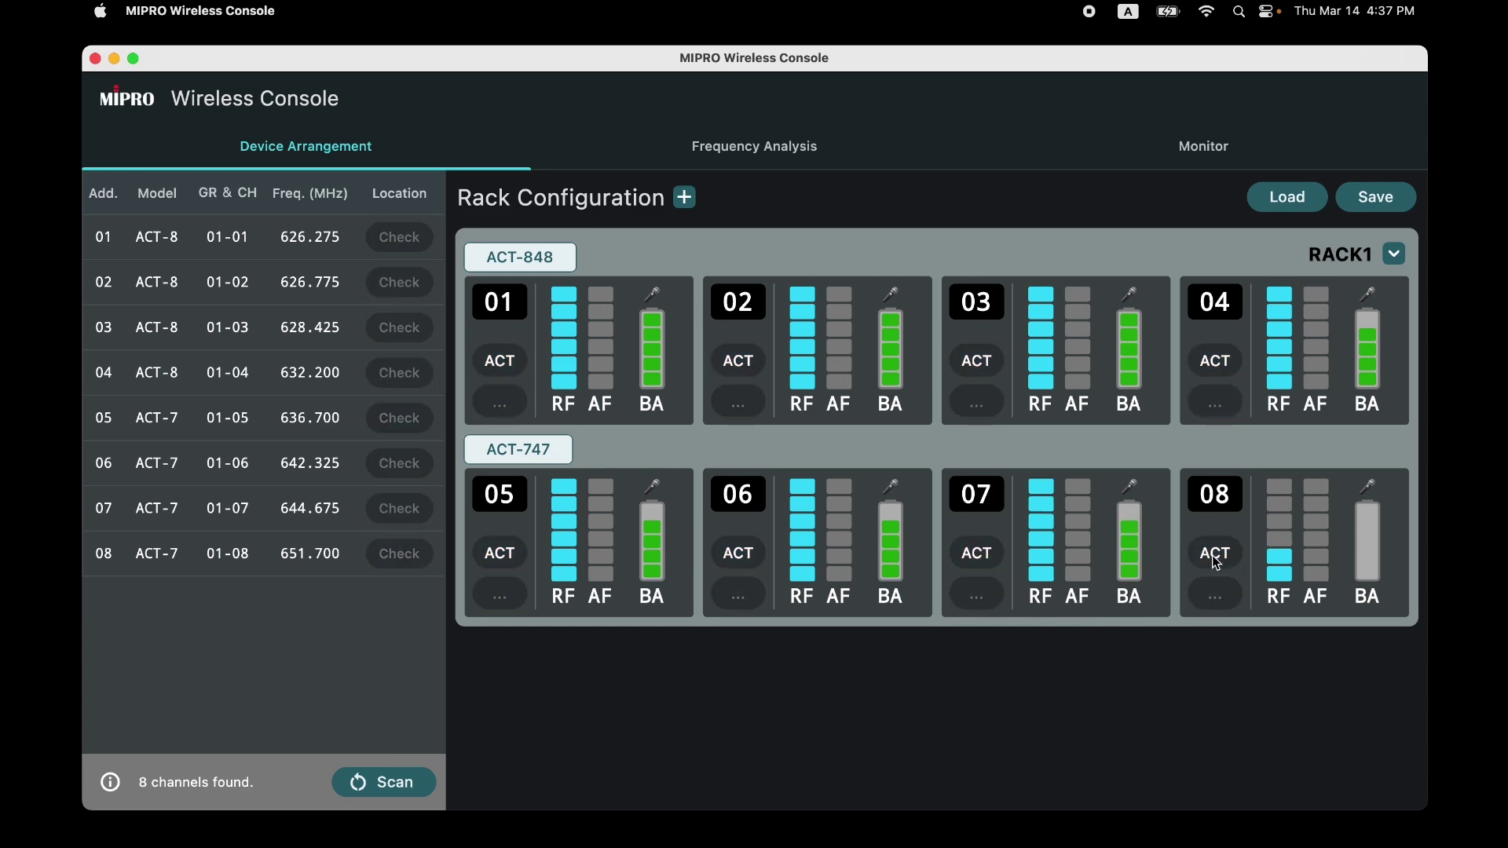
{"action": "left_click", "coordinate": [742, 148]}
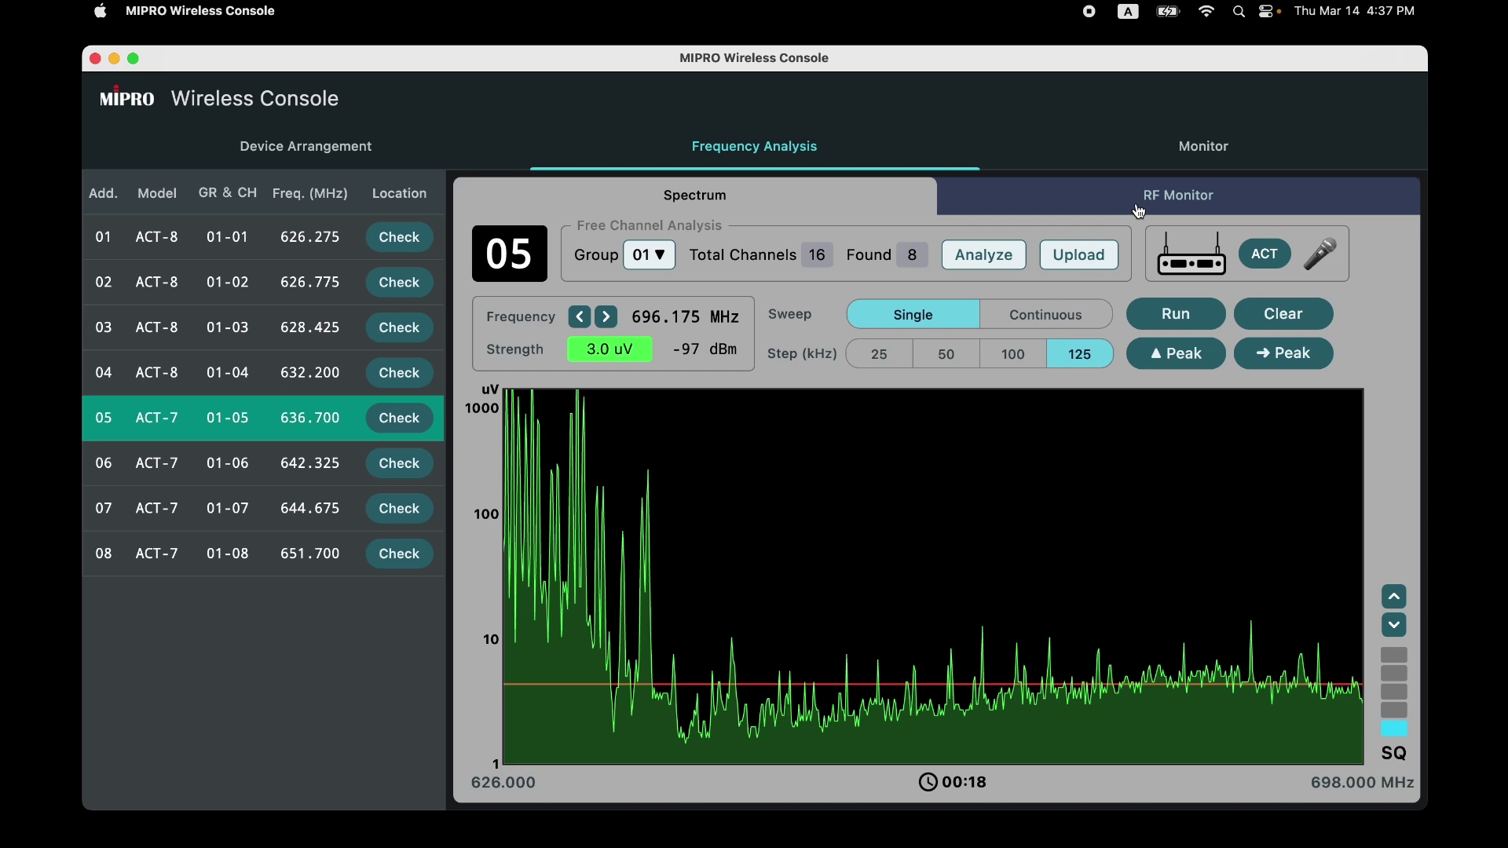
{"action": "left_click", "coordinate": [1139, 210]}
- Monitor RF levels over time for unit 01, then unit 05 (964 uV antenna A, 2701 uV B)
{"action": "left_click", "coordinate": [239, 250]}
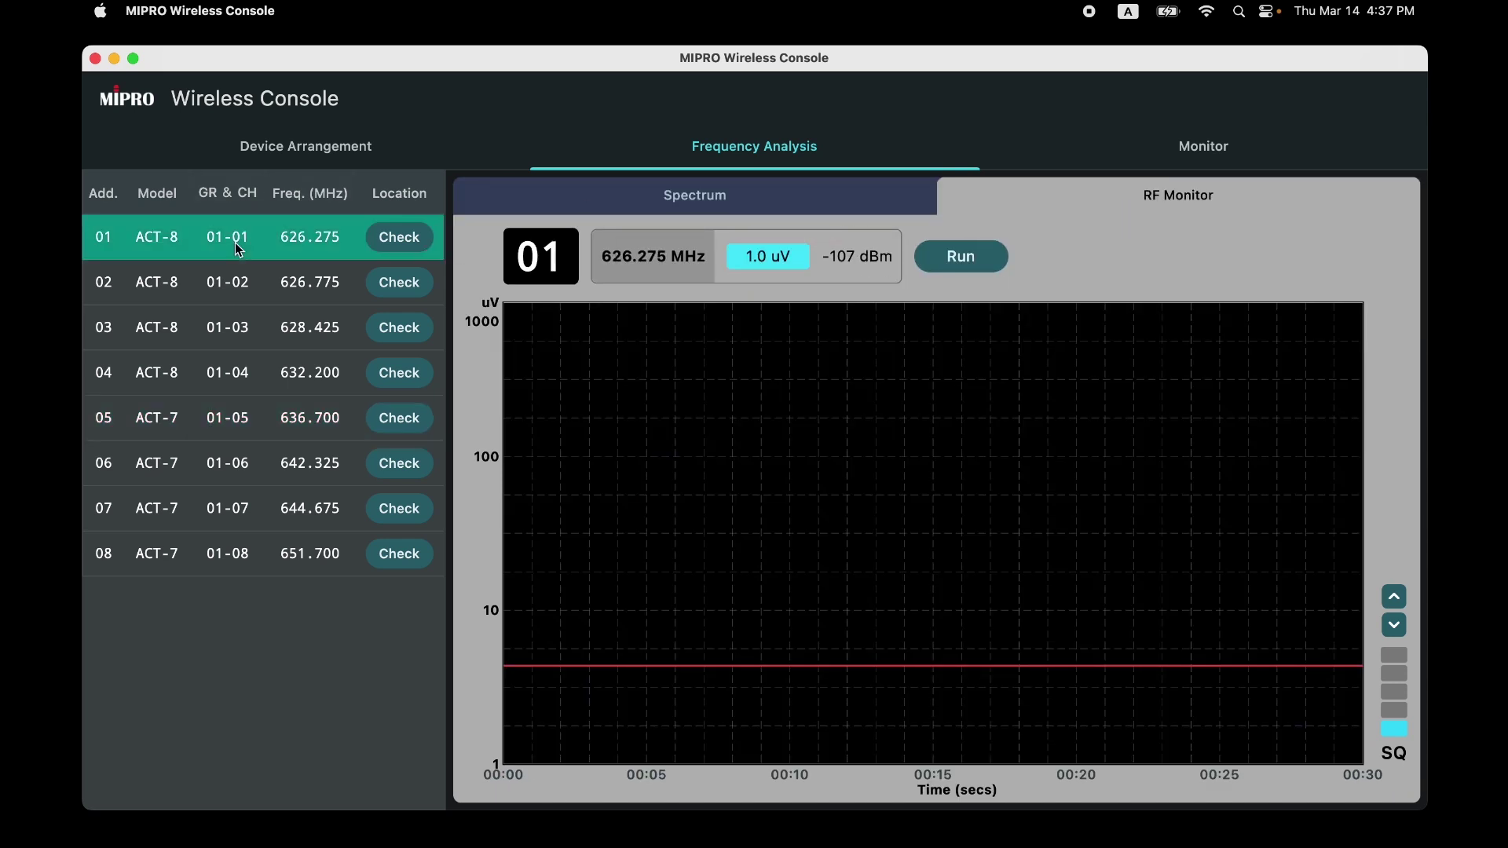
{"action": "left_click", "coordinate": [968, 267]}
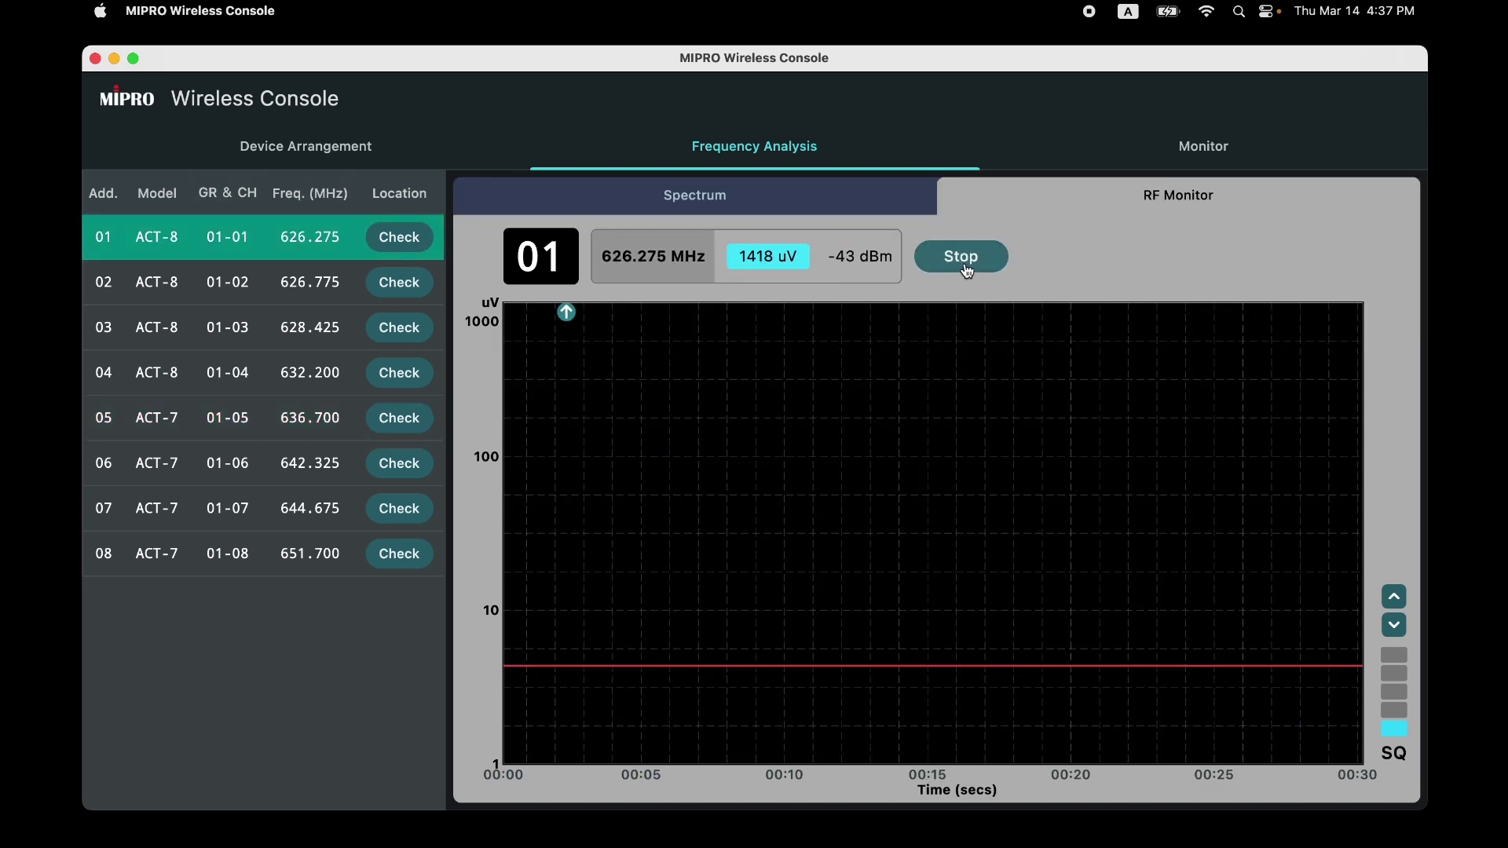
{"action": "left_click", "coordinate": [970, 263]}
{"action": "left_click", "coordinate": [236, 418]}
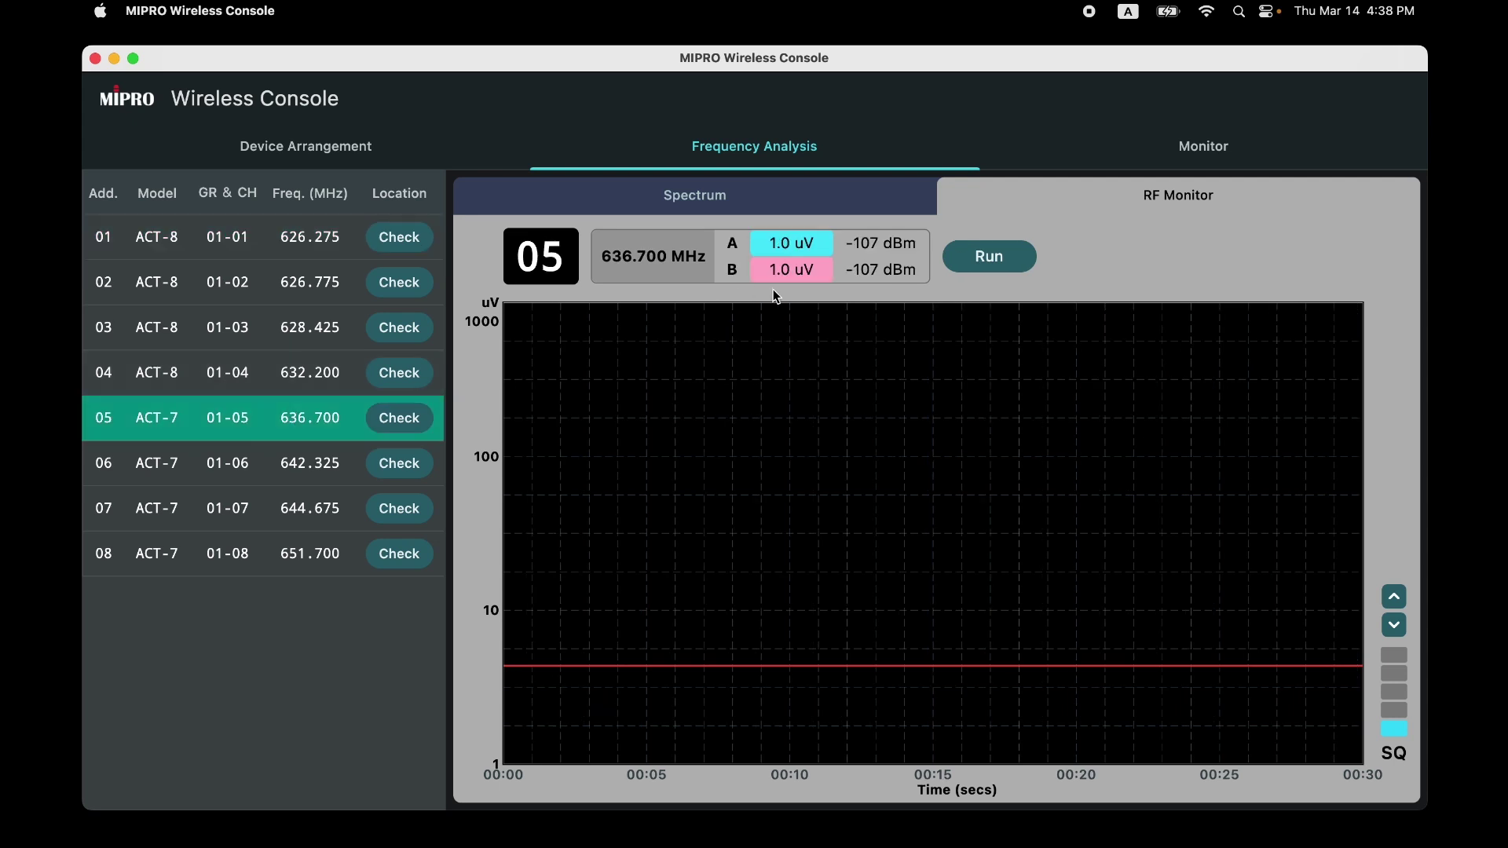
{"action": "left_click", "coordinate": [988, 256]}
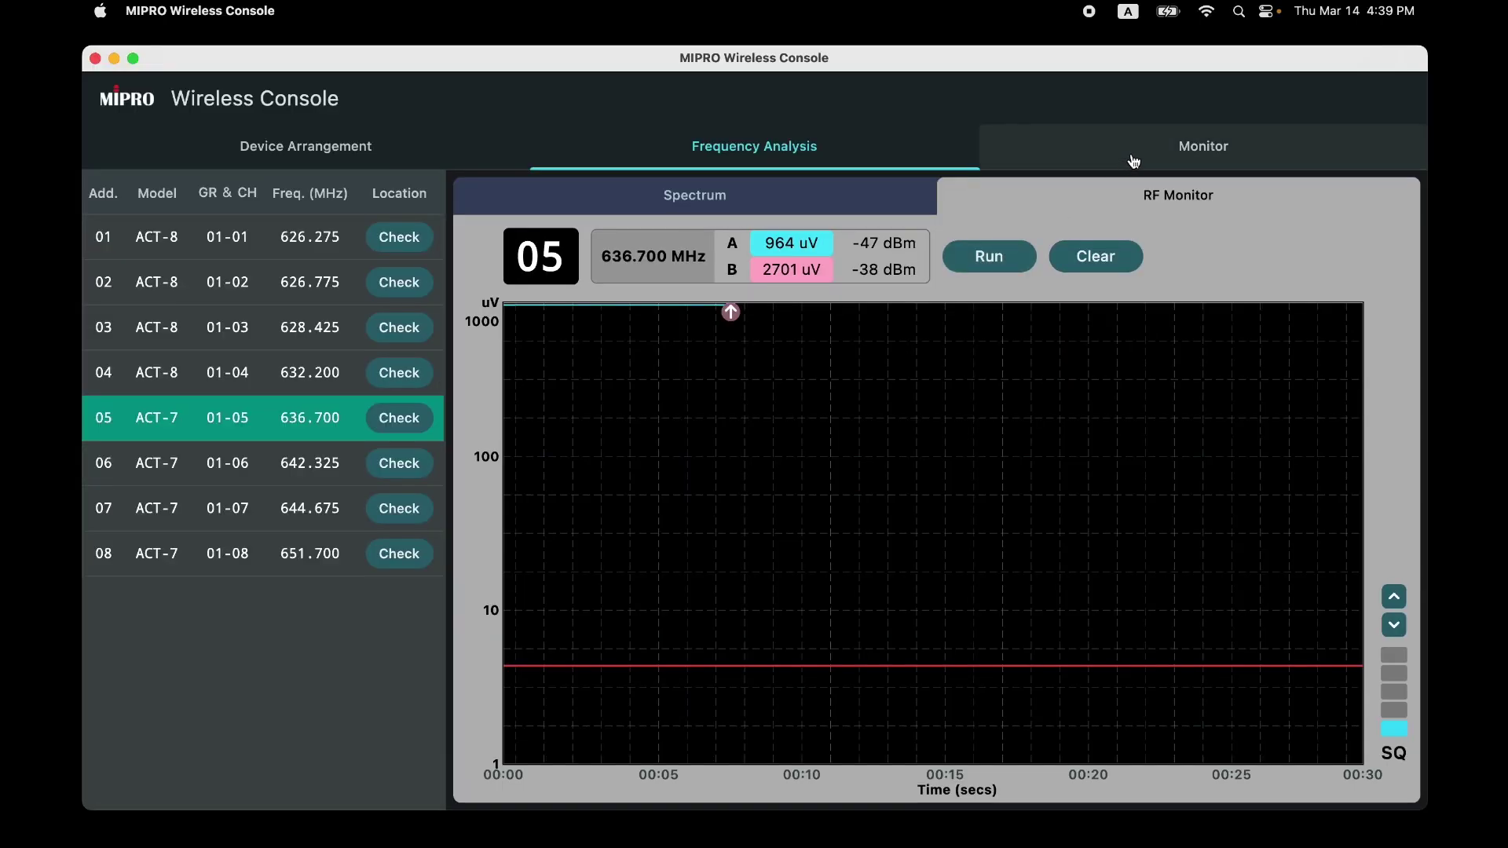
{"action": "left_click", "coordinate": [1133, 161]}
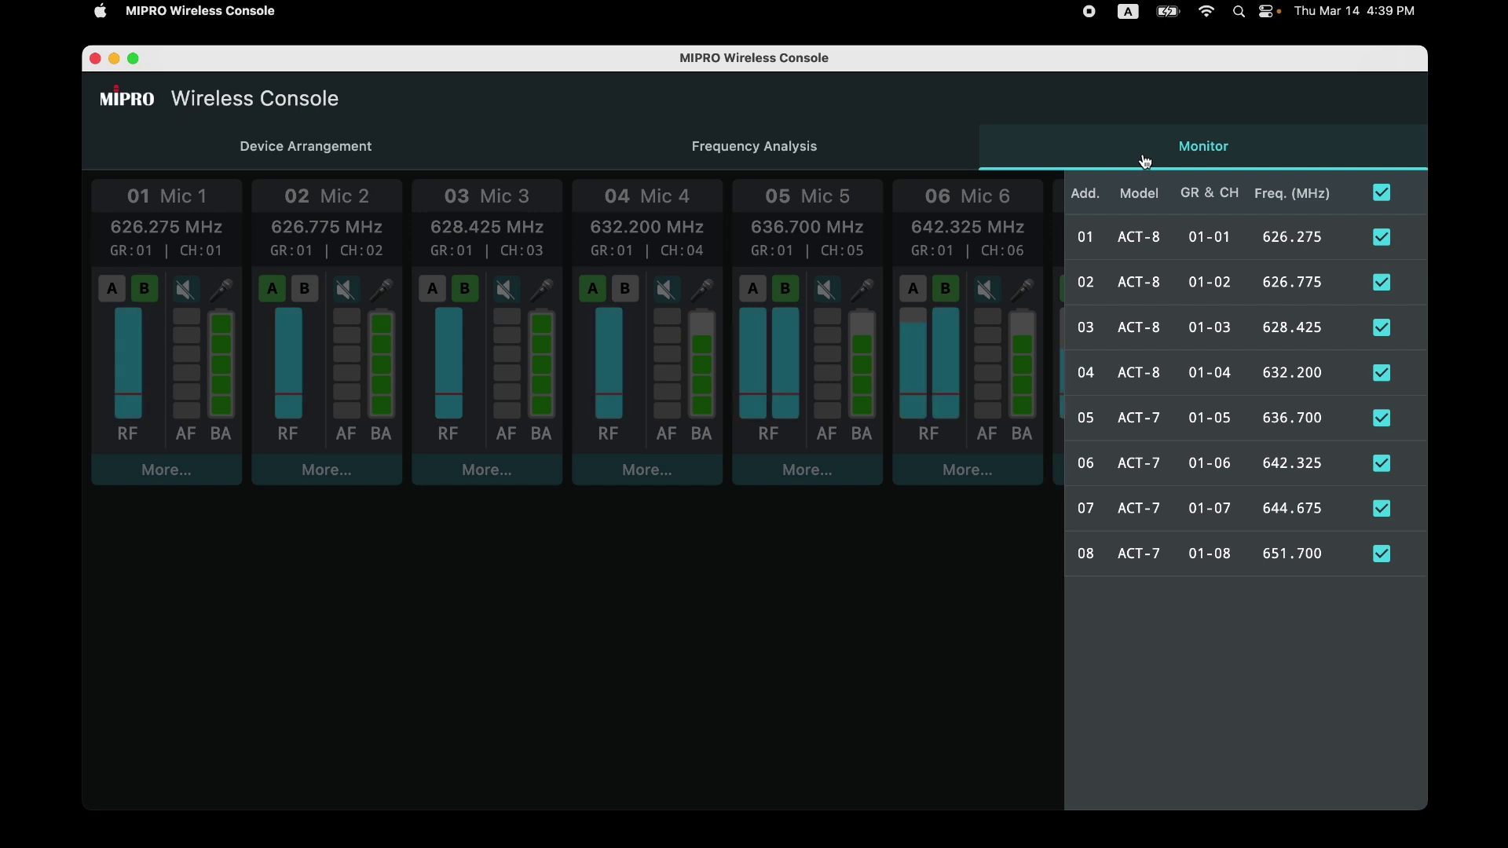
- Toggle all mics off and on, then hide Mics 1, 3, 5 and 7 from the monitor
{"action": "left_click", "coordinate": [1383, 194]}
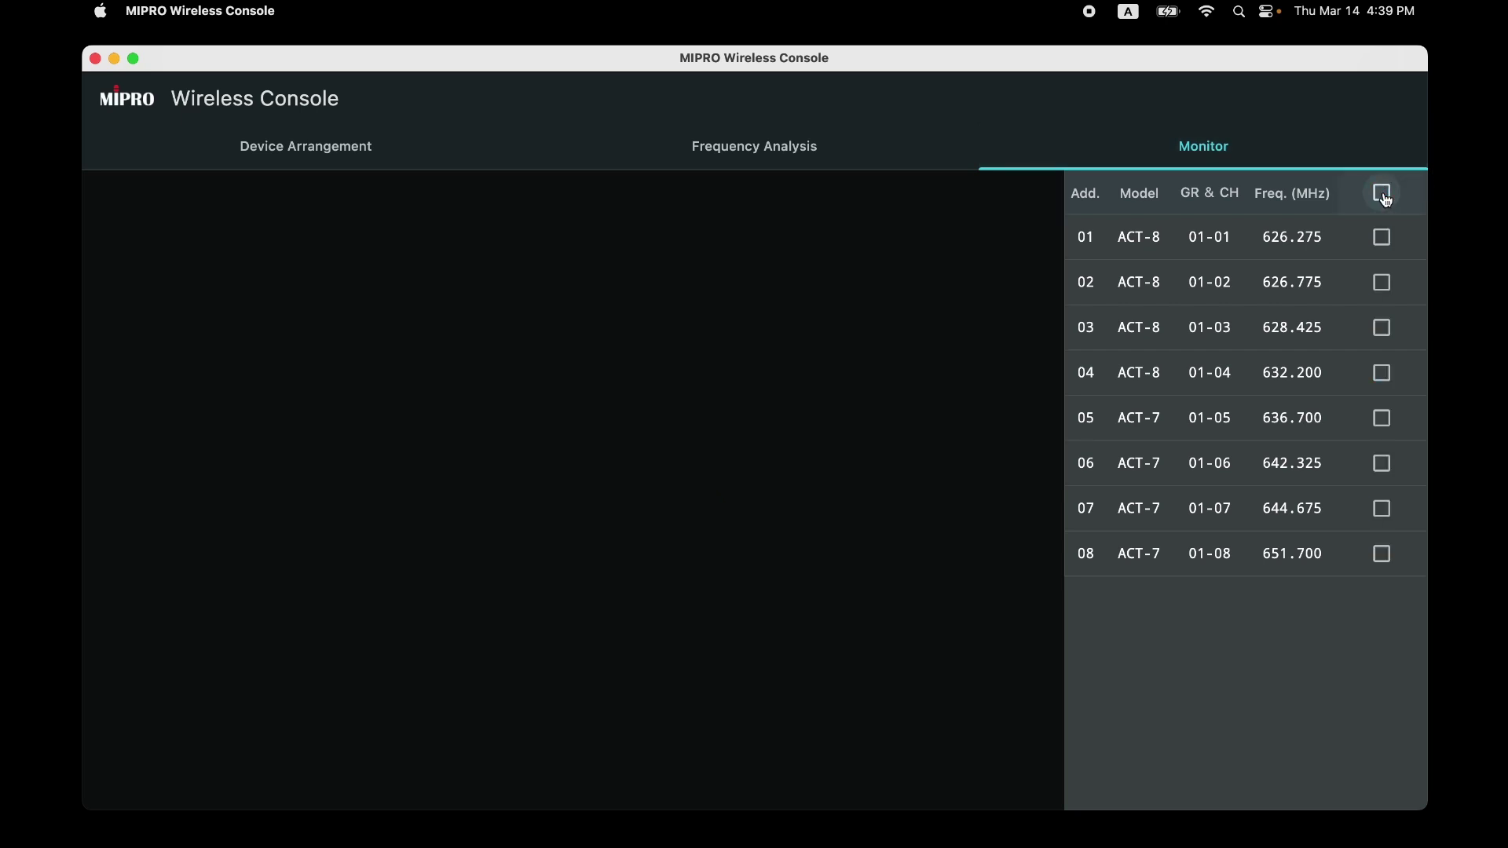
{"action": "left_click", "coordinate": [1385, 196]}
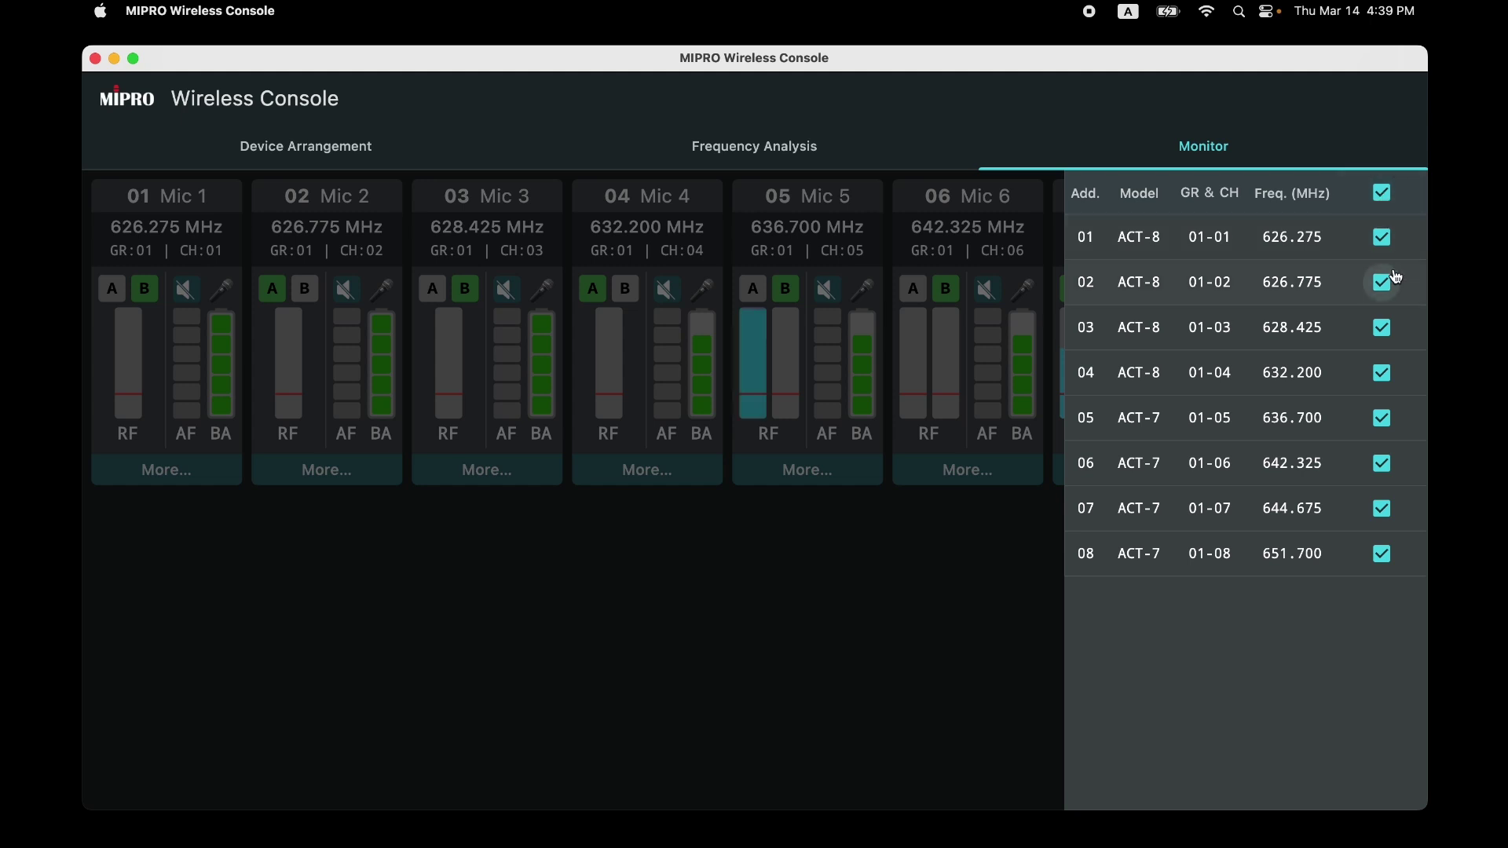
{"action": "left_click", "coordinate": [1382, 237]}
{"action": "left_click", "coordinate": [1383, 328]}
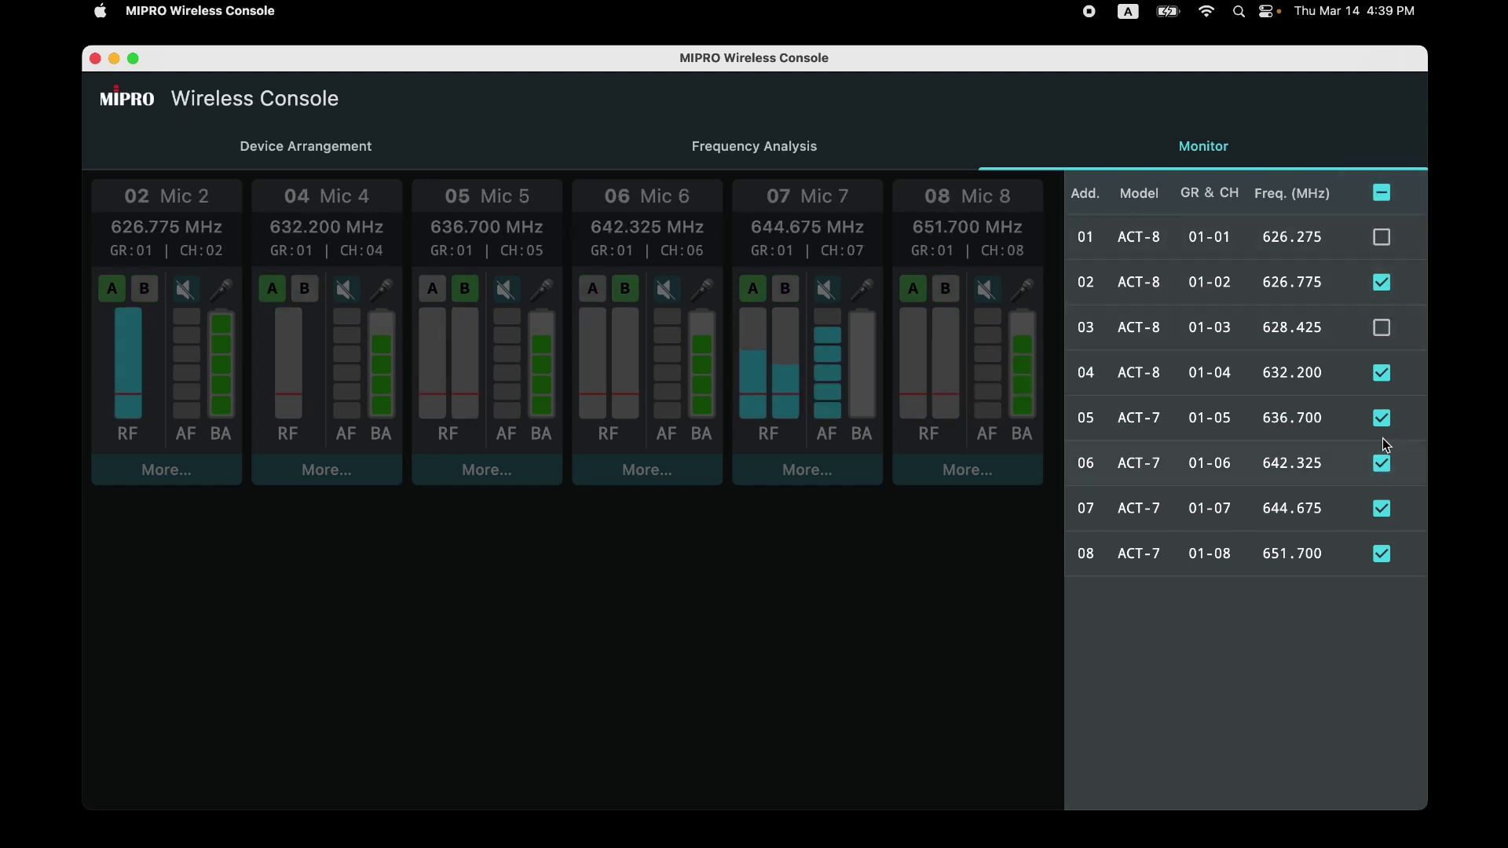
{"action": "left_click", "coordinate": [1382, 418]}
{"action": "left_click", "coordinate": [1382, 508]}
{"action": "left_click", "coordinate": [914, 556]}
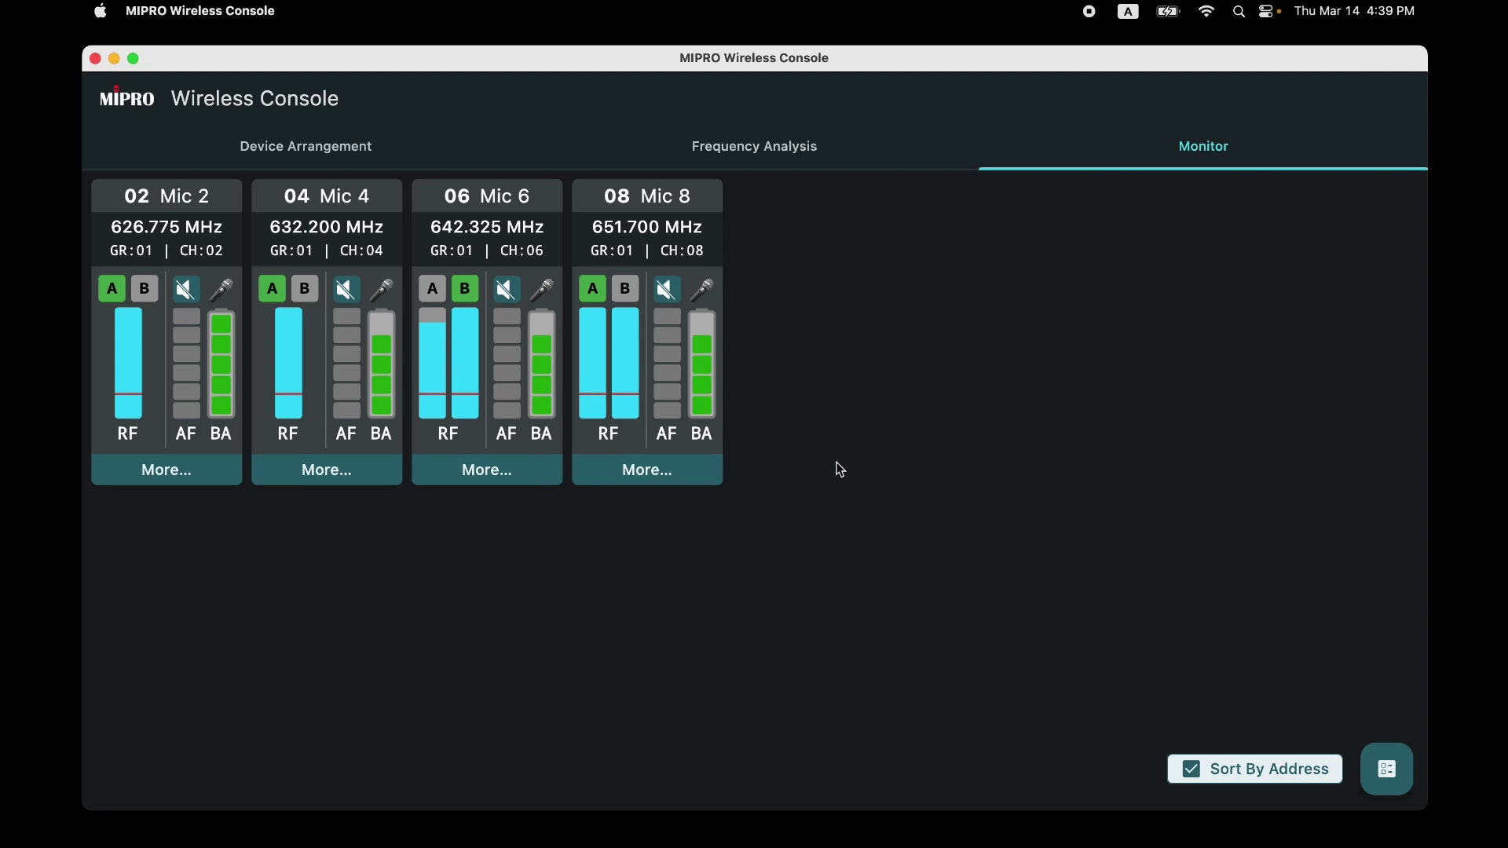
- Restore all eight mics to the monitor via the device list
{"action": "left_click", "coordinate": [1388, 768]}
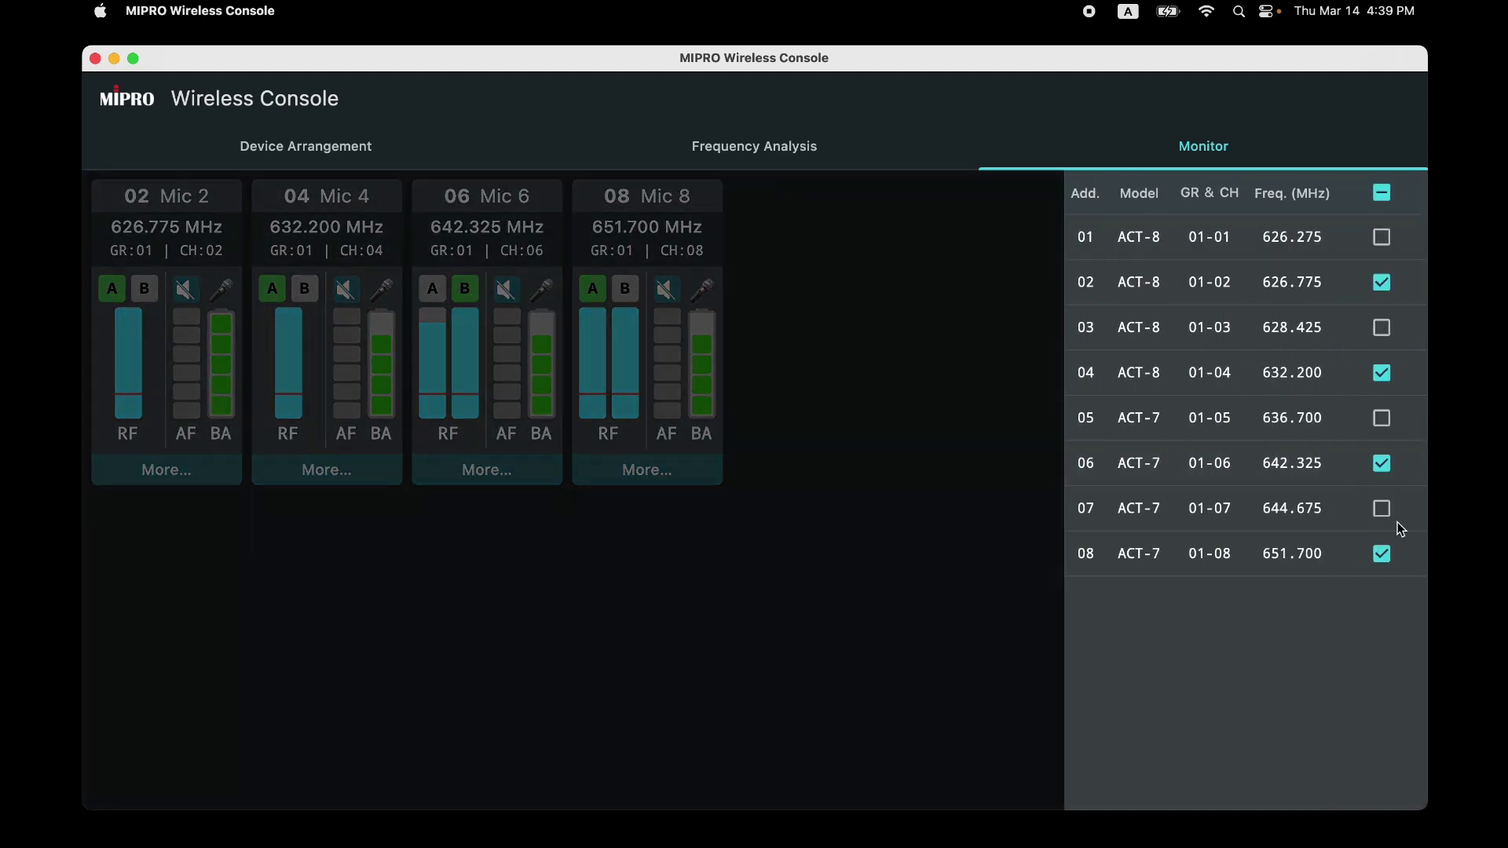
{"action": "left_click", "coordinate": [1384, 193]}
{"action": "left_click", "coordinate": [1383, 193]}
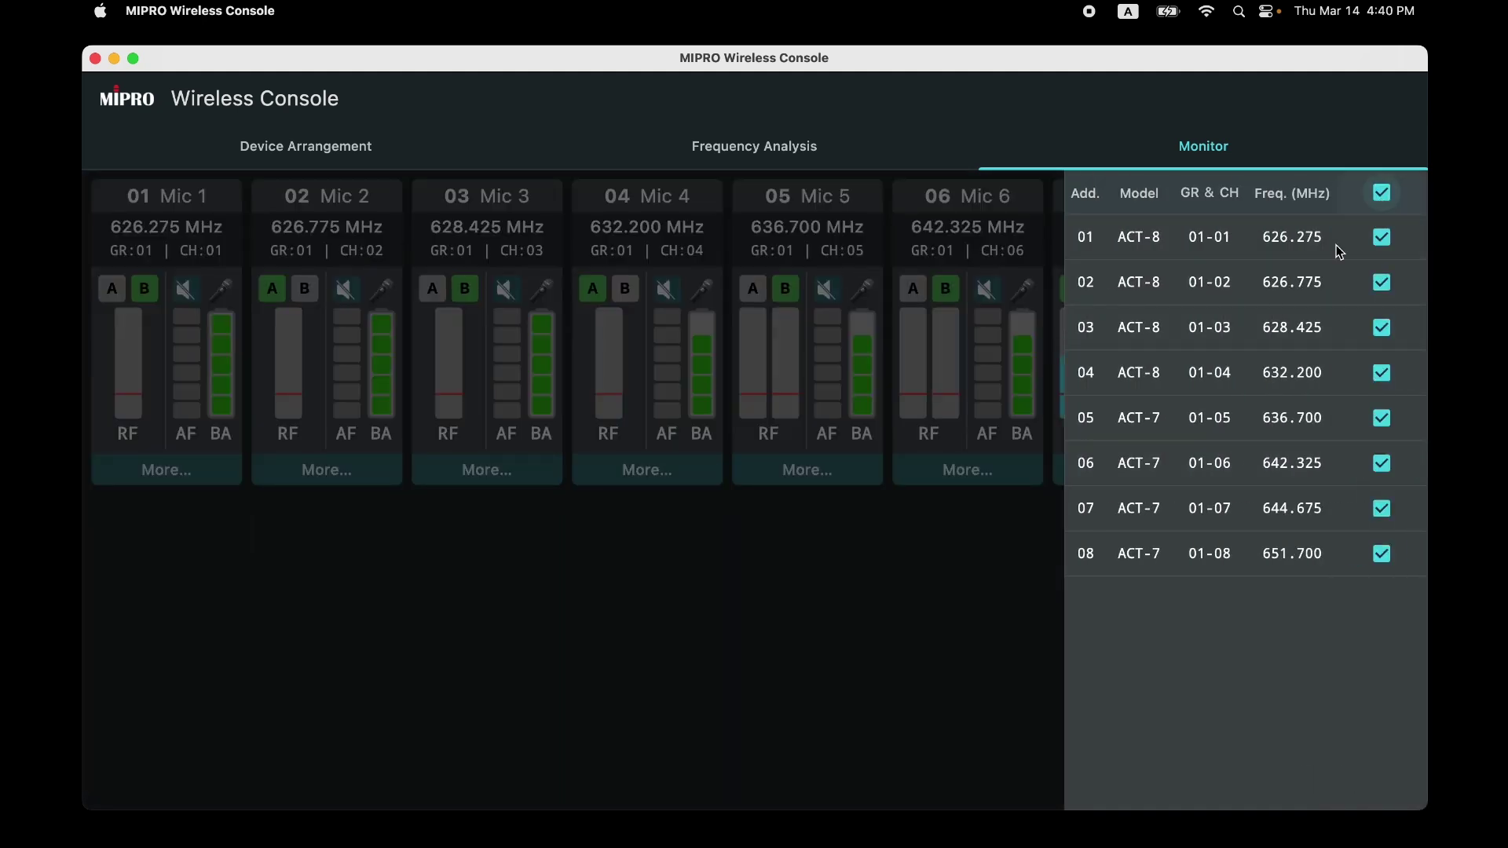
{"action": "left_click", "coordinate": [841, 548]}
- Drag the Mic 1, 6 and 8 strips, then tick Sort By Address to order 01–08
{"action": "left_click_drag", "start_coordinate": [187, 202], "coordinate": [581, 201]}
{"action": "left_click_drag", "start_coordinate": [991, 214], "coordinate": [306, 205]}
{"action": "left_click_drag", "start_coordinate": [1244, 205], "coordinate": [182, 223]}
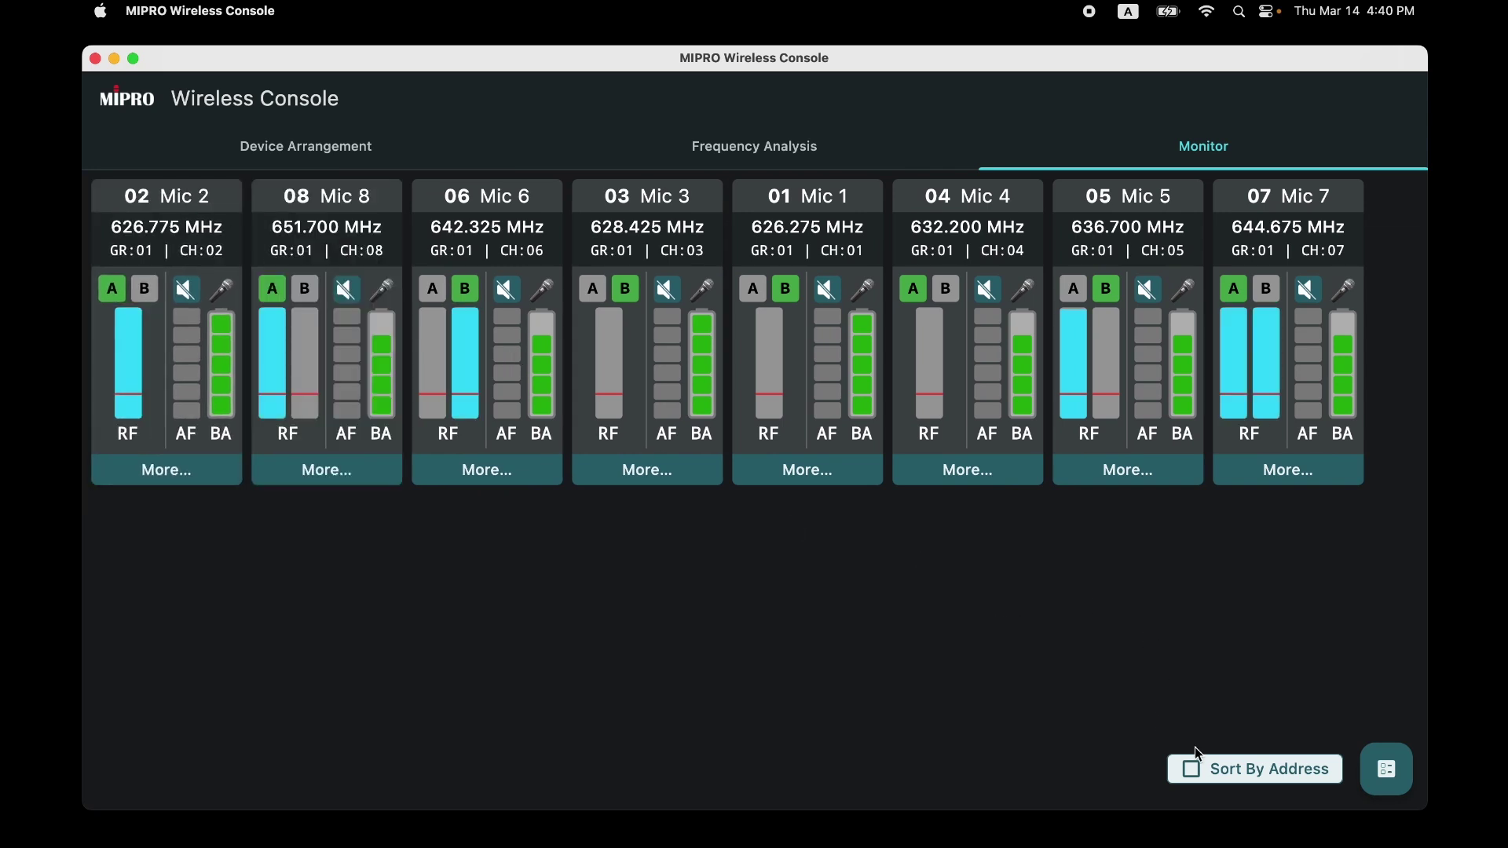
{"action": "left_click", "coordinate": [1193, 777]}
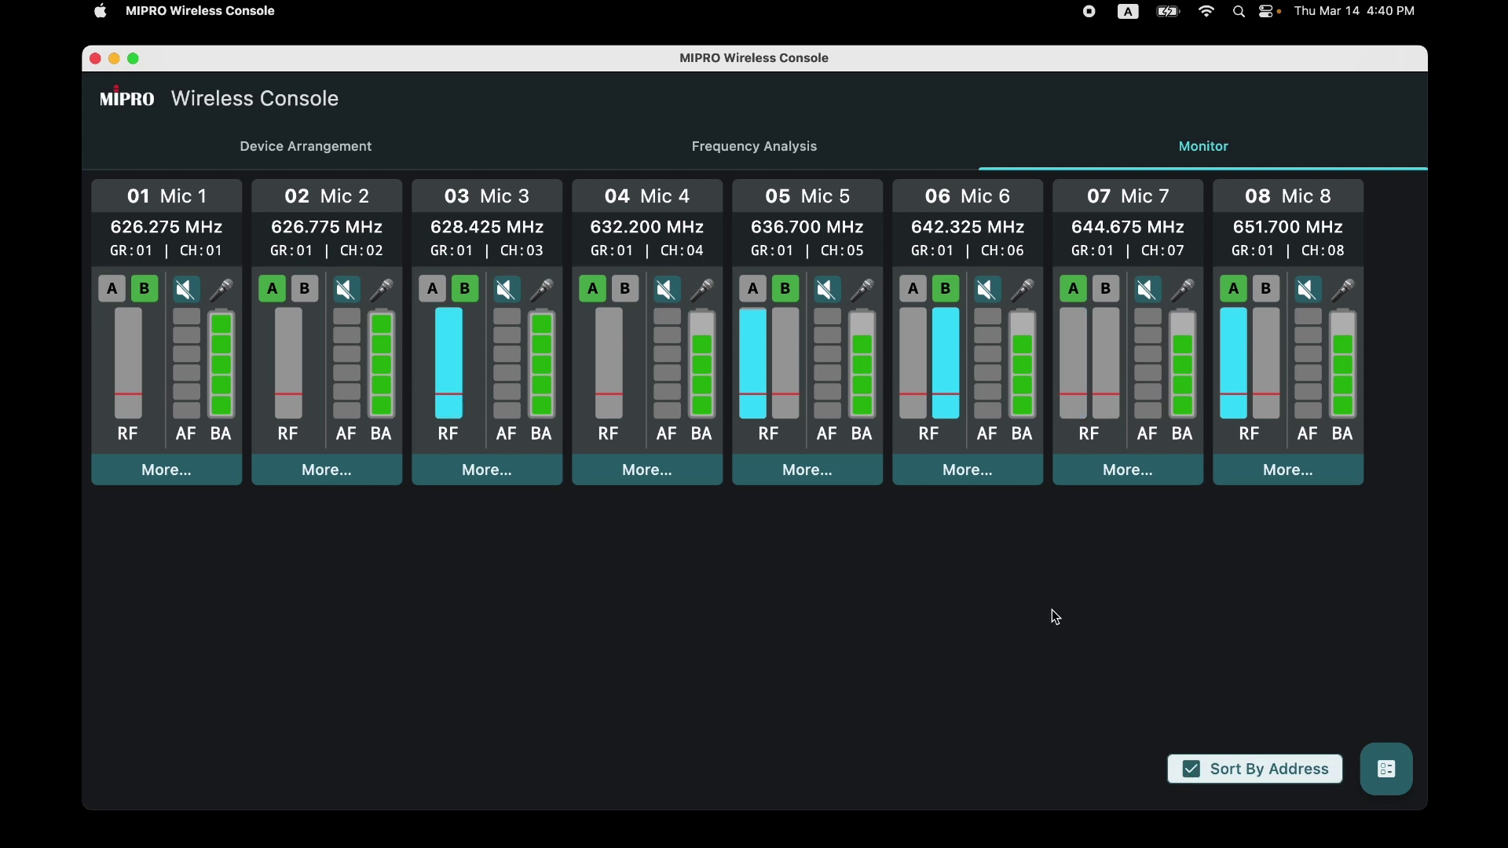
{"action": "left_click", "coordinate": [149, 477]}
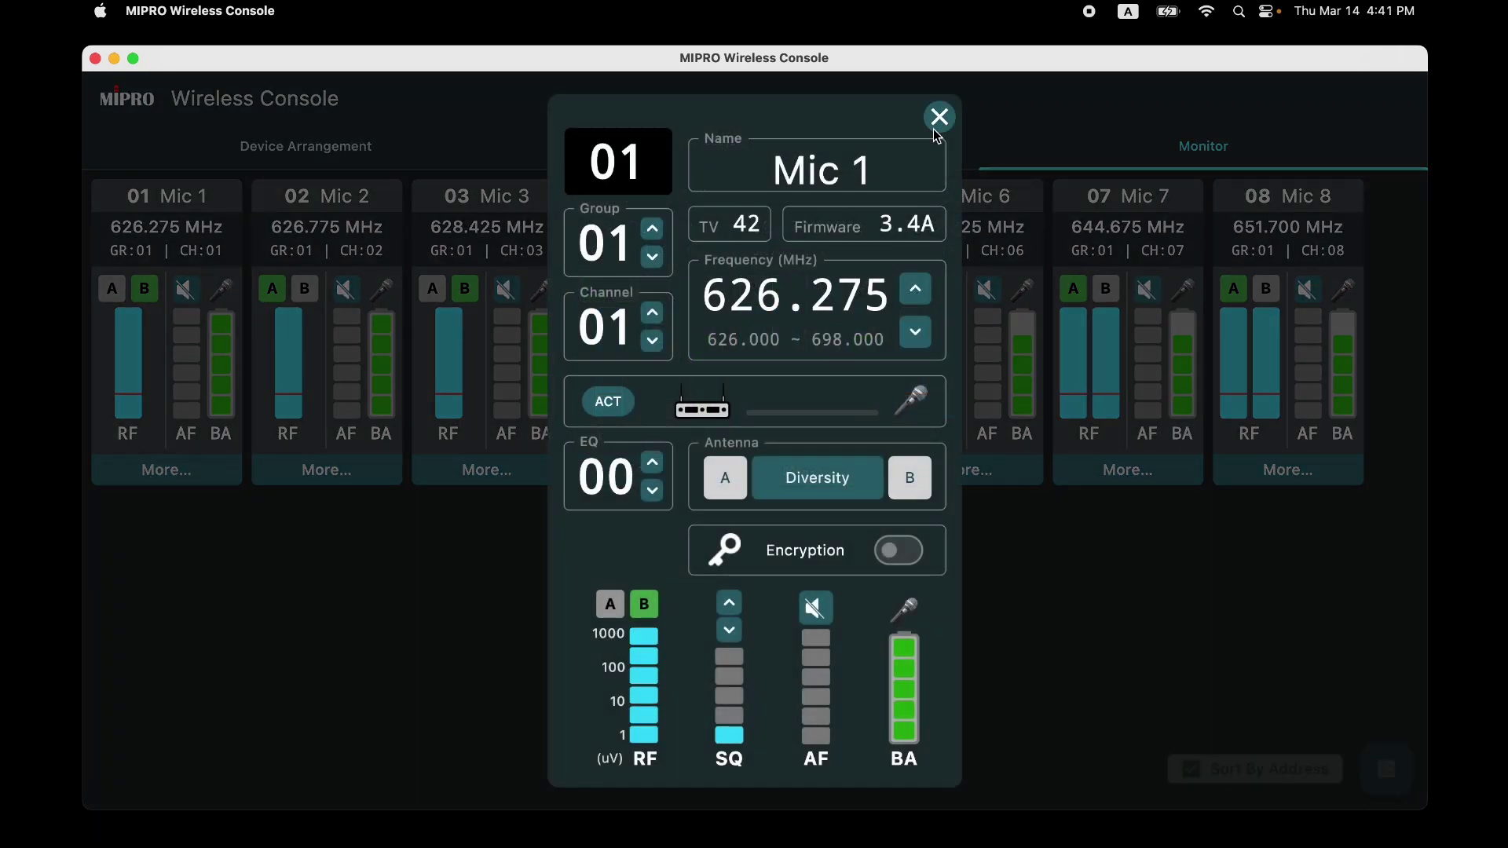
- Check Mic 1's and Mic 5's details, then show the About window reporting version 0.8.9
{"action": "left_click", "coordinate": [940, 116]}
{"action": "left_click", "coordinate": [826, 479]}
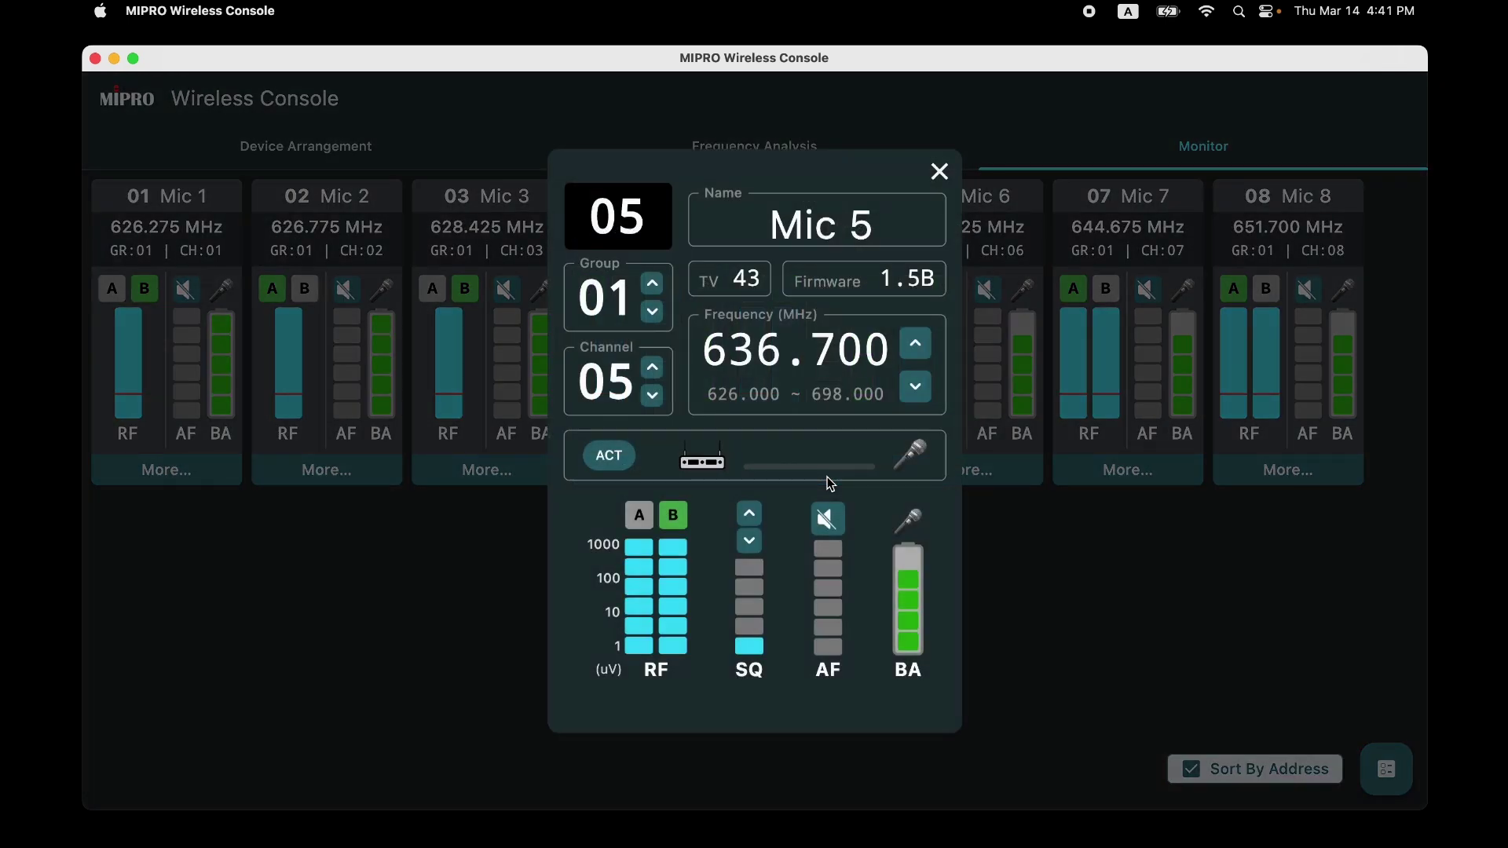
{"action": "left_click", "coordinate": [939, 170]}
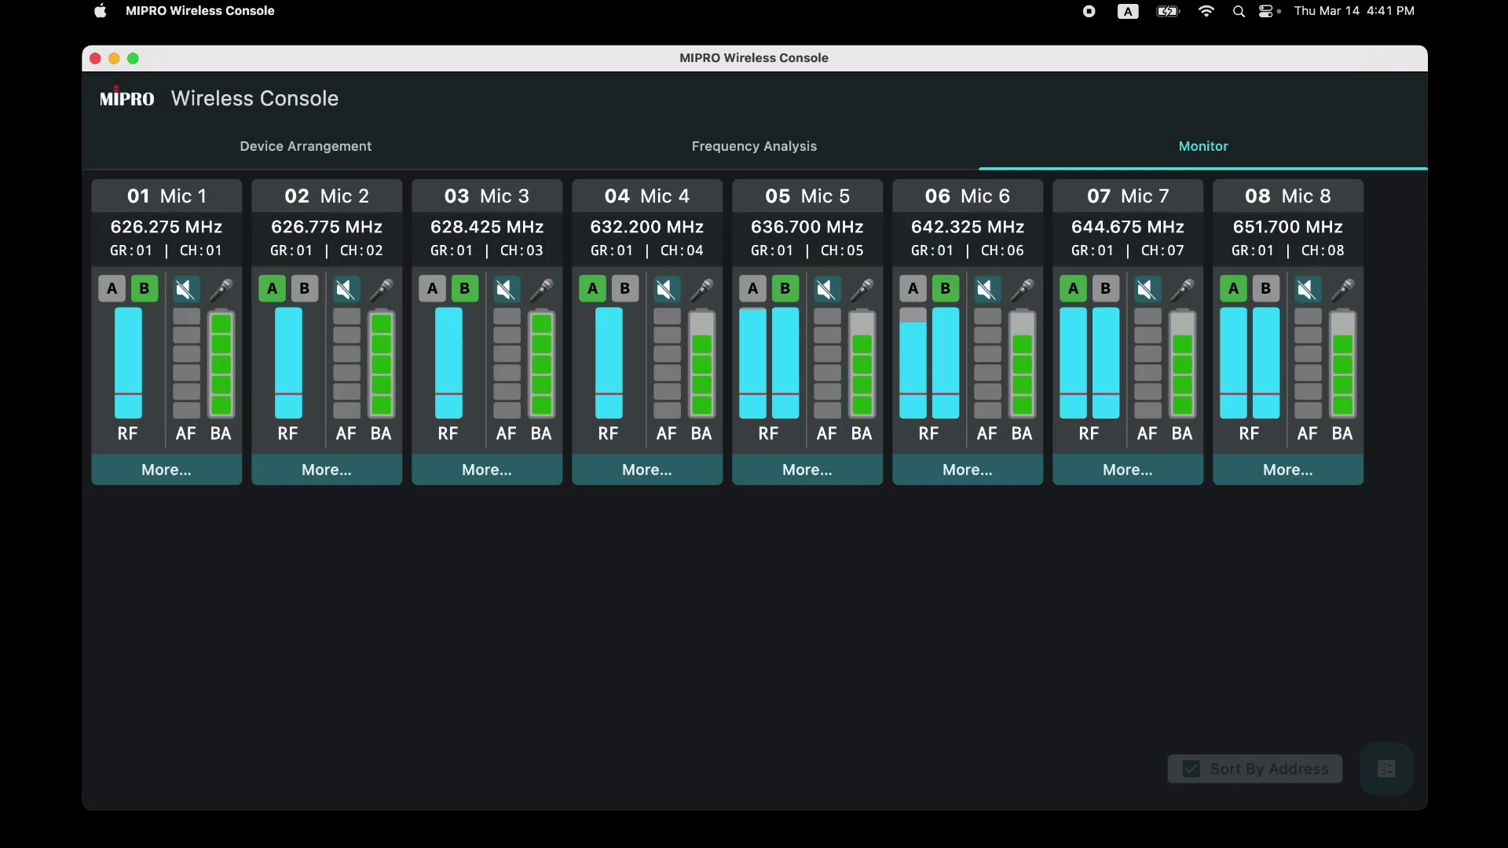
{"action": "left_click", "coordinate": [129, 100]}
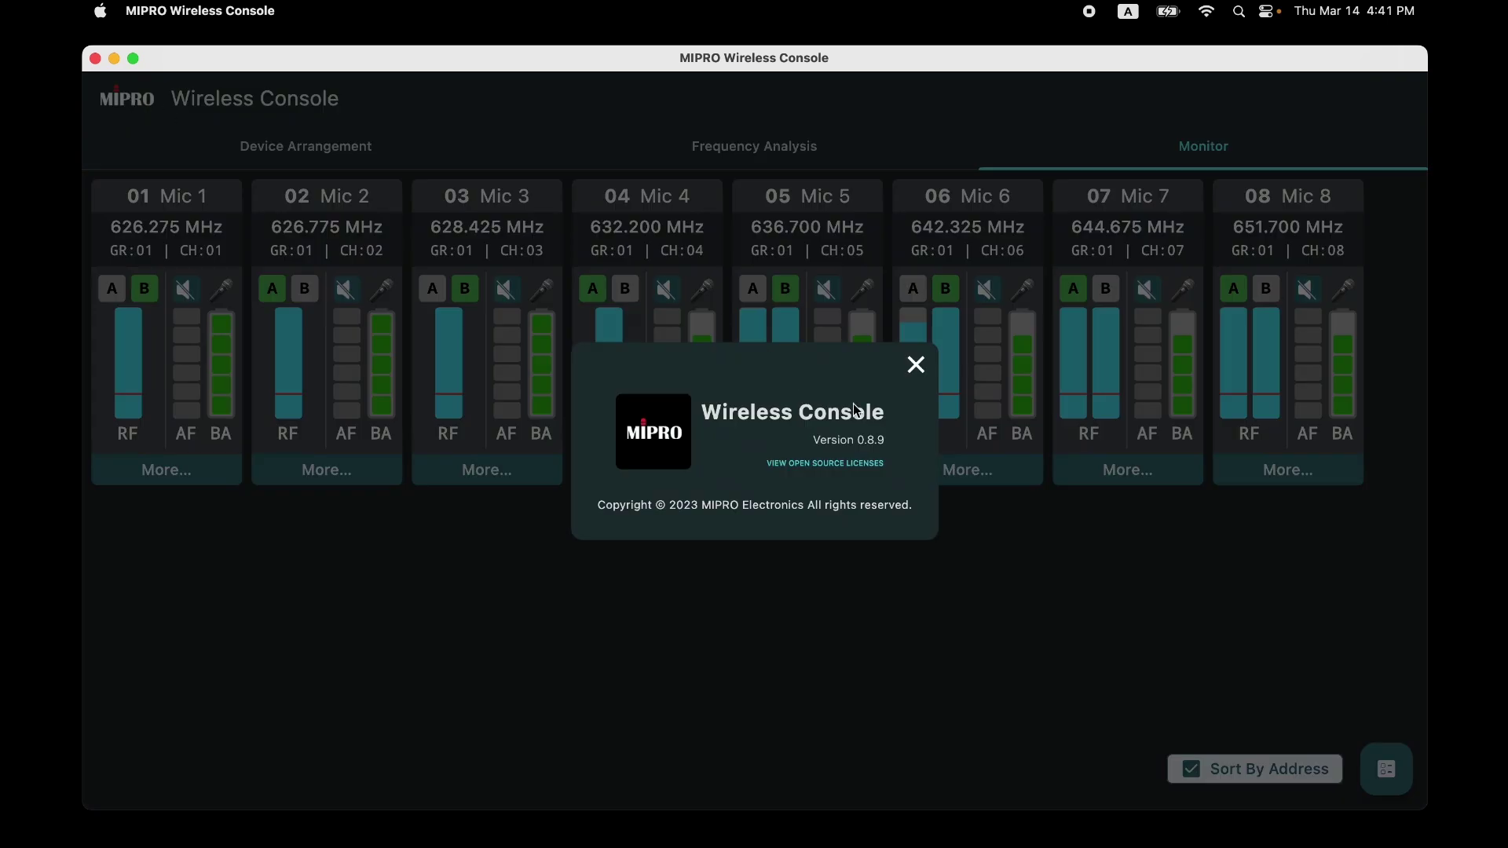